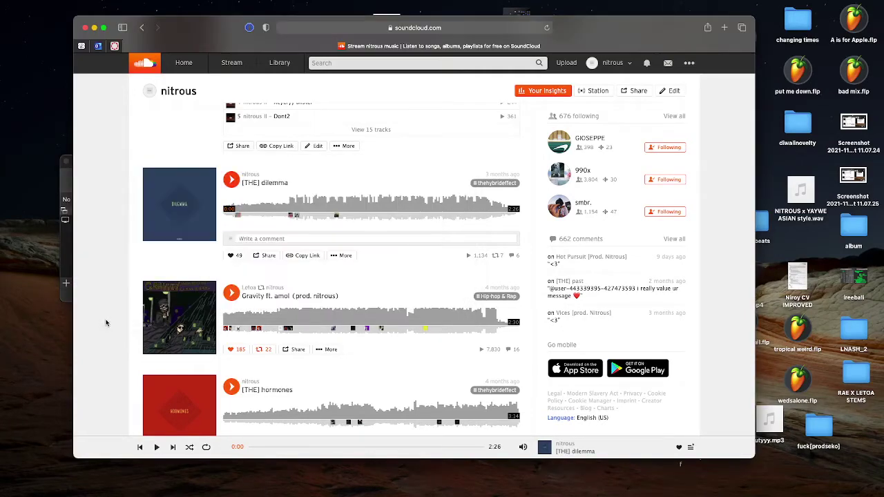
Start playing the track [THE] dilemma and open its track page
{"action": "left_click", "coordinate": [231, 180]}
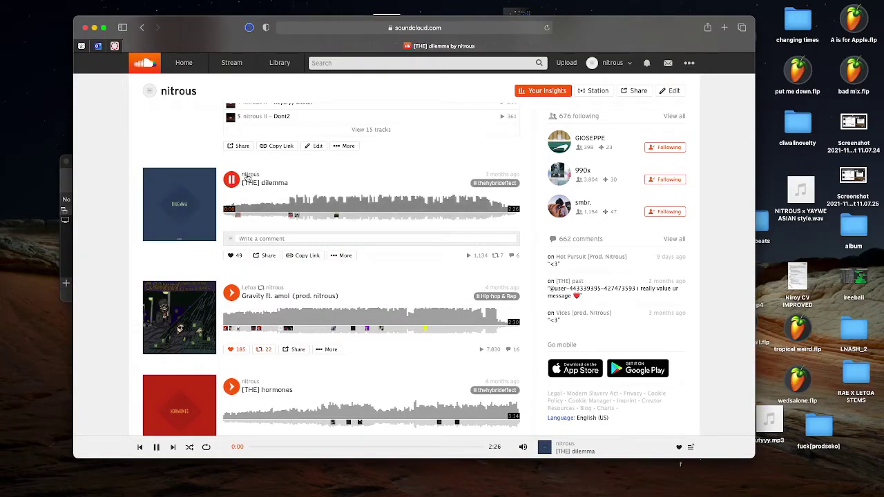
{"action": "left_click", "coordinate": [201, 229]}
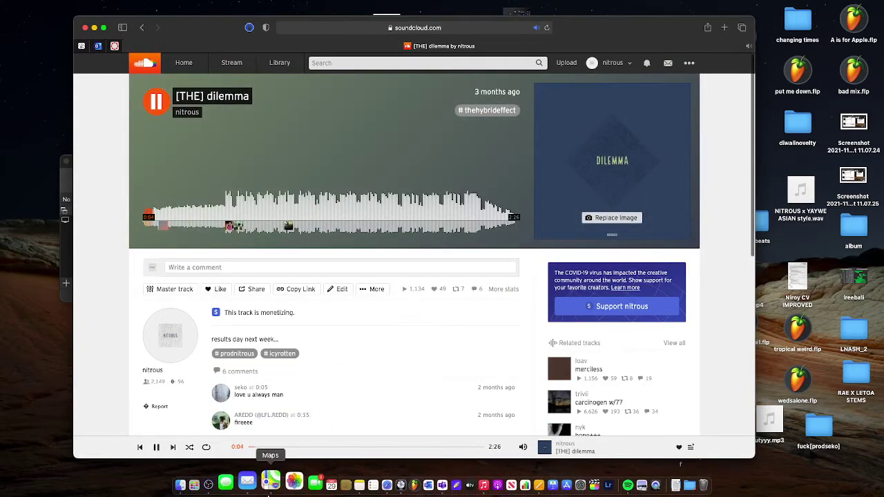
Switch to Finder and open the soundcloud folder inside Projects on the Music drive
{"action": "left_click", "coordinate": [199, 493]}
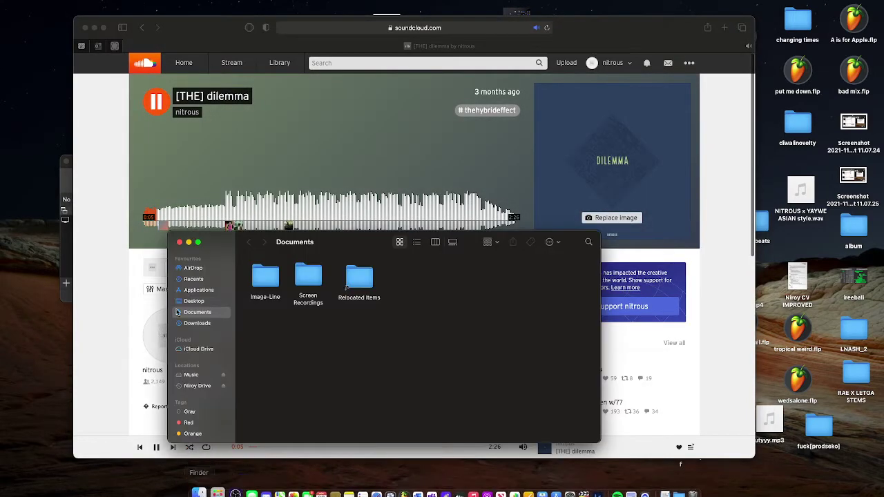
{"action": "left_click", "coordinate": [191, 375]}
{"action": "double_click", "coordinate": [428, 286]}
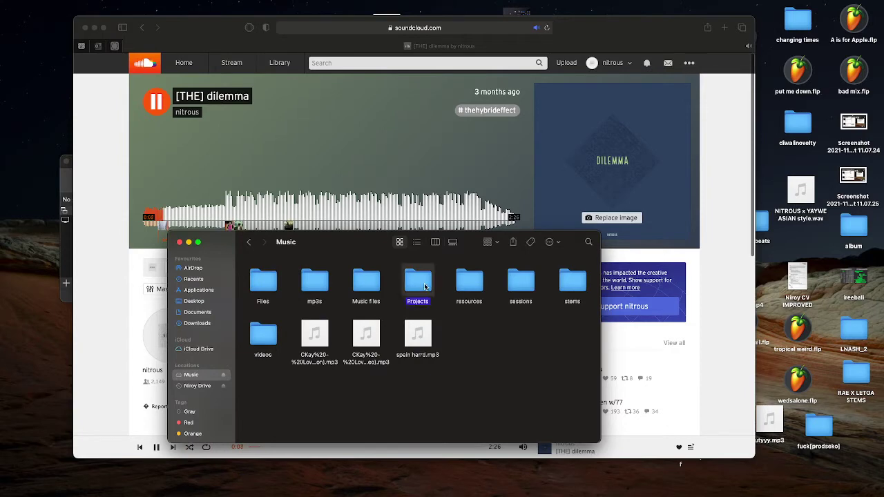
{"action": "double_click", "coordinate": [533, 353]}
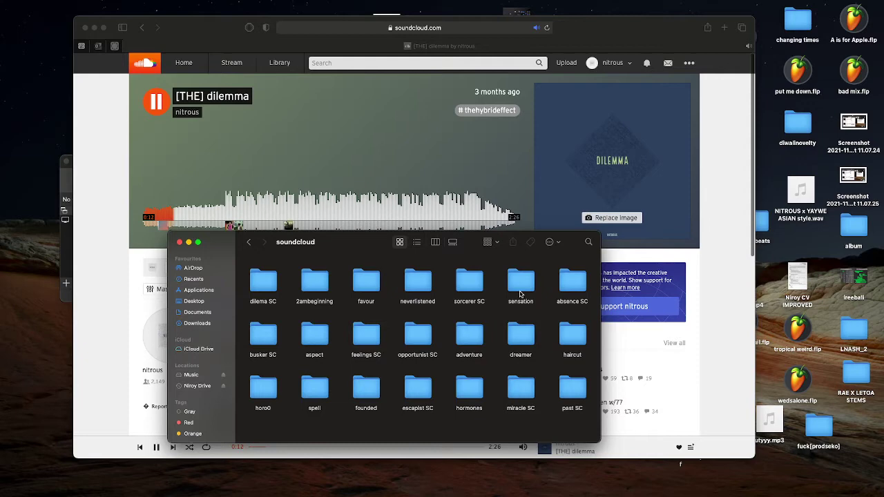
Open the nervous project from the dilema SC folder in Logic Pro
{"action": "left_click", "coordinate": [256, 283]}
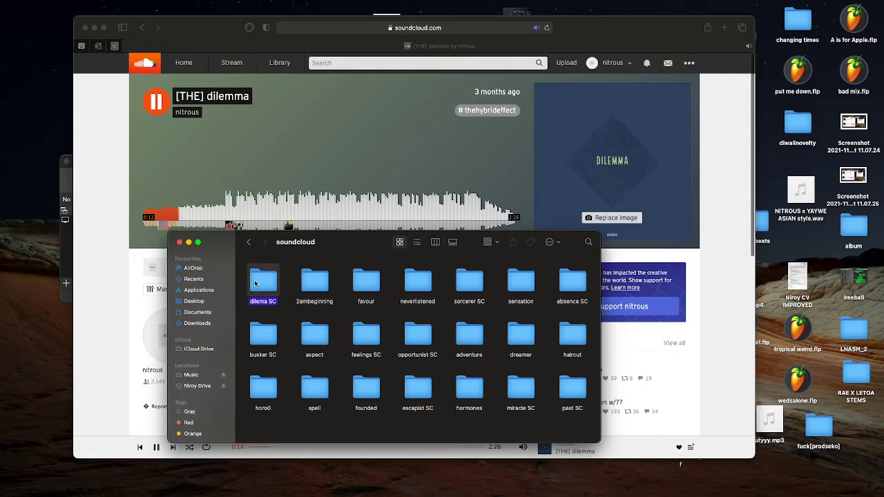
{"action": "double_click", "coordinate": [256, 283]}
{"action": "scroll", "coordinate": [290, 311], "scroll_direction": "down", "scroll_amount": 5}
{"action": "scroll", "coordinate": [343, 311], "scroll_direction": "up", "scroll_amount": 2}
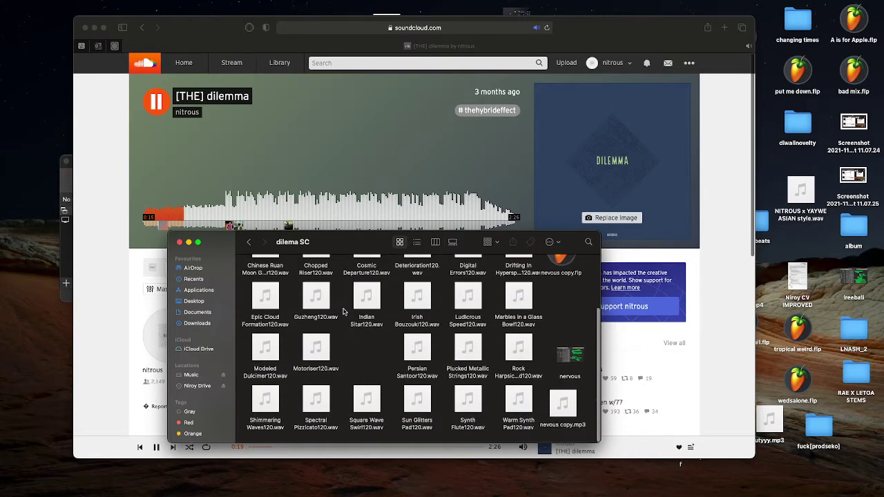
{"action": "scroll", "coordinate": [496, 324], "scroll_direction": "up", "scroll_amount": 2}
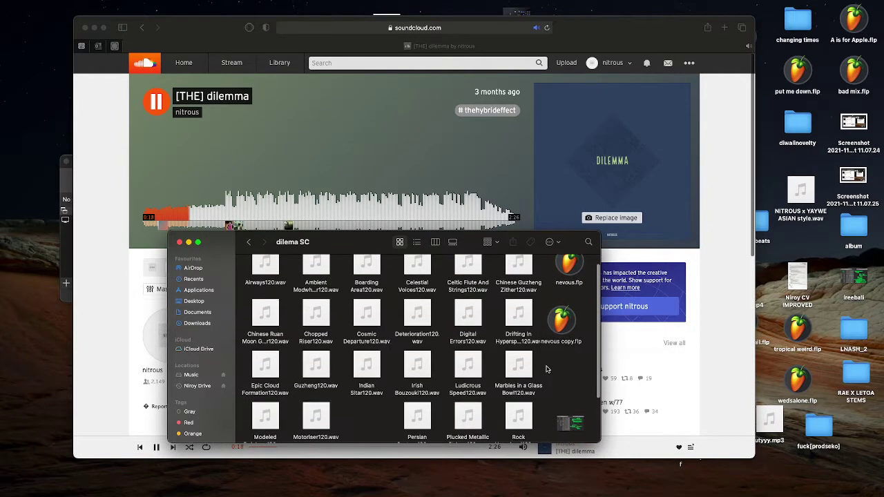
{"action": "double_click", "coordinate": [570, 409]}
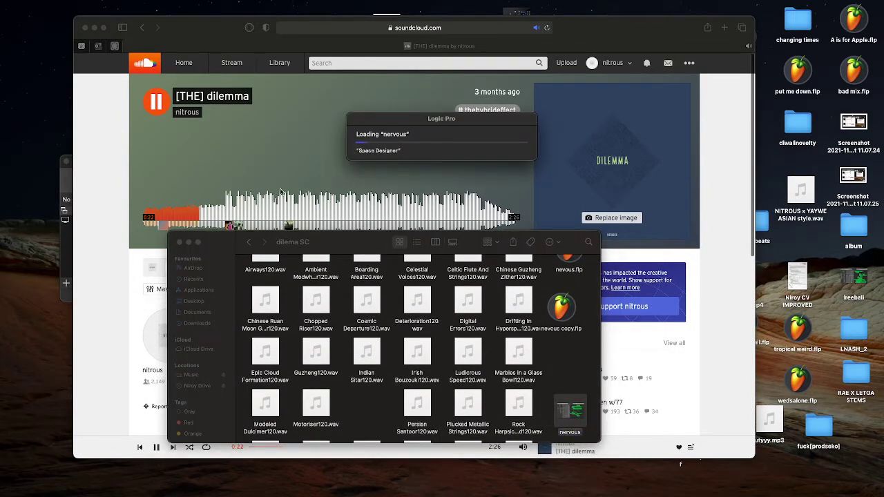
{"action": "scroll", "coordinate": [588, 219], "scroll_direction": "up", "scroll_amount": 2}
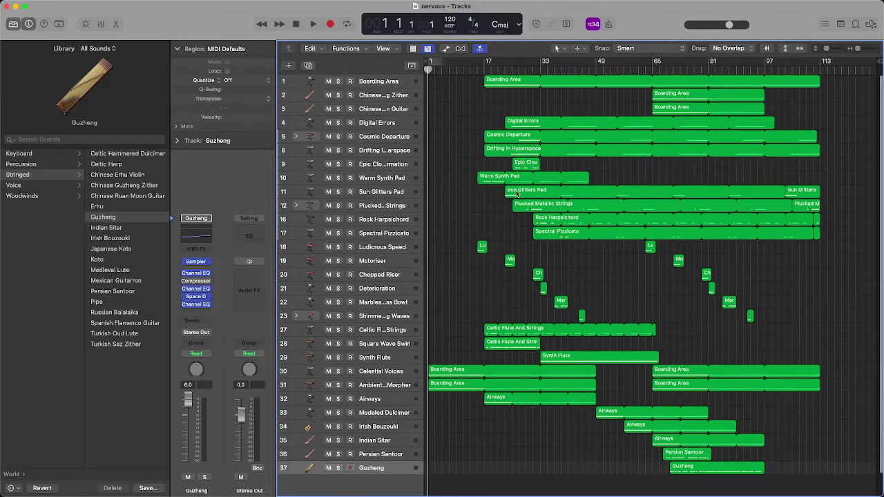
{"action": "left_click_drag", "start_coordinate": [858, 49], "coordinate": [828, 50]}
{"action": "scroll", "coordinate": [796, 142], "scroll_direction": "up", "scroll_amount": 7}
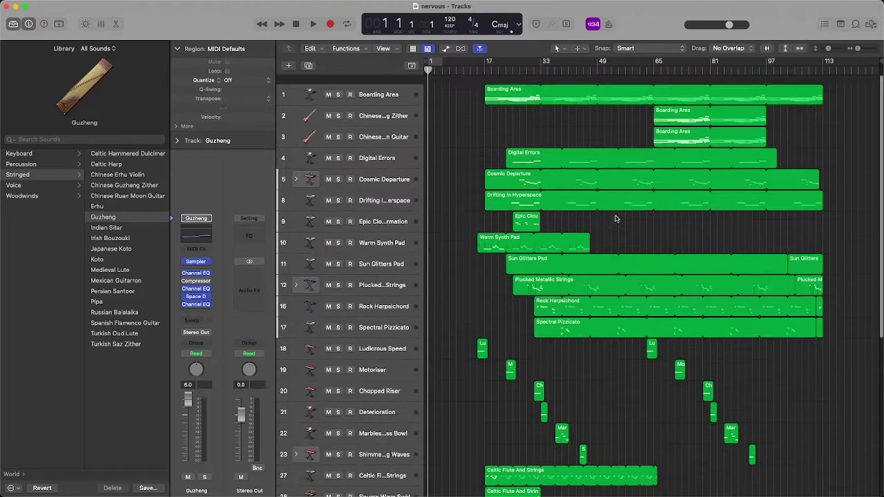
Switch back to the SoundCloud page in the browser and check the audio mixer levels in OBS
{"action": "mouse_move", "coordinate": [340, 492]}
{"action": "left_click", "coordinate": [382, 483]}
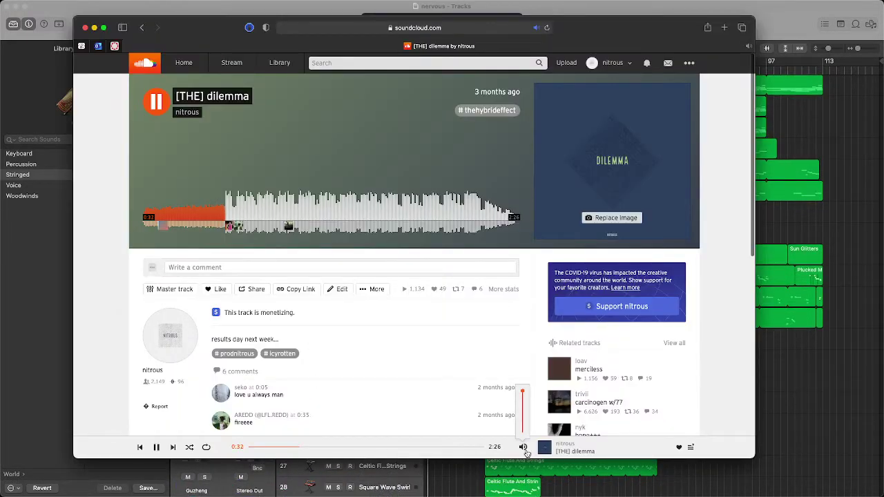
{"action": "left_click", "coordinate": [228, 481]}
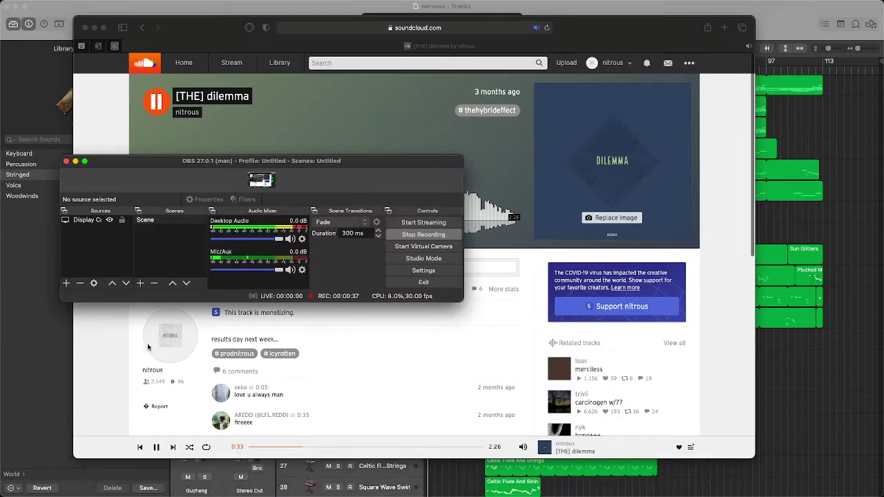
{"action": "left_click", "coordinate": [117, 319]}
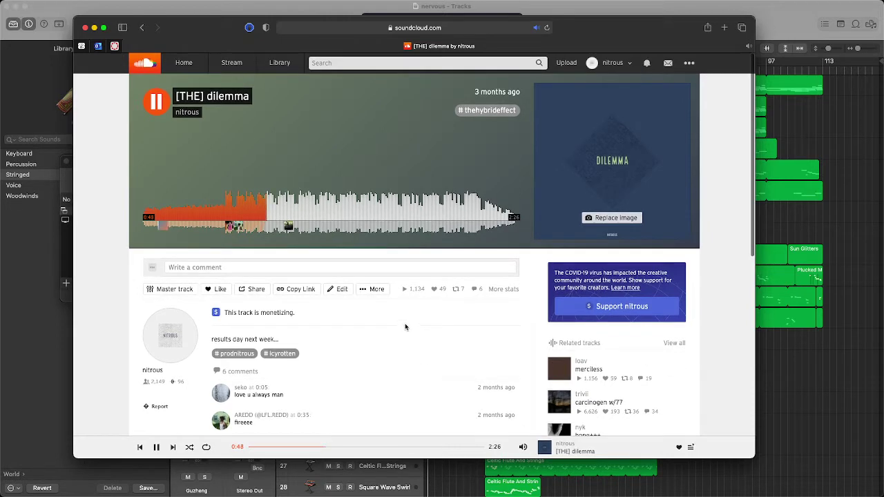
Look over the [THE] dilemma page and its comments while the track plays, and pause playback
{"action": "scroll", "coordinate": [405, 327], "scroll_direction": "down", "scroll_amount": 1}
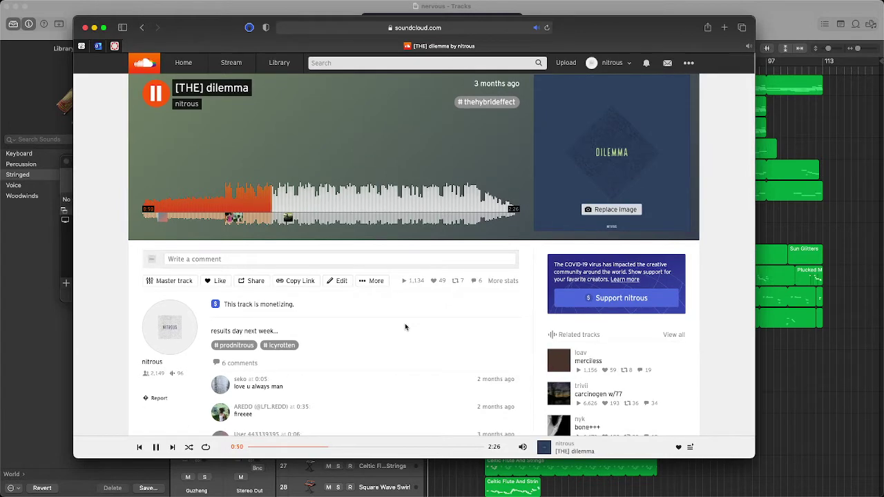
{"action": "scroll", "coordinate": [405, 326], "scroll_direction": "up", "scroll_amount": 1}
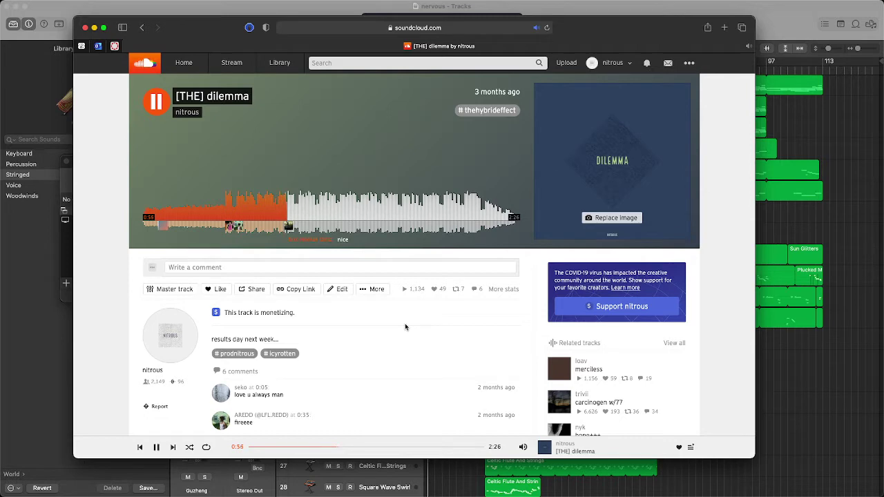
{"action": "left_click", "coordinate": [64, 172]}
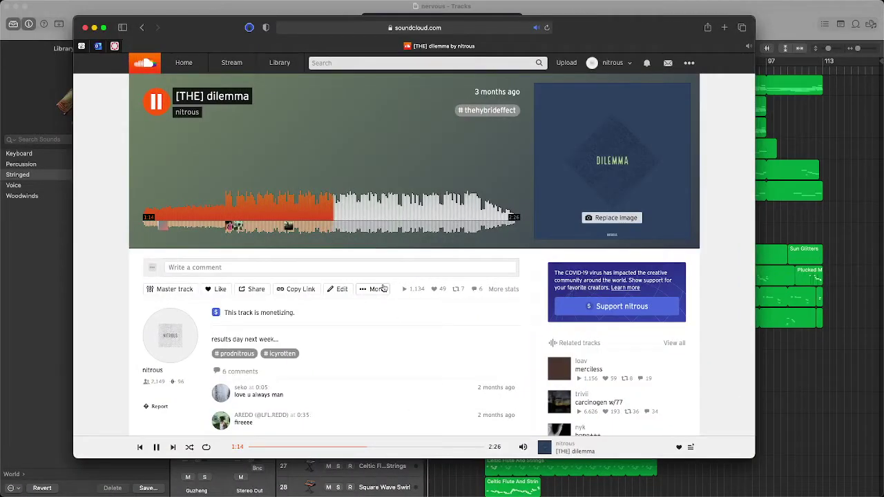
{"action": "scroll", "coordinate": [366, 269], "scroll_direction": "down", "scroll_amount": 8}
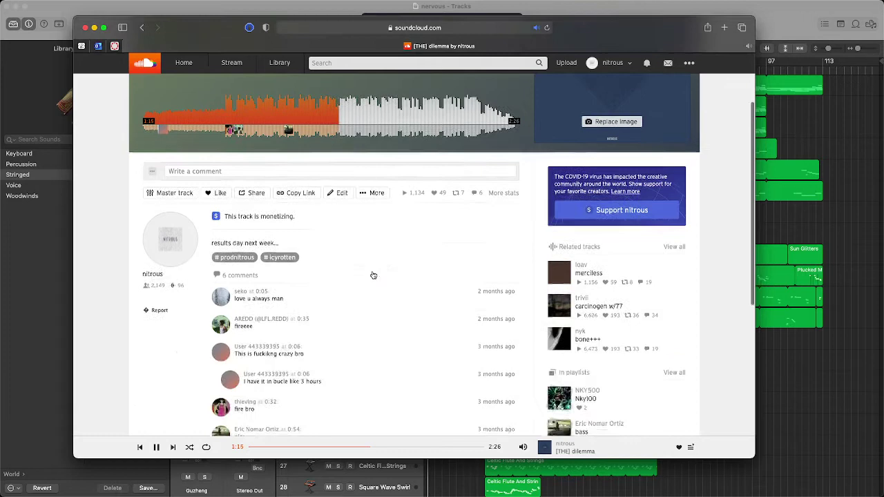
{"action": "scroll", "coordinate": [372, 263], "scroll_direction": "up", "scroll_amount": 8}
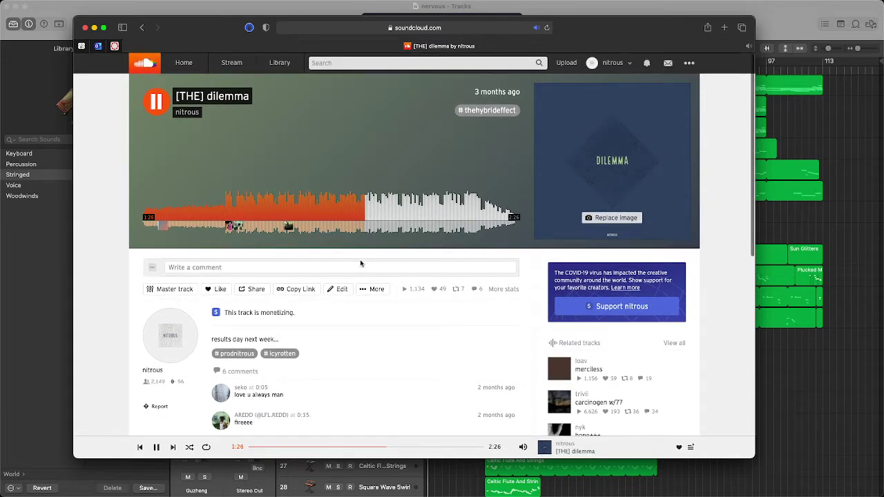
{"action": "scroll", "coordinate": [361, 263], "scroll_direction": "down", "scroll_amount": 1}
{"action": "scroll", "coordinate": [361, 263], "scroll_direction": "up", "scroll_amount": 1}
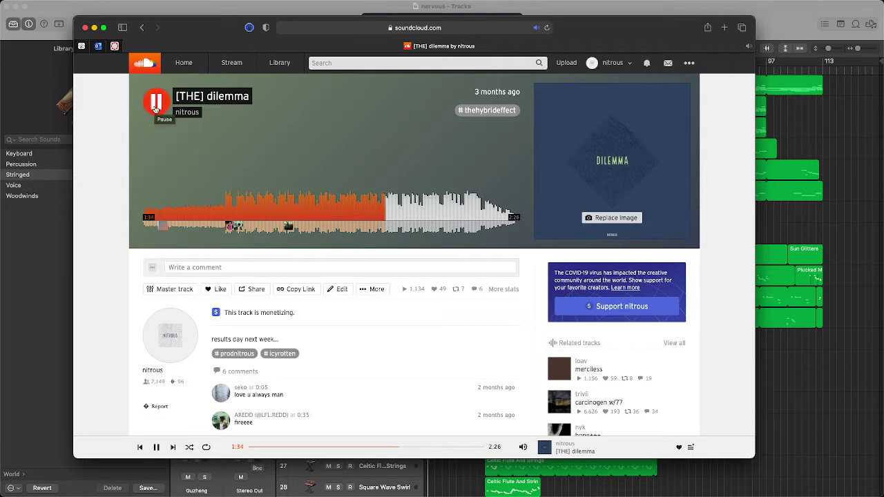
{"action": "scroll", "coordinate": [155, 109], "scroll_direction": "down", "scroll_amount": 1}
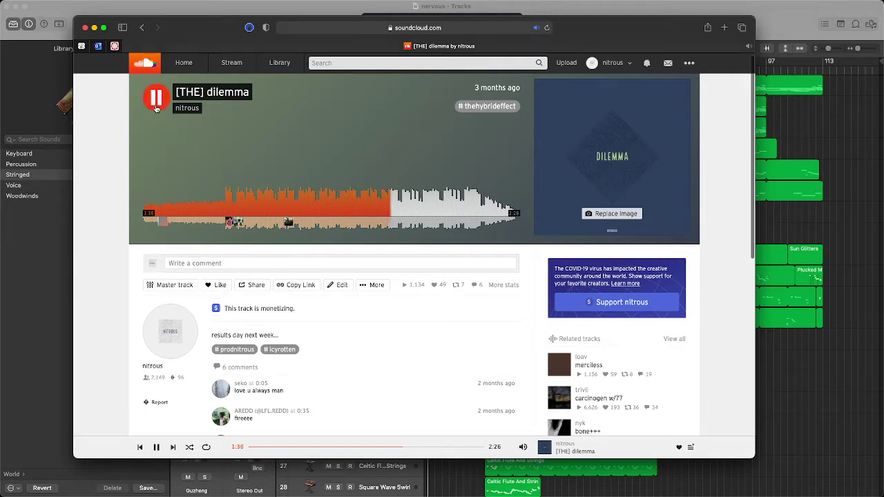
{"action": "left_click", "coordinate": [156, 103]}
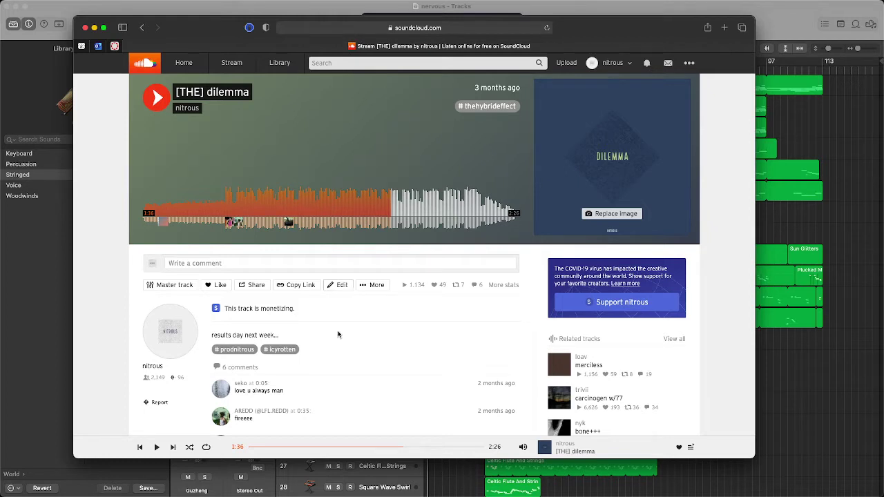
{"action": "left_click_drag", "start_coordinate": [241, 335], "coordinate": [288, 339]}
{"action": "left_click", "coordinate": [291, 341]}
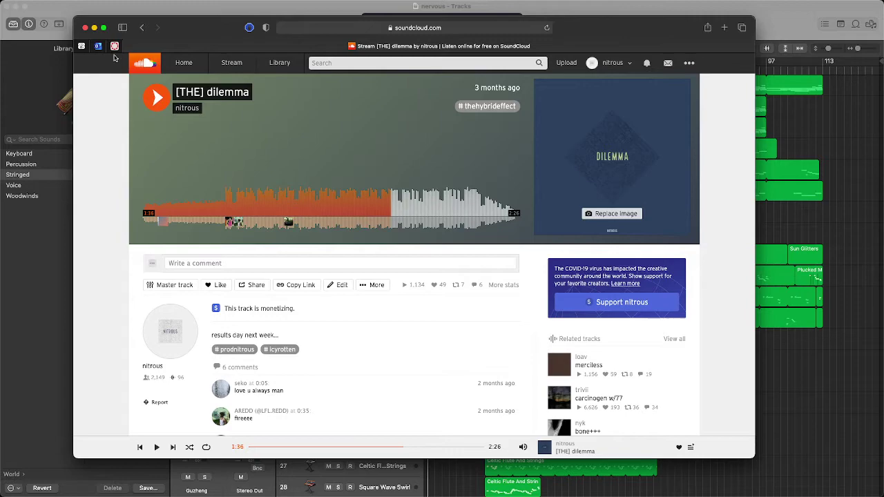
Minimize the browser window to return to the nervous project in Logic Pro and play it from bar 1
{"action": "left_click_drag", "start_coordinate": [211, 38], "coordinate": [253, 41]}
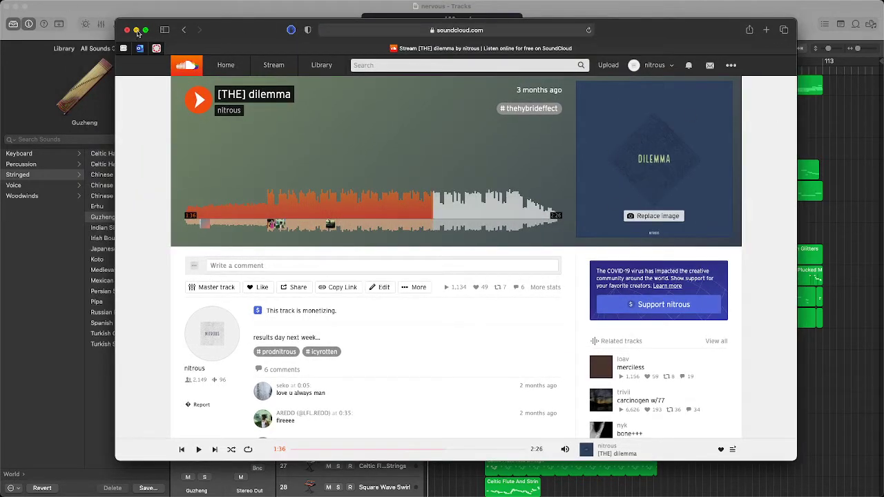
{"action": "left_click", "coordinate": [136, 30]}
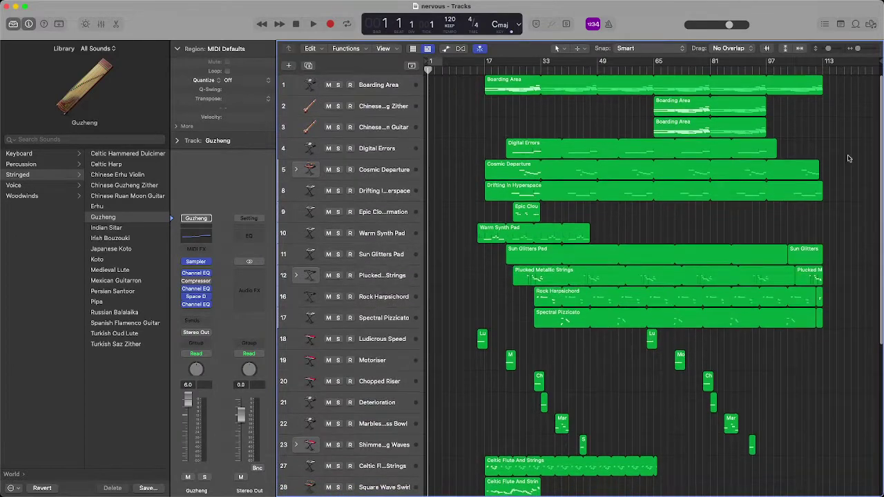
{"action": "scroll", "coordinate": [849, 159], "scroll_direction": "down", "scroll_amount": 10}
{"action": "scroll", "coordinate": [848, 154], "scroll_direction": "up", "scroll_amount": 10}
{"action": "left_click_drag", "start_coordinate": [857, 49], "coordinate": [827, 52]}
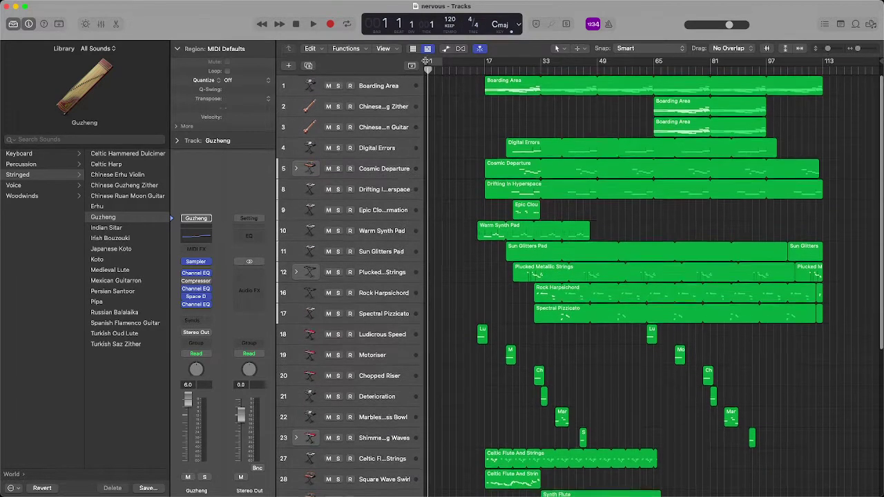
{"action": "left_click", "coordinate": [313, 24]}
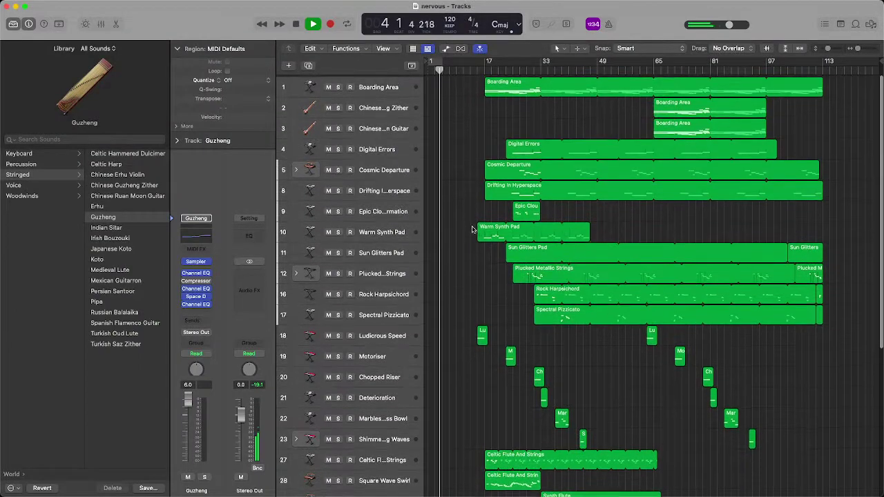
Select the Celestial Voices and Ambient Modwheel Morpher tracks in turn to inspect the pad instruments used in the intro
{"action": "scroll", "coordinate": [472, 229], "scroll_direction": "down", "scroll_amount": 6}
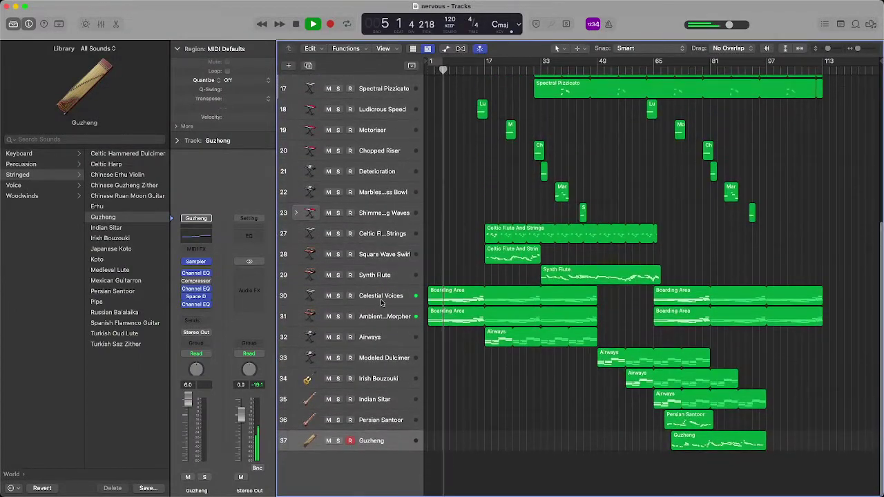
{"action": "left_click", "coordinate": [381, 301]}
{"action": "left_click", "coordinate": [388, 317]}
{"action": "left_click_drag", "start_coordinate": [857, 49], "coordinate": [830, 50]}
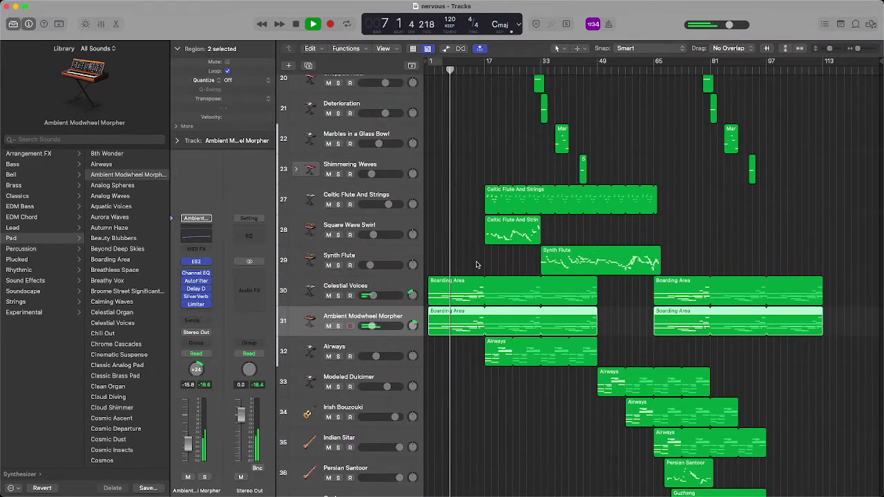
{"action": "left_click", "coordinate": [406, 289]}
{"action": "left_click", "coordinate": [406, 320]}
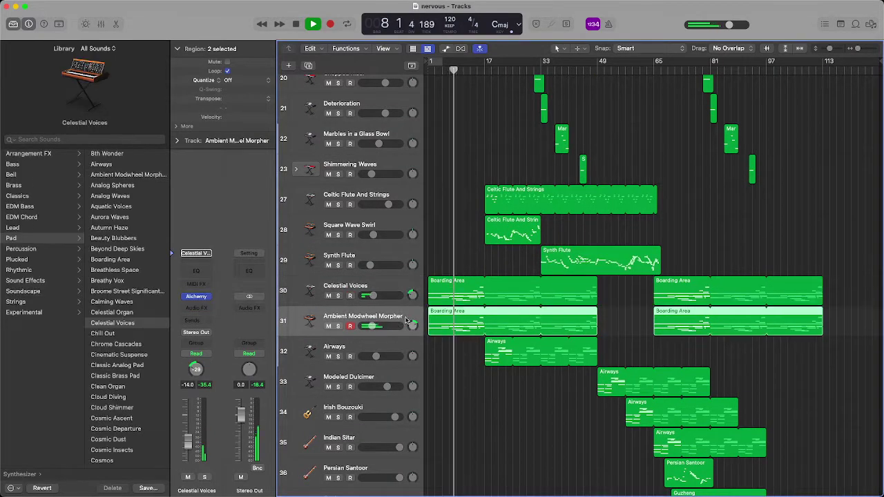
Examine the whole arrangement from the Boarding Area track down to Guzheng while the project plays, with no regions selected
{"action": "scroll", "coordinate": [469, 183], "scroll_direction": "up", "scroll_amount": 10}
{"action": "scroll", "coordinate": [503, 166], "scroll_direction": "down", "scroll_amount": 12}
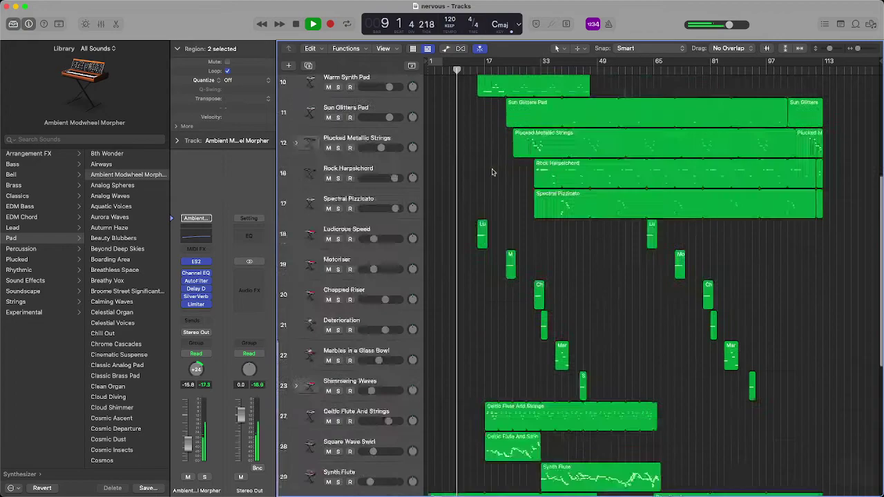
{"action": "left_click", "coordinate": [473, 166]}
{"action": "scroll", "coordinate": [464, 159], "scroll_direction": "up", "scroll_amount": 10}
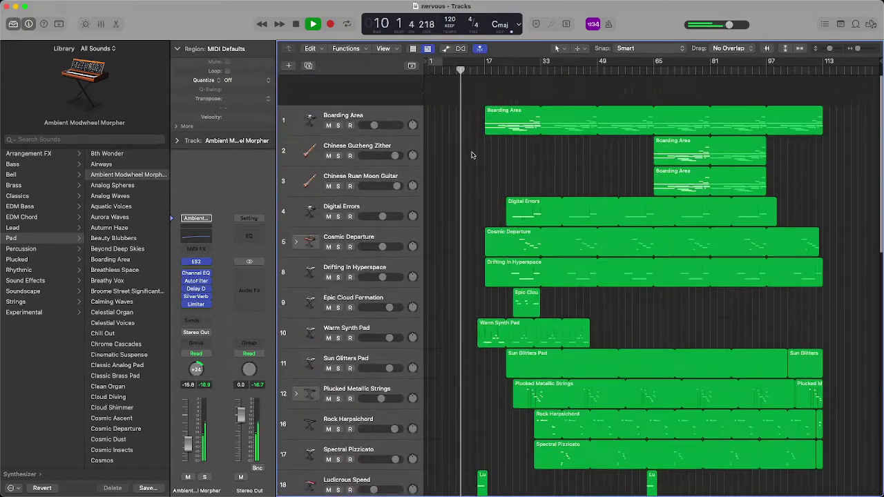
{"action": "scroll", "coordinate": [459, 144], "scroll_direction": "down", "scroll_amount": 8}
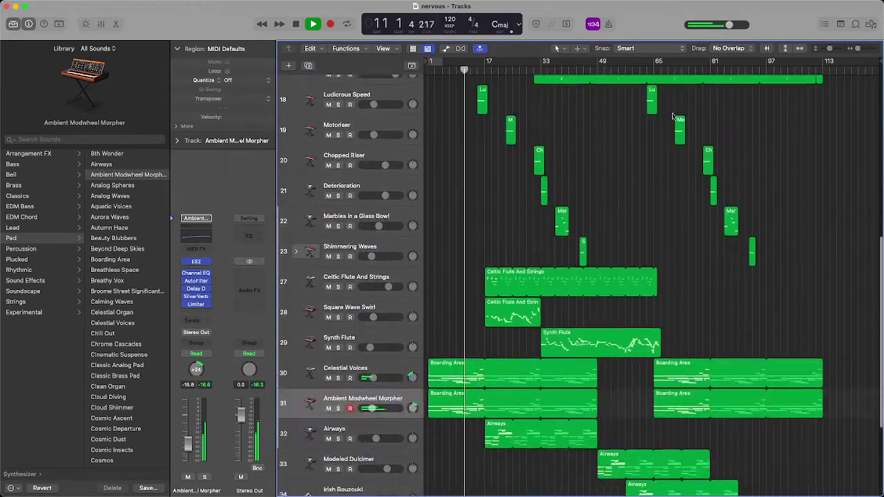
{"action": "scroll", "coordinate": [483, 180], "scroll_direction": "up", "scroll_amount": 10}
{"action": "scroll", "coordinate": [487, 176], "scroll_direction": "down", "scroll_amount": 10}
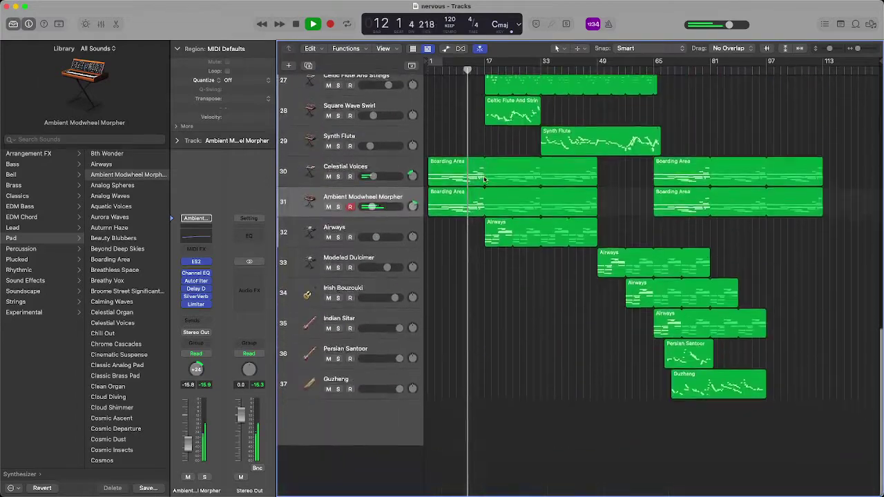
{"action": "scroll", "coordinate": [483, 169], "scroll_direction": "up", "scroll_amount": 12}
{"action": "scroll", "coordinate": [493, 138], "scroll_direction": "down", "scroll_amount": 3}
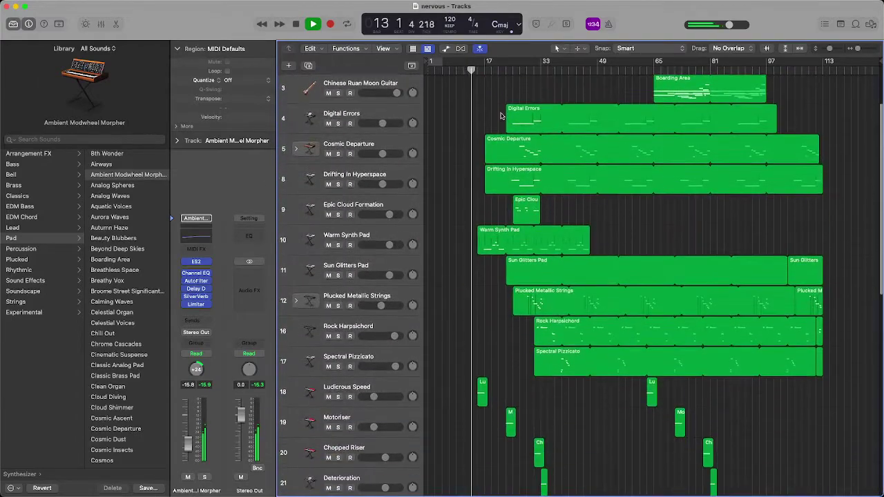
Review the riser, flute and pad layers from Digital Errors down to Guzheng as the intro plays on past bar 17
{"action": "scroll", "coordinate": [501, 116], "scroll_direction": "down", "scroll_amount": 9}
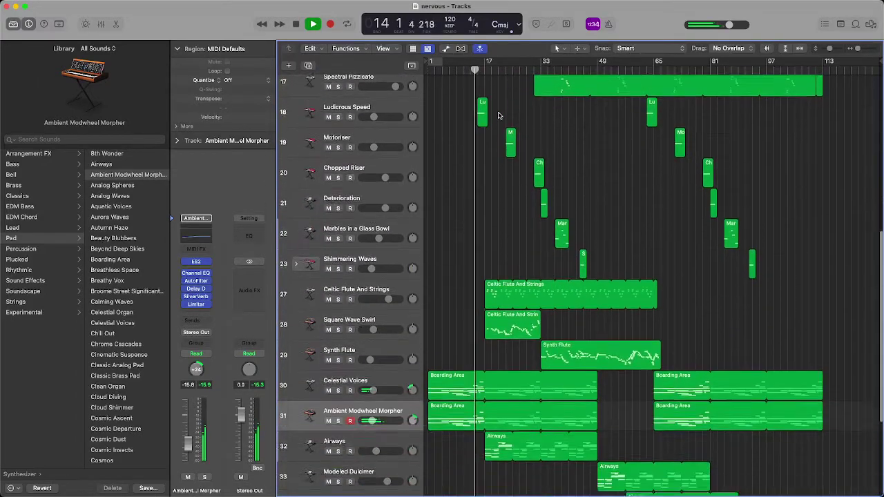
{"action": "scroll", "coordinate": [498, 115], "scroll_direction": "down", "scroll_amount": 5}
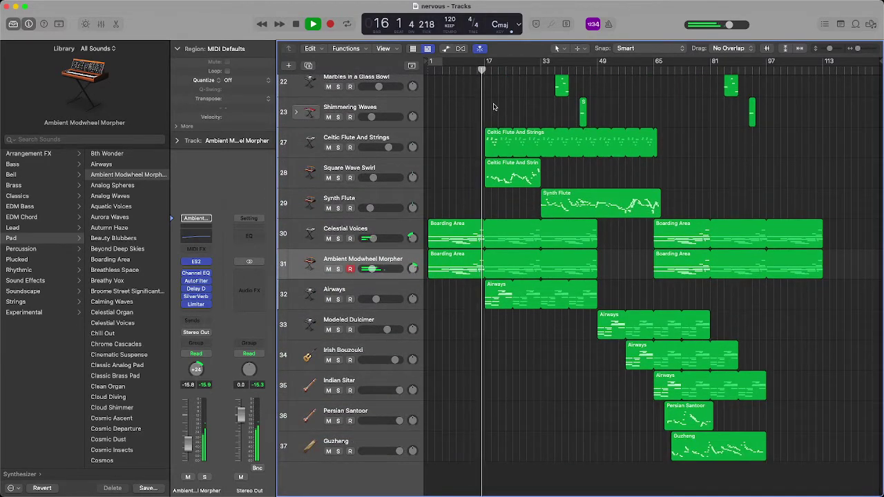
{"action": "scroll", "coordinate": [493, 108], "scroll_direction": "up", "scroll_amount": 14}
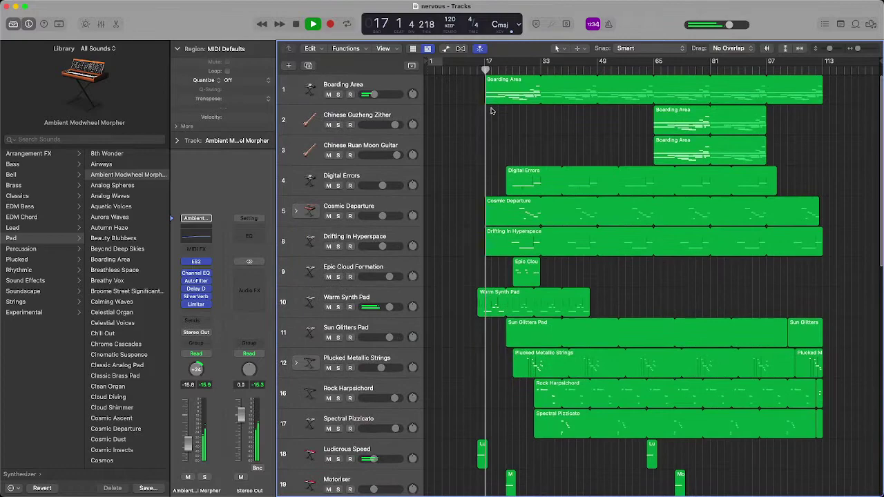
{"action": "scroll", "coordinate": [491, 111], "scroll_direction": "down", "scroll_amount": 3}
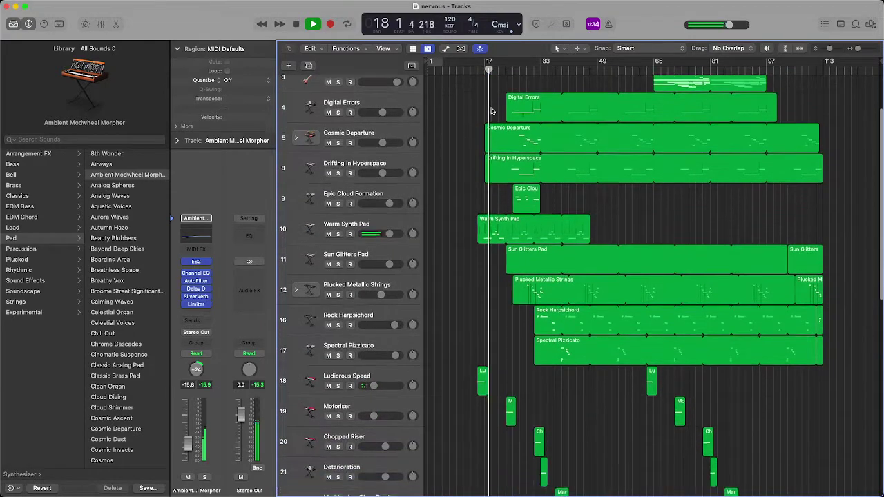
{"action": "scroll", "coordinate": [491, 111], "scroll_direction": "down", "scroll_amount": 10}
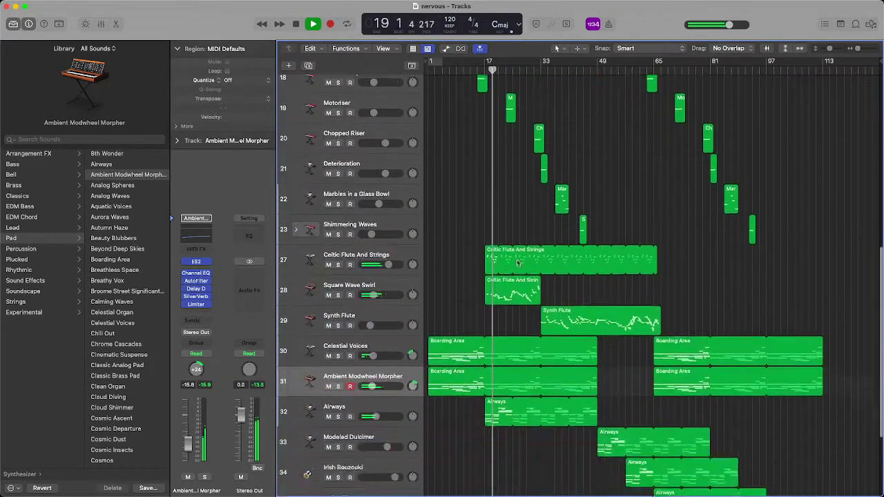
{"action": "scroll", "coordinate": [517, 263], "scroll_direction": "down", "scroll_amount": 5}
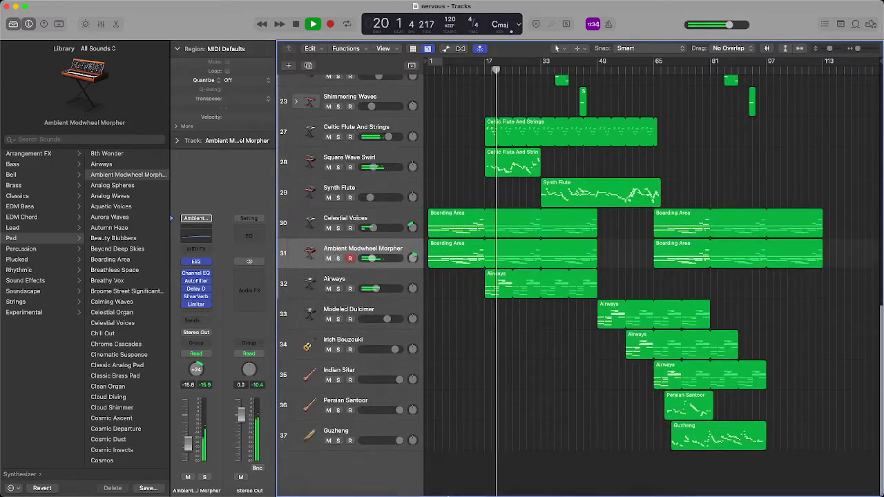
Switch to Finder to look through the WAV stems and project file in the dilema SC folder, and return to the nervous project in Logic Pro
{"action": "mouse_move", "coordinate": [448, 496]}
{"action": "left_click", "coordinate": [198, 484]}
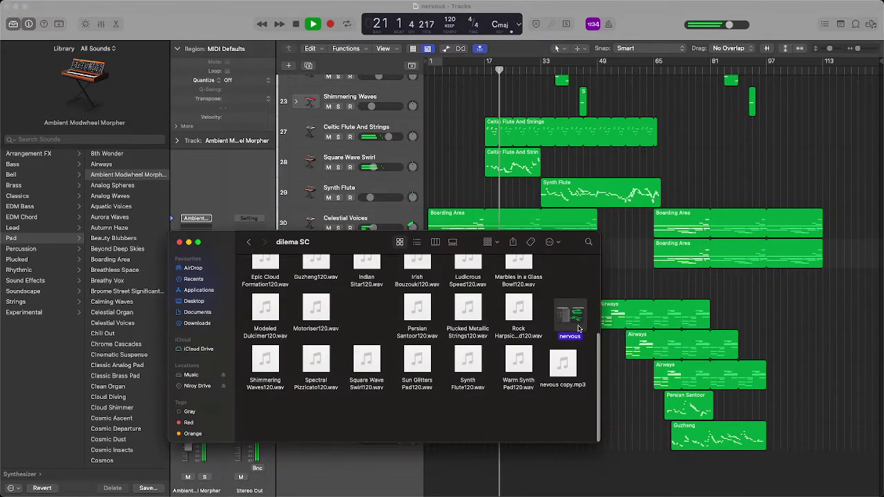
{"action": "scroll", "coordinate": [579, 329], "scroll_direction": "up", "scroll_amount": 5}
{"action": "scroll", "coordinate": [579, 329], "scroll_direction": "down", "scroll_amount": 4}
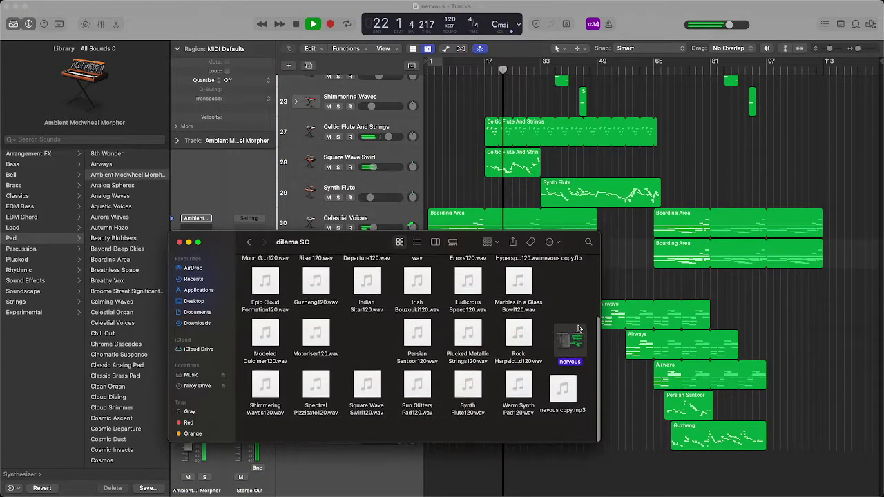
{"action": "scroll", "coordinate": [579, 329], "scroll_direction": "up", "scroll_amount": 1}
{"action": "left_click", "coordinate": [581, 321]}
{"action": "left_click", "coordinate": [616, 346]}
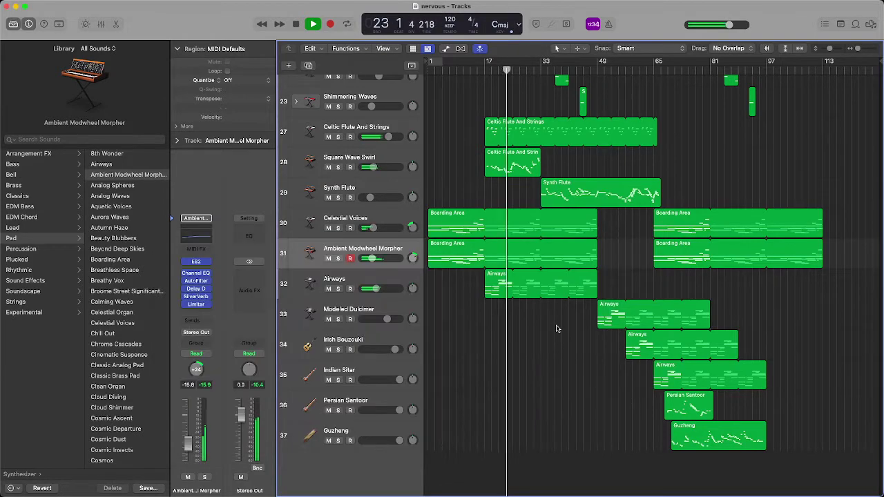
Switch solo on and off for the Square Wave Swirl track while the project keeps playing
{"action": "scroll", "coordinate": [556, 328], "scroll_direction": "up", "scroll_amount": 8}
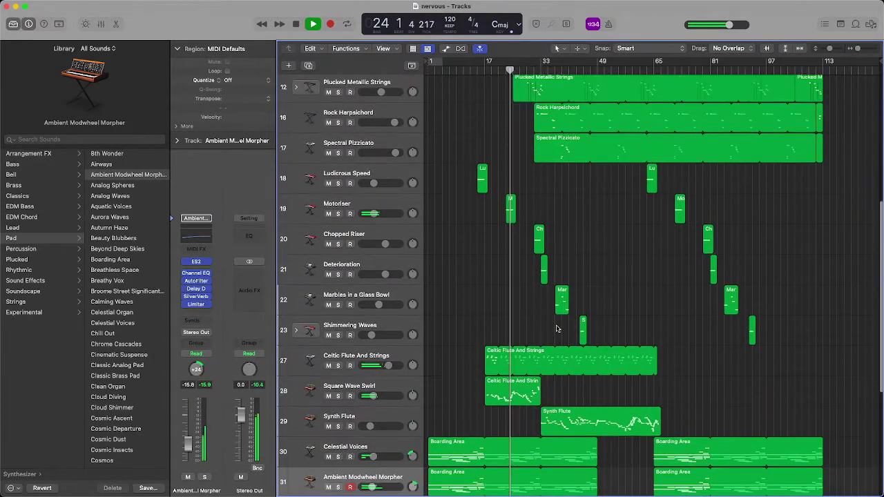
{"action": "scroll", "coordinate": [557, 328], "scroll_direction": "up", "scroll_amount": 2}
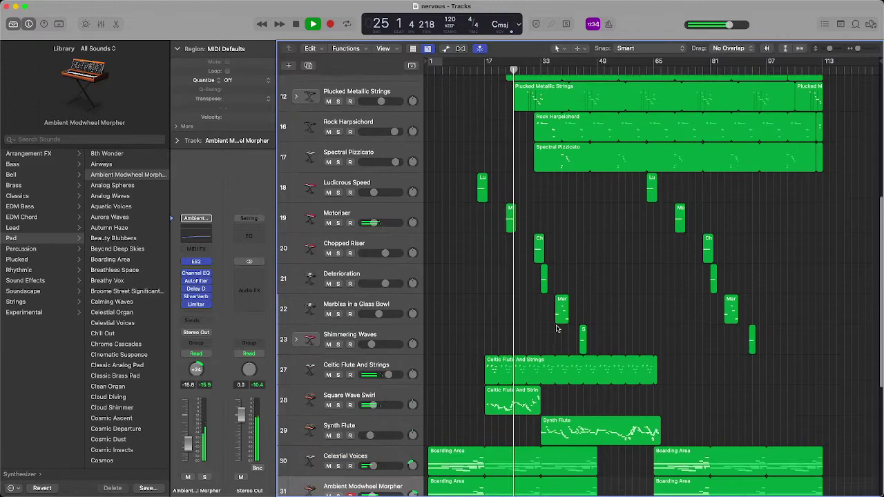
{"action": "scroll", "coordinate": [557, 328], "scroll_direction": "down", "scroll_amount": 5}
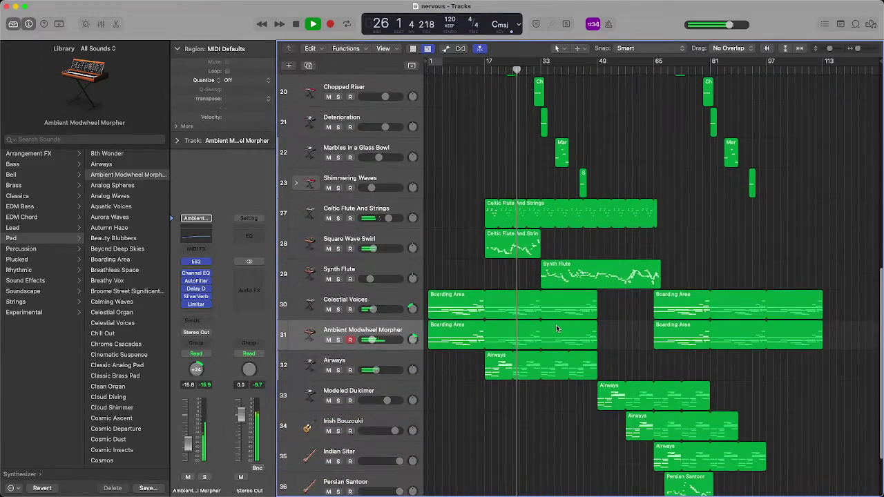
{"action": "scroll", "coordinate": [556, 328], "scroll_direction": "up", "scroll_amount": 13}
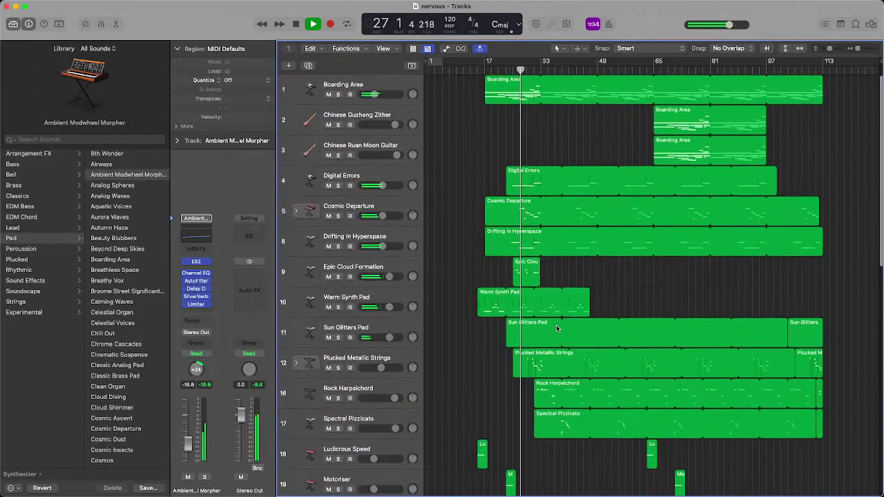
{"action": "scroll", "coordinate": [557, 328], "scroll_direction": "down", "scroll_amount": 14}
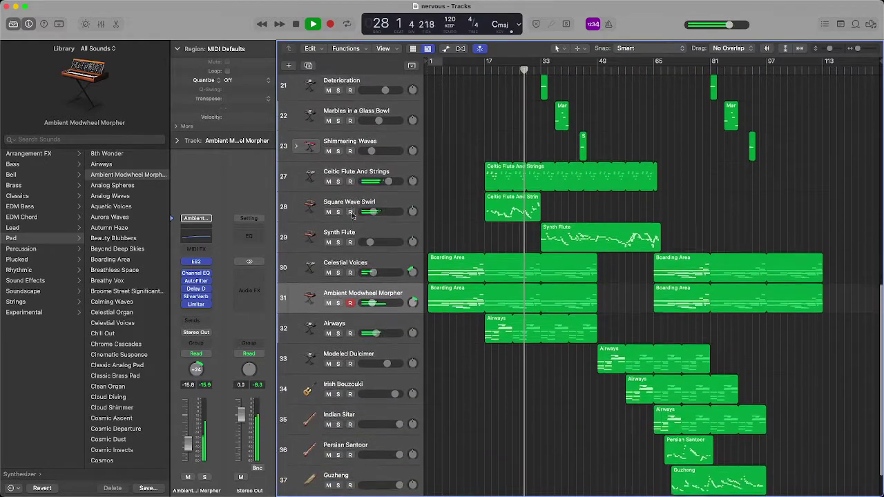
{"action": "left_click", "coordinate": [338, 211]}
{"action": "left_click", "coordinate": [338, 209]}
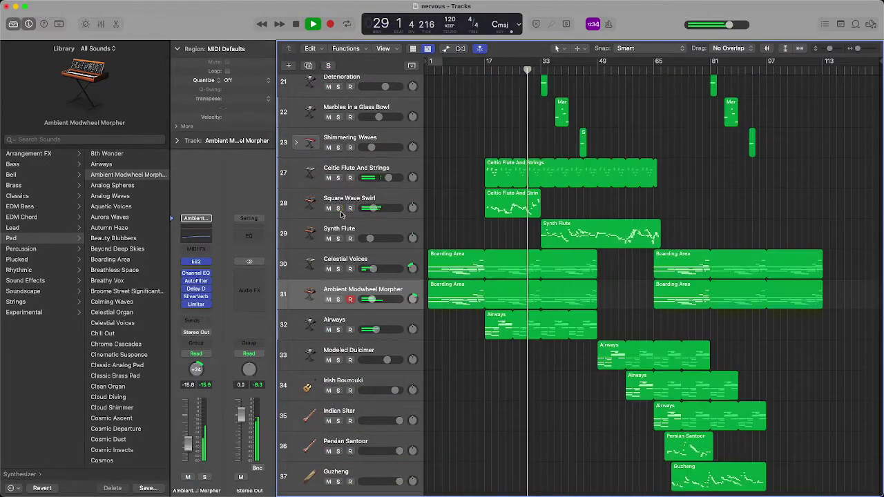
Examine which tracks enter around bars 30 to 41, from Boarding Area through the risers down to the Airways layers and Guzheng
{"action": "scroll", "coordinate": [468, 208], "scroll_direction": "up", "scroll_amount": 13}
{"action": "scroll", "coordinate": [467, 200], "scroll_direction": "down", "scroll_amount": 12}
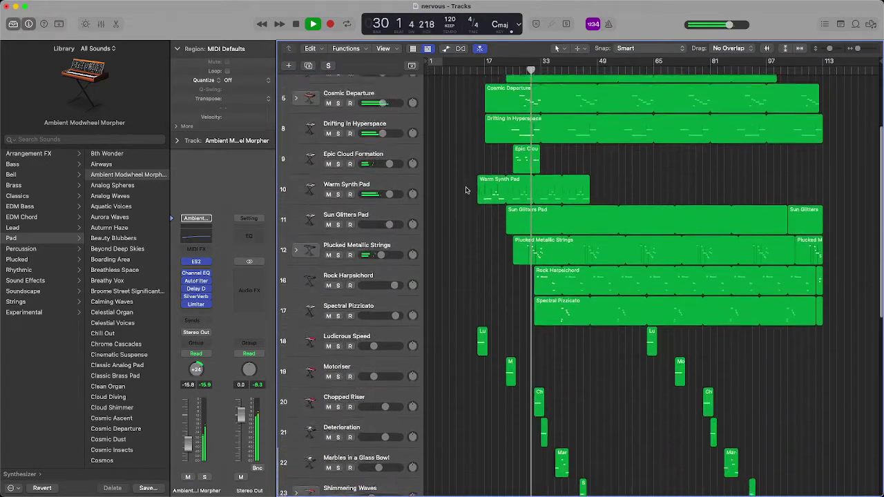
{"action": "scroll", "coordinate": [466, 190], "scroll_direction": "up", "scroll_amount": 12}
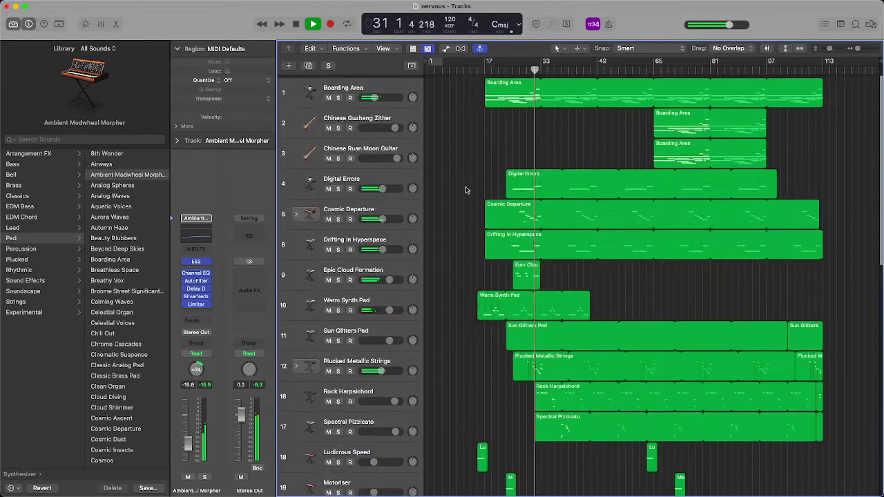
{"action": "scroll", "coordinate": [464, 192], "scroll_direction": "down", "scroll_amount": 5}
{"action": "scroll", "coordinate": [455, 195], "scroll_direction": "down", "scroll_amount": 10}
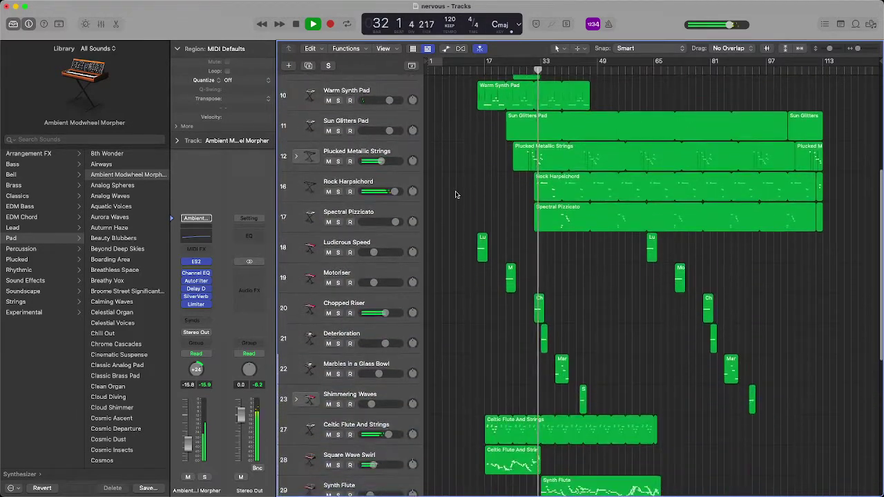
{"action": "scroll", "coordinate": [455, 195], "scroll_direction": "down", "scroll_amount": 4}
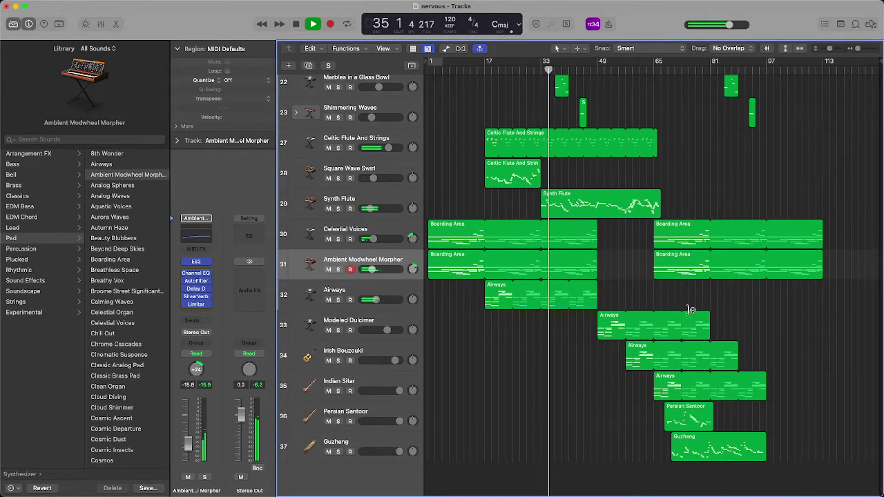
{"action": "scroll", "coordinate": [663, 304], "scroll_direction": "up", "scroll_amount": 6}
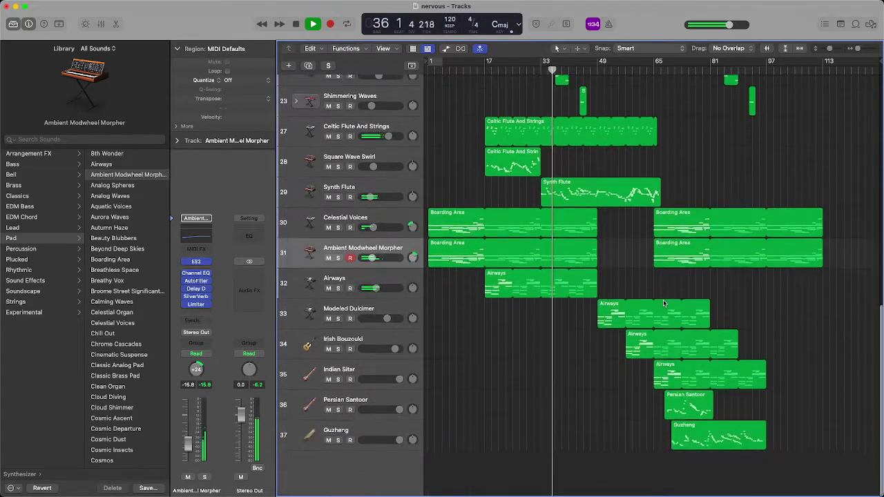
{"action": "scroll", "coordinate": [647, 298], "scroll_direction": "down", "scroll_amount": 1}
{"action": "scroll", "coordinate": [647, 298], "scroll_direction": "up", "scroll_amount": 6}
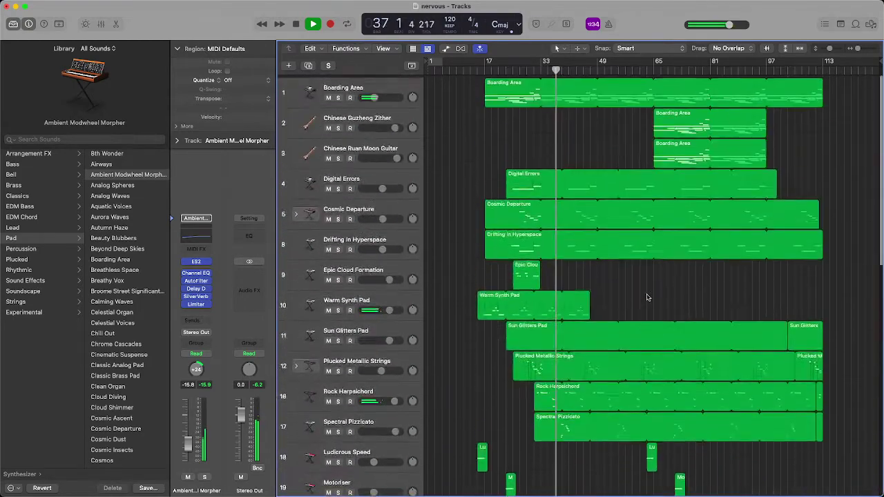
{"action": "scroll", "coordinate": [646, 295], "scroll_direction": "down", "scroll_amount": 5}
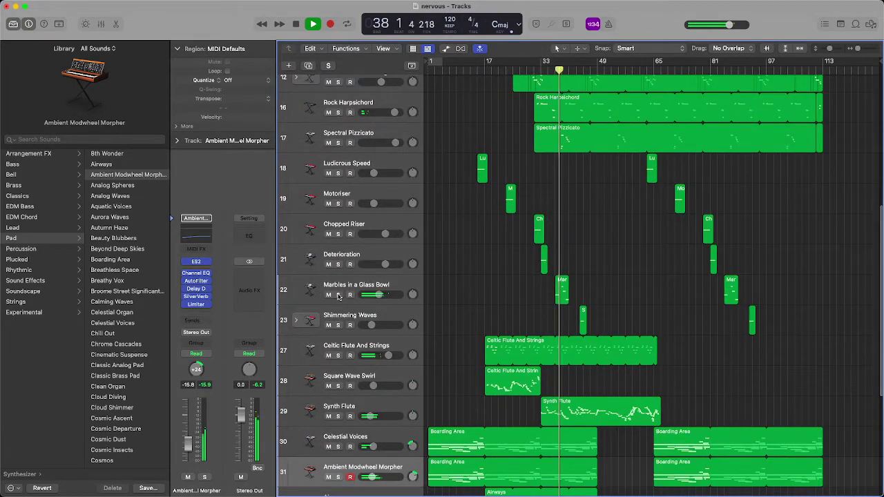
{"action": "scroll", "coordinate": [663, 272], "scroll_direction": "down", "scroll_amount": 3}
{"action": "scroll", "coordinate": [658, 269], "scroll_direction": "up", "scroll_amount": 10}
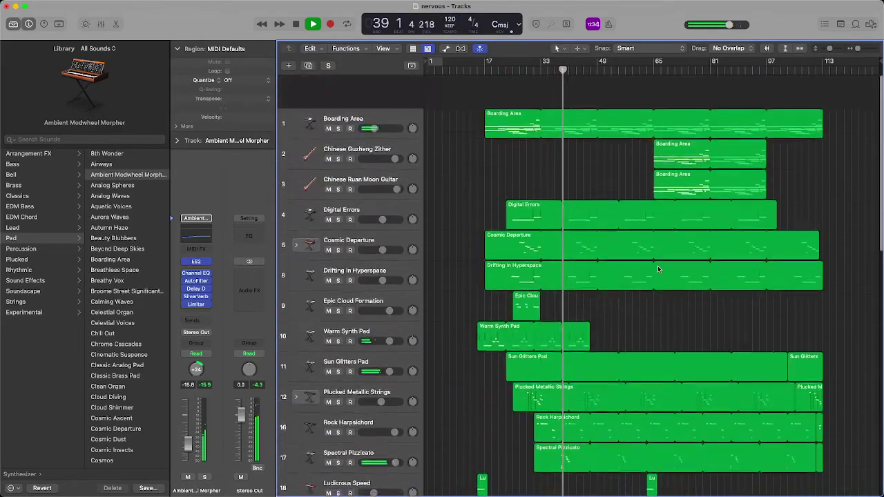
{"action": "scroll", "coordinate": [658, 270], "scroll_direction": "down", "scroll_amount": 8}
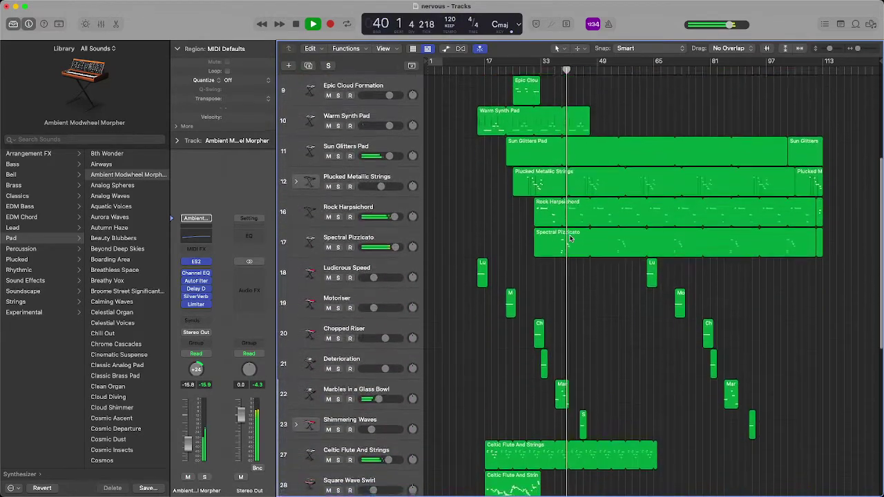
{"action": "scroll", "coordinate": [570, 238], "scroll_direction": "down", "scroll_amount": 7}
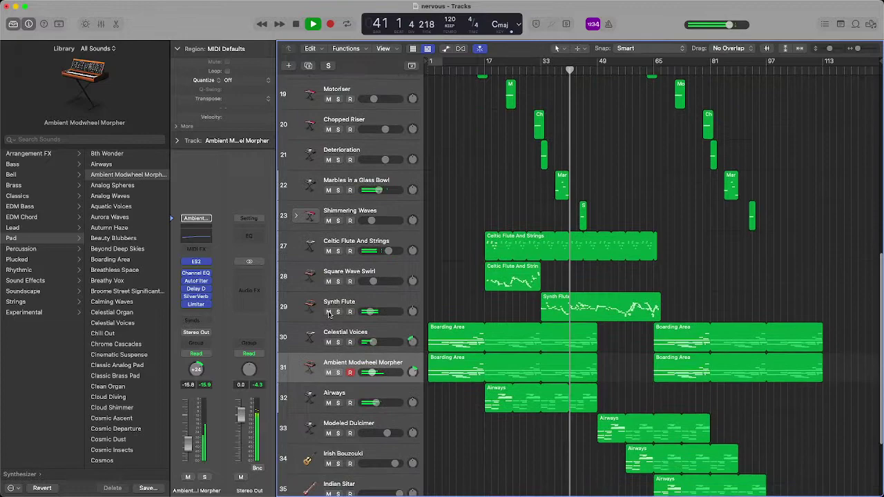
Switch solo on and off for the Synth Flute track and open its region in the Piano Roll to examine the melody's notes
{"action": "left_click", "coordinate": [338, 312]}
{"action": "left_click", "coordinate": [338, 312]}
{"action": "double_click", "coordinate": [582, 310]}
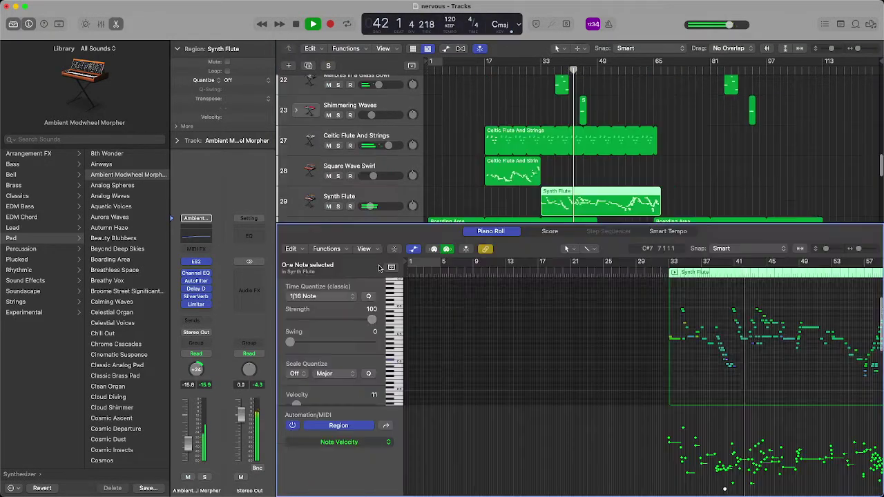
{"action": "scroll", "coordinate": [709, 312], "scroll_direction": "right", "scroll_amount": 5}
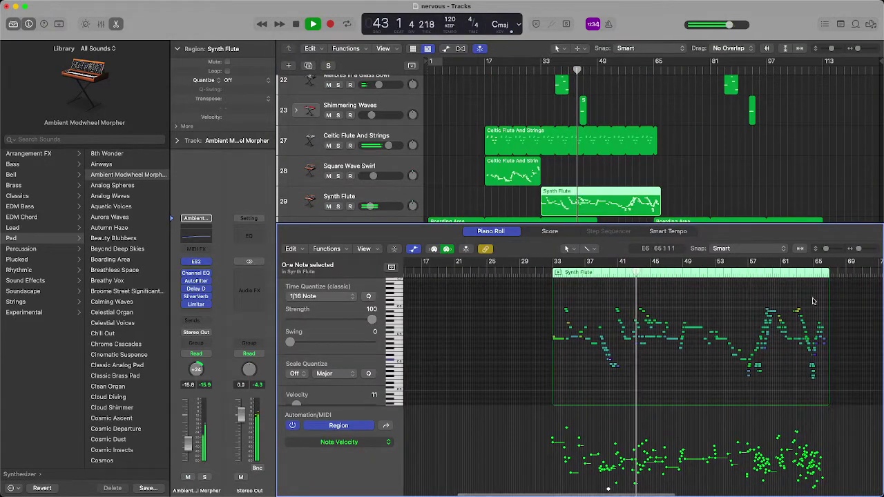
{"action": "left_click_drag", "start_coordinate": [859, 248], "coordinate": [862, 248]}
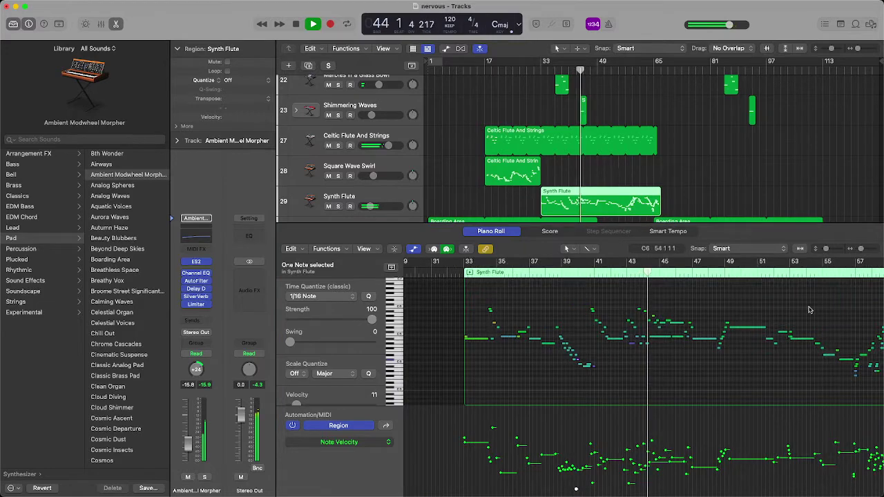
{"action": "scroll", "coordinate": [808, 310], "scroll_direction": "right", "scroll_amount": 5}
{"action": "scroll", "coordinate": [803, 310], "scroll_direction": "left", "scroll_amount": 2}
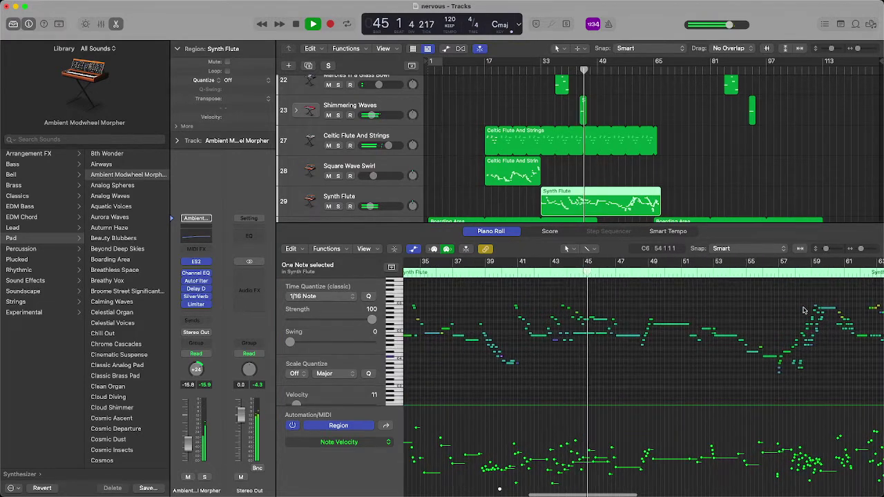
{"action": "scroll", "coordinate": [803, 310], "scroll_direction": "right", "scroll_amount": 6}
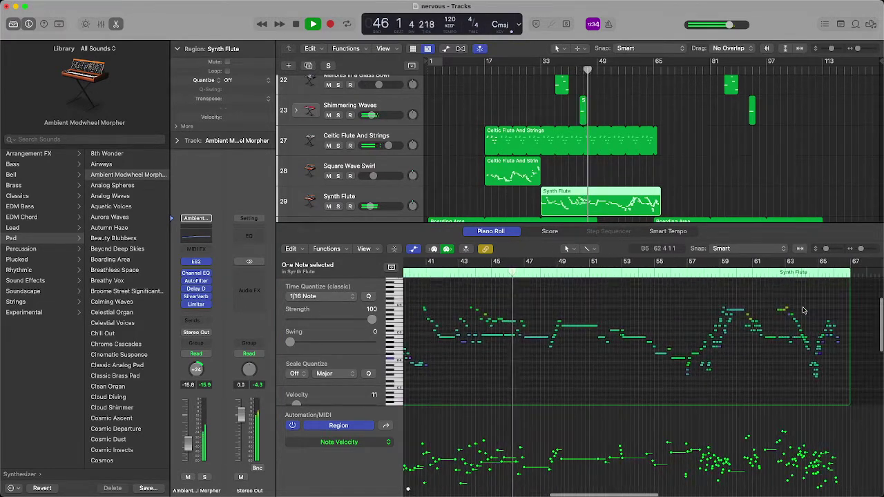
{"action": "scroll", "coordinate": [774, 309], "scroll_direction": "left", "scroll_amount": 3}
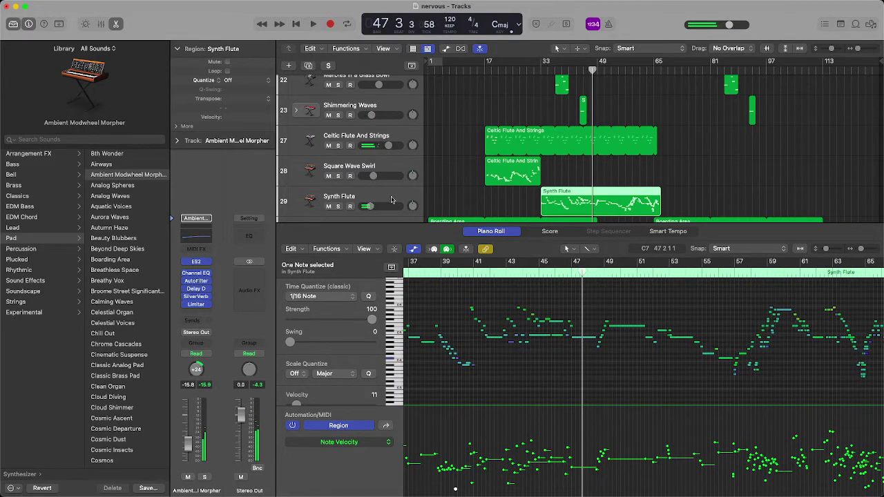
Deselect the Synth Flute region and look over the arrangement around bar 47, where the Airways part moves to the Modeled Dulcimer
{"action": "scroll", "coordinate": [621, 139], "scroll_direction": "down", "scroll_amount": 10}
{"action": "left_click", "coordinate": [605, 142]}
{"action": "scroll", "coordinate": [580, 131], "scroll_direction": "up", "scroll_amount": 20}
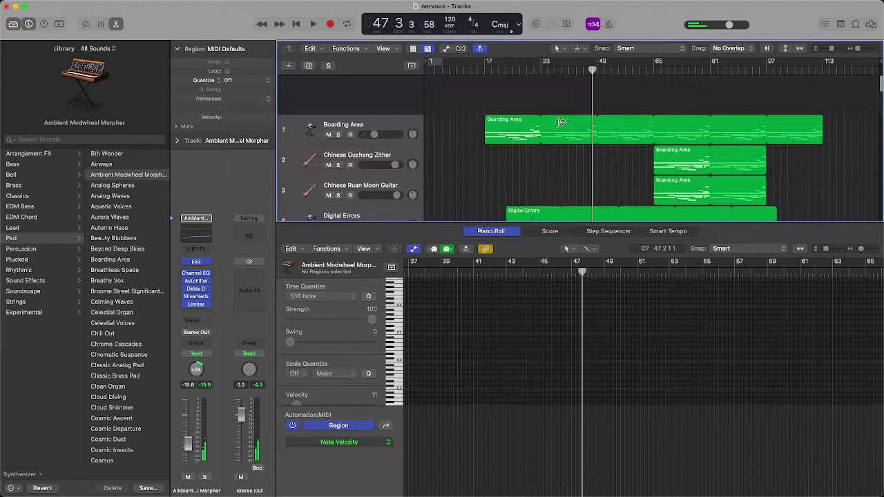
{"action": "scroll", "coordinate": [587, 128], "scroll_direction": "down", "scroll_amount": 20}
{"action": "scroll", "coordinate": [609, 134], "scroll_direction": "up", "scroll_amount": 5}
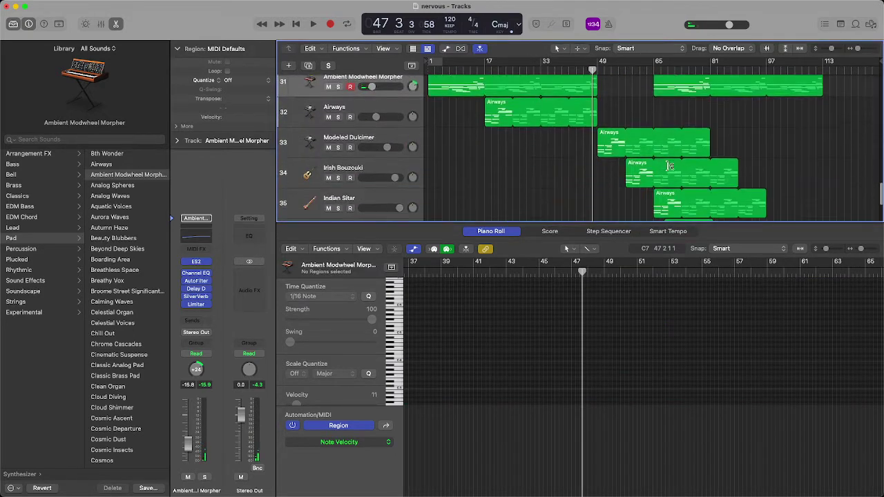
{"action": "scroll", "coordinate": [454, 113], "scroll_direction": "up", "scroll_amount": 5}
{"action": "scroll", "coordinate": [463, 108], "scroll_direction": "down", "scroll_amount": 3}
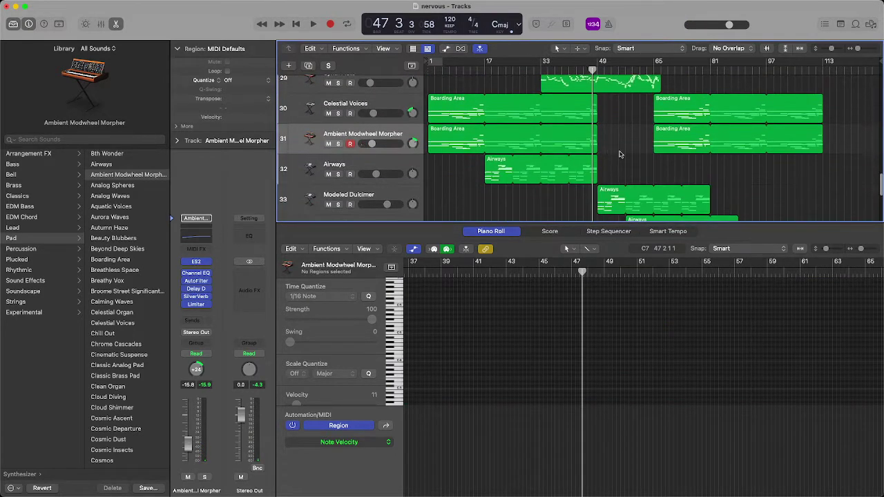
Open the first Boarding Area region on the Celestial Voices track in the Piano Roll
{"action": "left_click_drag", "start_coordinate": [624, 149], "coordinate": [422, 92]}
{"action": "left_click", "coordinate": [616, 124]}
{"action": "double_click", "coordinate": [439, 110]}
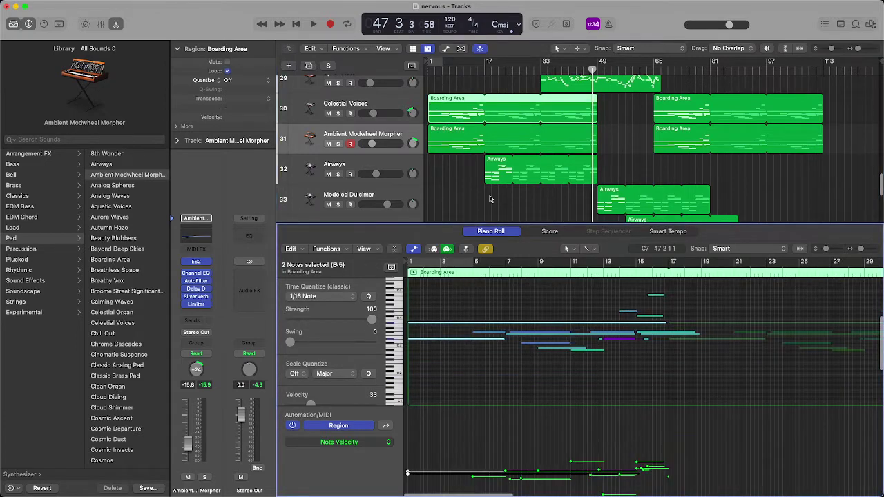
Deselect the notes in the Celestial Voices region, return the playhead to the project start and close the Piano Roll
{"action": "left_click", "coordinate": [553, 310]}
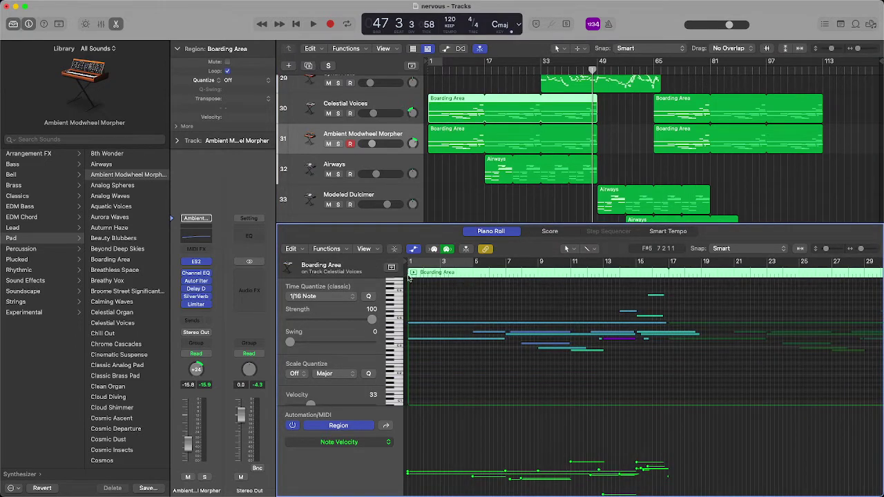
{"action": "key", "text": "Return"}
{"action": "left_click_drag", "start_coordinate": [408, 374], "coordinate": [406, 373]}
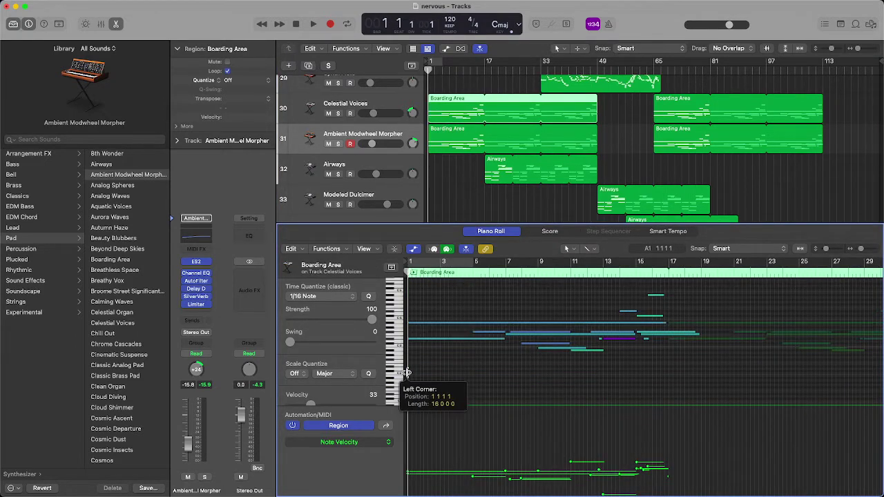
{"action": "left_click_drag", "start_coordinate": [462, 300], "coordinate": [463, 363]}
{"action": "left_click", "coordinate": [484, 318]}
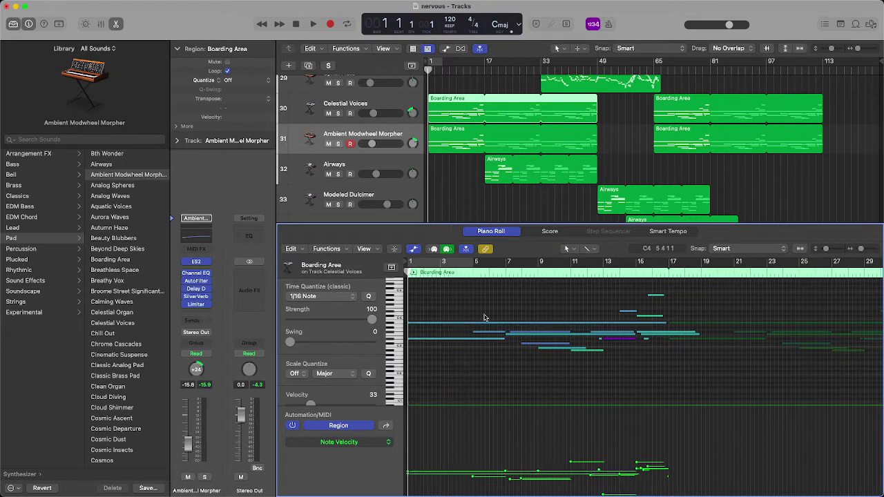
{"action": "left_click", "coordinate": [117, 25]}
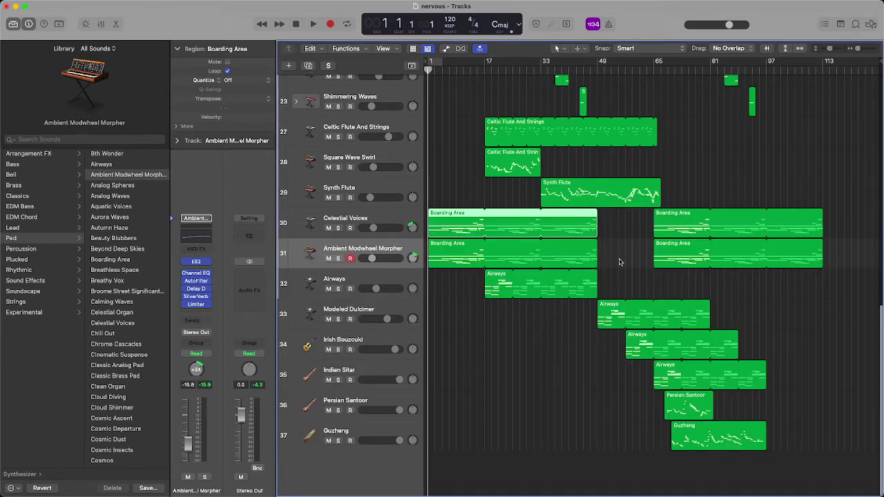
Solo the Celestial Voices and Ambient Modwheel Morpher tracks and play them briefly from bar 1
{"action": "left_click", "coordinate": [338, 228]}
{"action": "left_click", "coordinate": [337, 258]}
{"action": "key", "text": "space"}
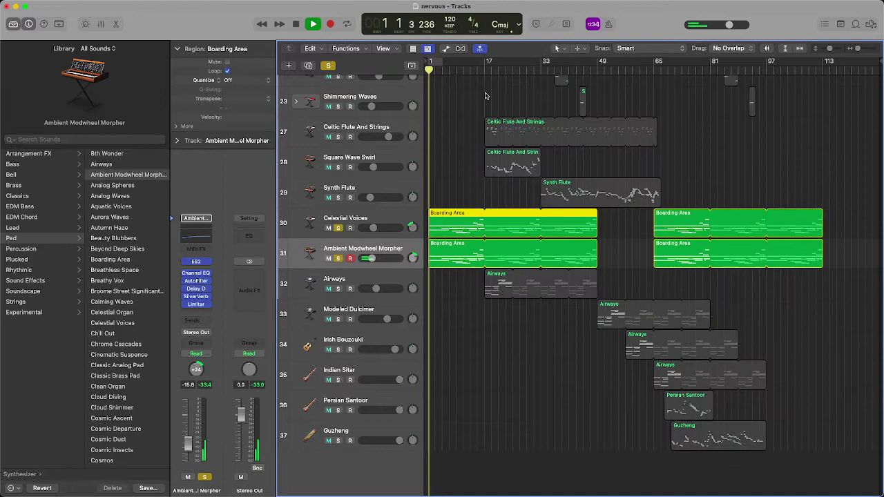
{"action": "key", "text": "space"}
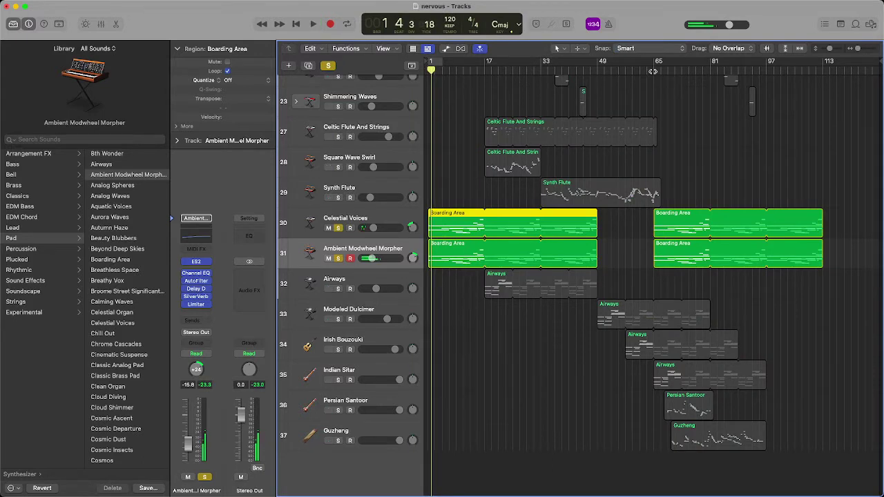
Add the Modeled Dulcimer, Irish Bouzouki and Indian Sitar tracks to the solo and play from bar 65
{"action": "left_click", "coordinate": [653, 71]}
{"action": "left_click", "coordinate": [338, 319]}
{"action": "left_click", "coordinate": [339, 356]}
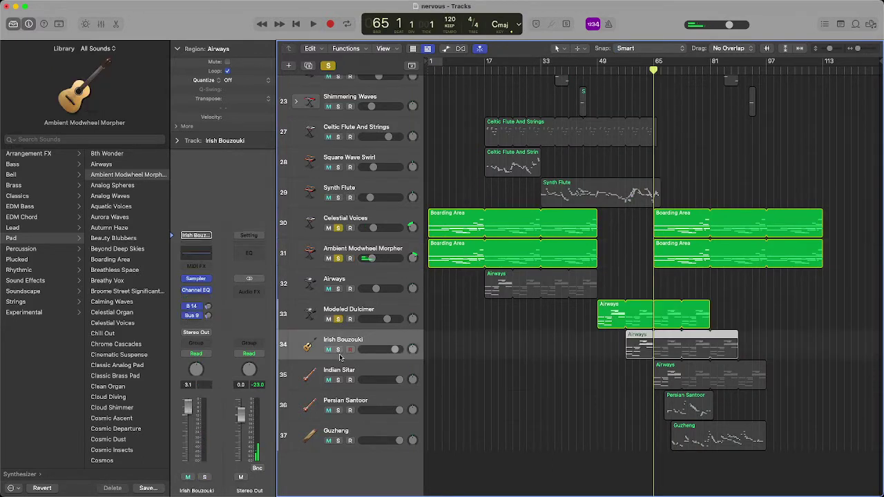
{"action": "left_click", "coordinate": [337, 380]}
{"action": "left_click", "coordinate": [337, 350]}
{"action": "key", "text": "space"}
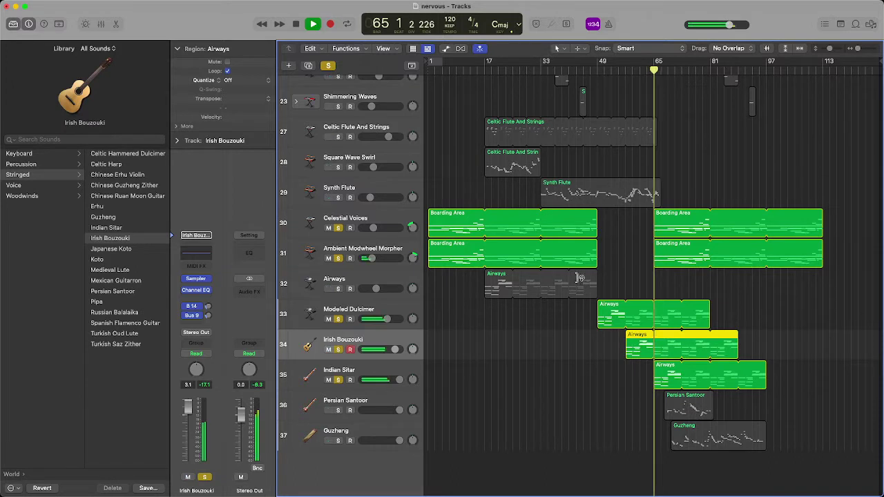
{"action": "left_click", "coordinate": [659, 291]}
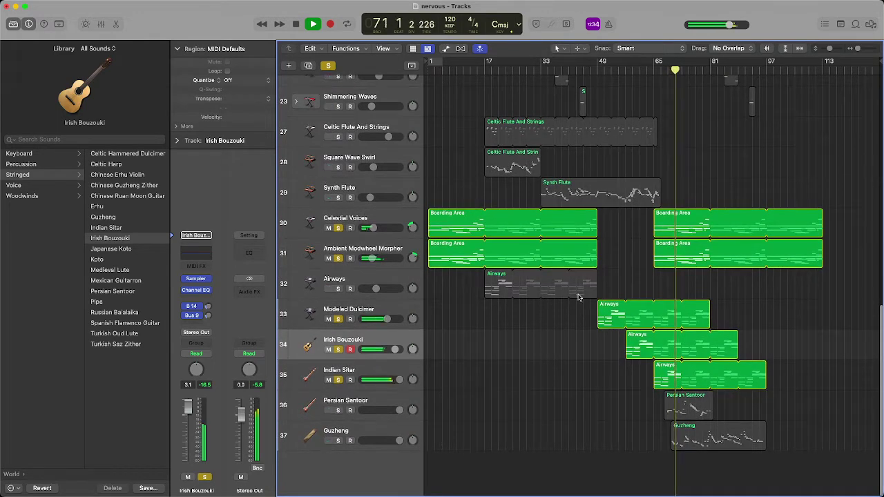
Solo the Persian Santoor and Guzheng tracks as well while playback continues
{"action": "left_click", "coordinate": [337, 412]}
{"action": "left_click", "coordinate": [339, 443]}
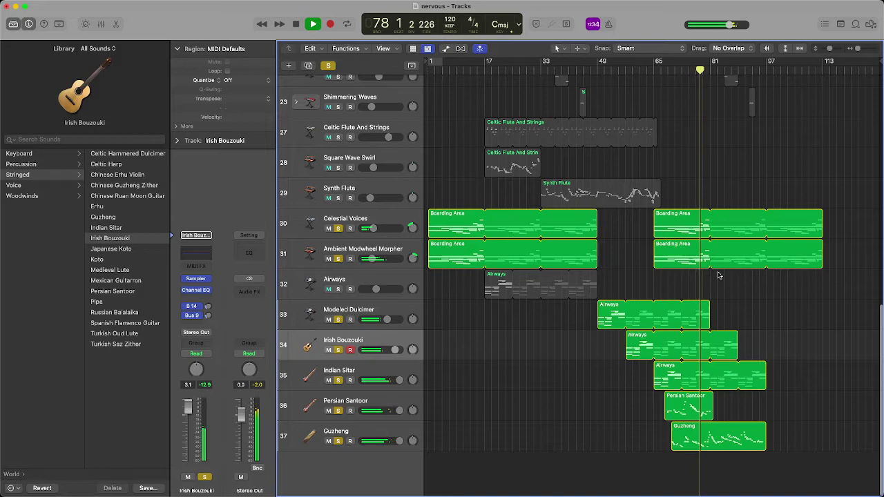
{"action": "scroll", "coordinate": [678, 266], "scroll_direction": "down", "scroll_amount": 1}
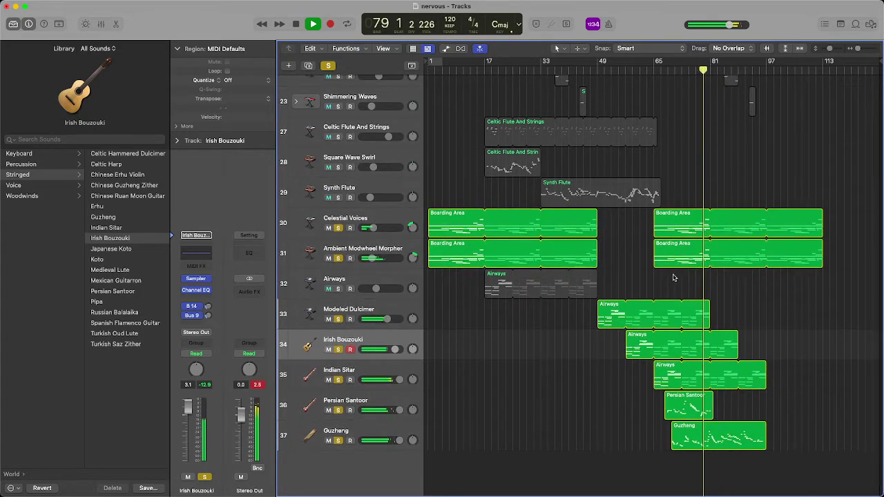
Open the Persian Santoor region and then the Guzheng region in the Piano Roll to examine their notes during playback
{"action": "double_click", "coordinate": [687, 409]}
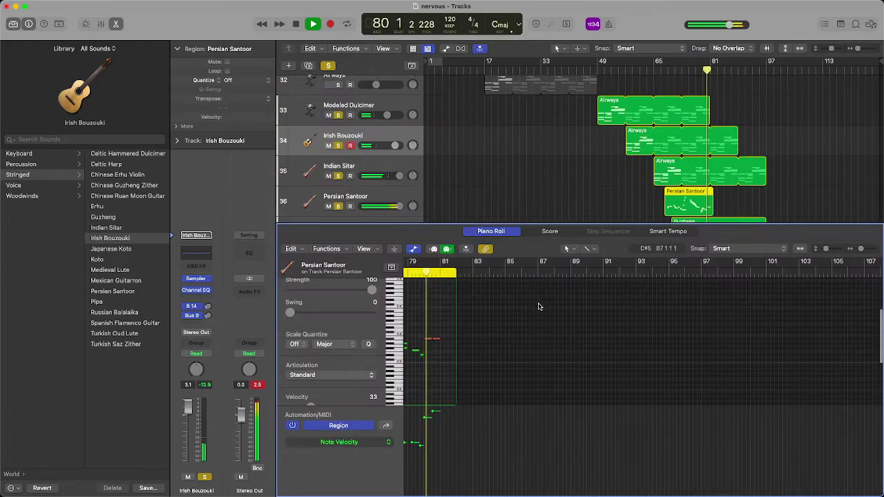
{"action": "scroll", "coordinate": [783, 194], "scroll_direction": "down", "scroll_amount": 3}
{"action": "left_click", "coordinate": [718, 163]}
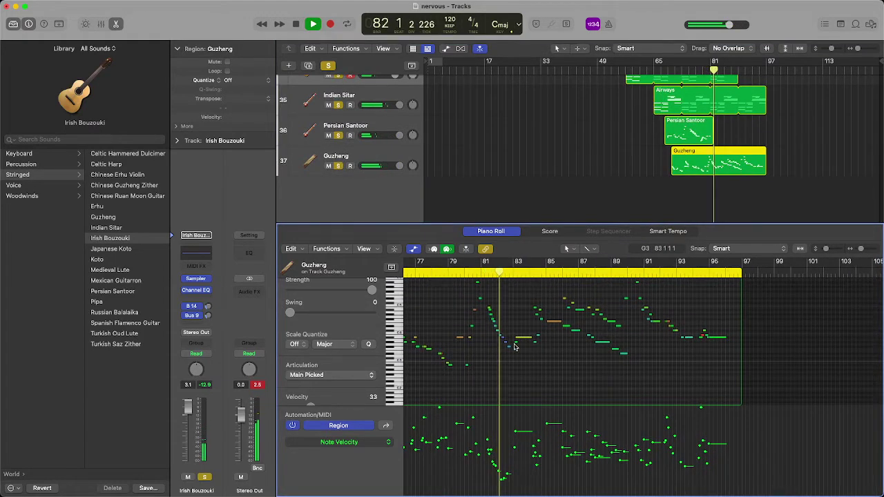
{"action": "scroll", "coordinate": [359, 172], "scroll_direction": "up", "scroll_amount": 3}
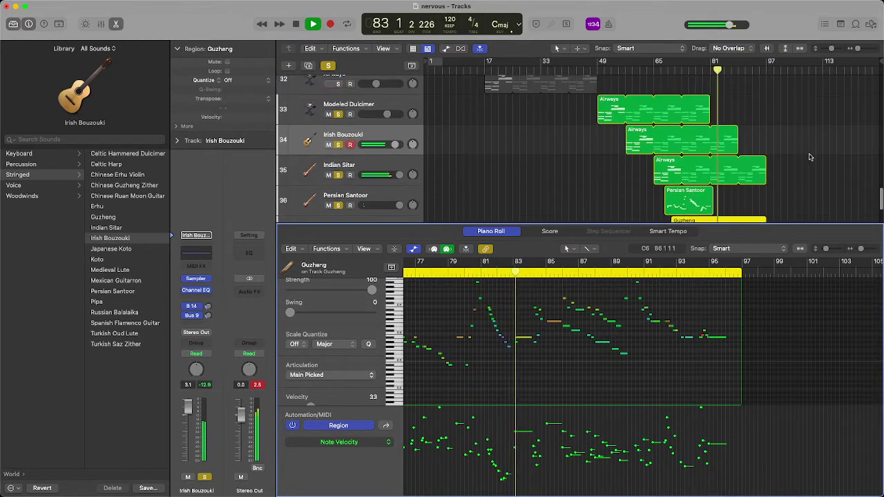
Close the Piano Roll, stop playback with the playhead back at the start, and deselect the Guzheng region
{"action": "left_click", "coordinate": [116, 23]}
{"action": "left_click", "coordinate": [295, 24]}
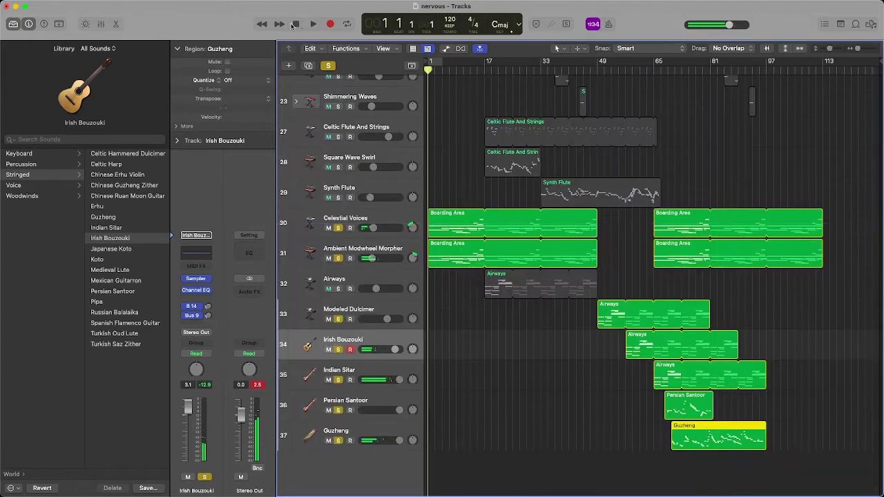
{"action": "left_click", "coordinate": [778, 157]}
Look over the arrangement from the risers down to Guzheng and place the playhead at bar 65
{"action": "scroll", "coordinate": [690, 152], "scroll_direction": "up", "scroll_amount": 15}
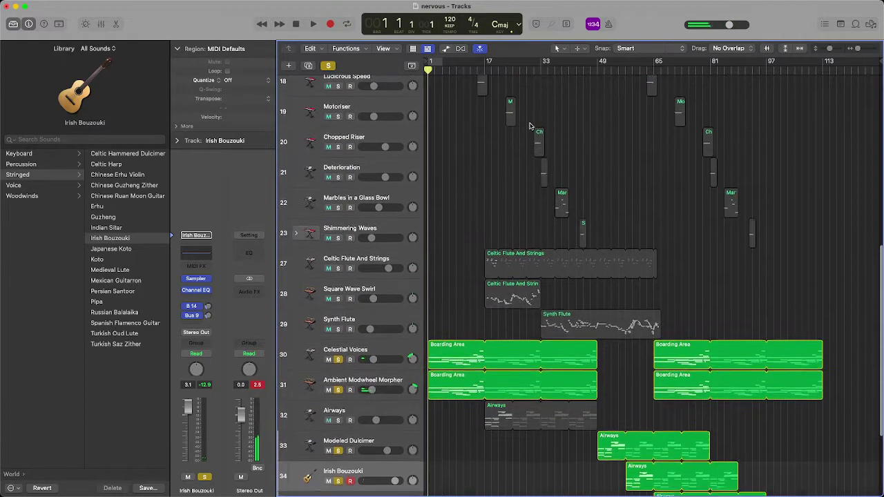
{"action": "scroll", "coordinate": [523, 113], "scroll_direction": "up", "scroll_amount": 5}
{"action": "scroll", "coordinate": [642, 85], "scroll_direction": "down", "scroll_amount": 15}
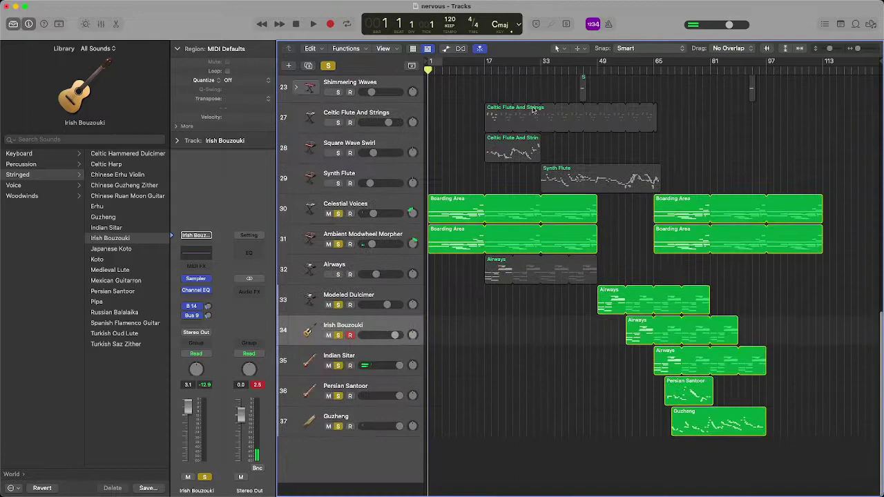
{"action": "left_click", "coordinate": [649, 71]}
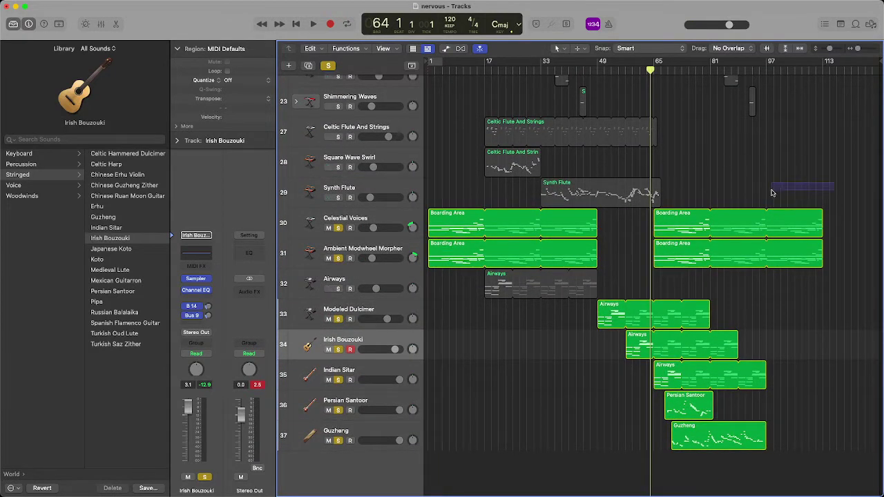
{"action": "scroll", "coordinate": [756, 201], "scroll_direction": "down", "scroll_amount": 2}
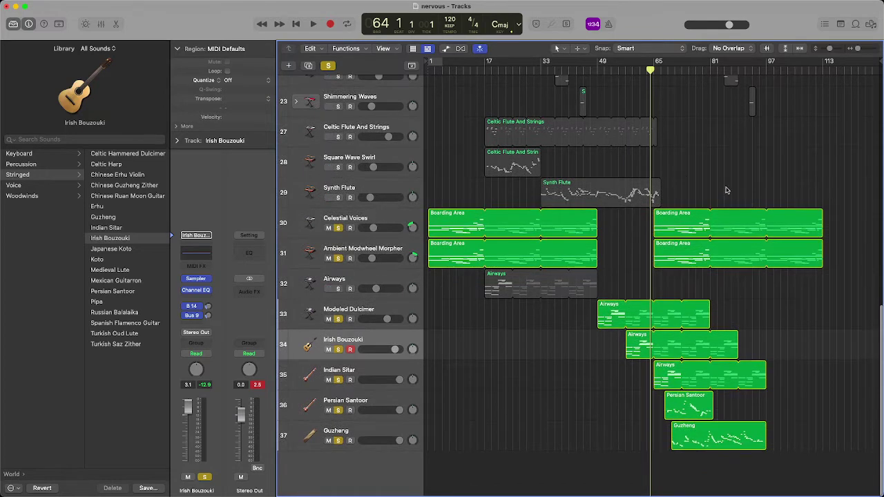
{"action": "scroll", "coordinate": [725, 201], "scroll_direction": "down", "scroll_amount": 2}
{"action": "left_click_drag", "start_coordinate": [650, 69], "coordinate": [654, 69]}
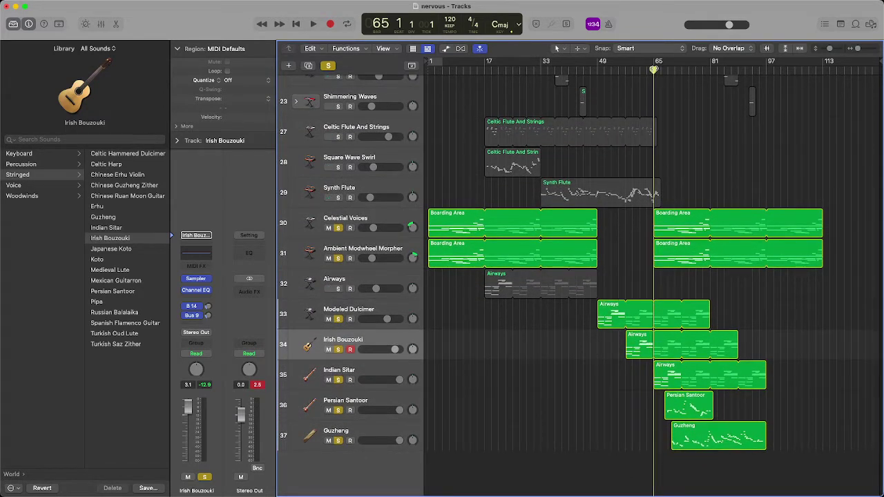
{"action": "scroll", "coordinate": [731, 352], "scroll_direction": "down", "scroll_amount": 2}
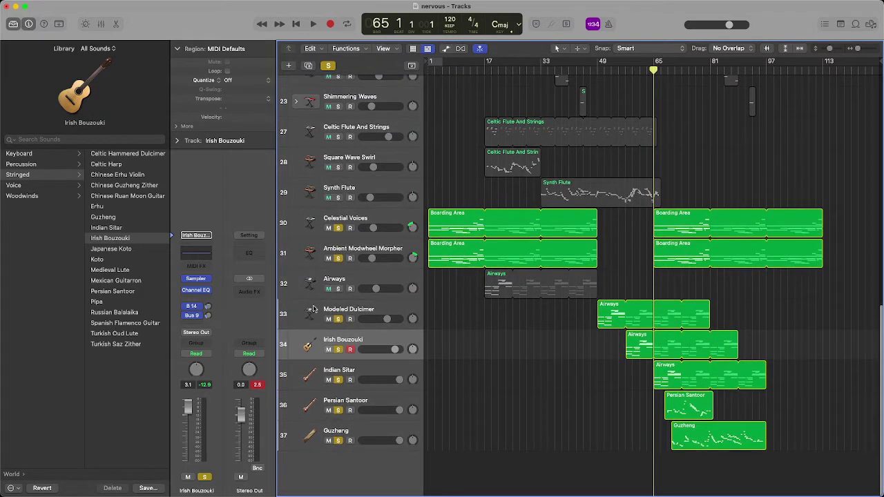
Add the Airways track to the solo and look over the muted pads, plucks and risers above it
{"action": "left_click", "coordinate": [338, 289]}
{"action": "scroll", "coordinate": [600, 357], "scroll_direction": "up", "scroll_amount": 10}
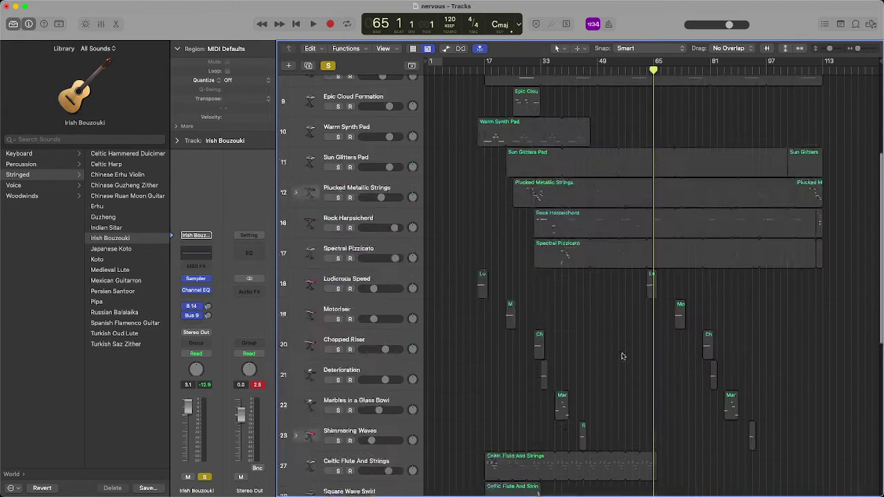
{"action": "scroll", "coordinate": [695, 172], "scroll_direction": "down", "scroll_amount": 8}
{"action": "scroll", "coordinate": [694, 172], "scroll_direction": "up", "scroll_amount": 3}
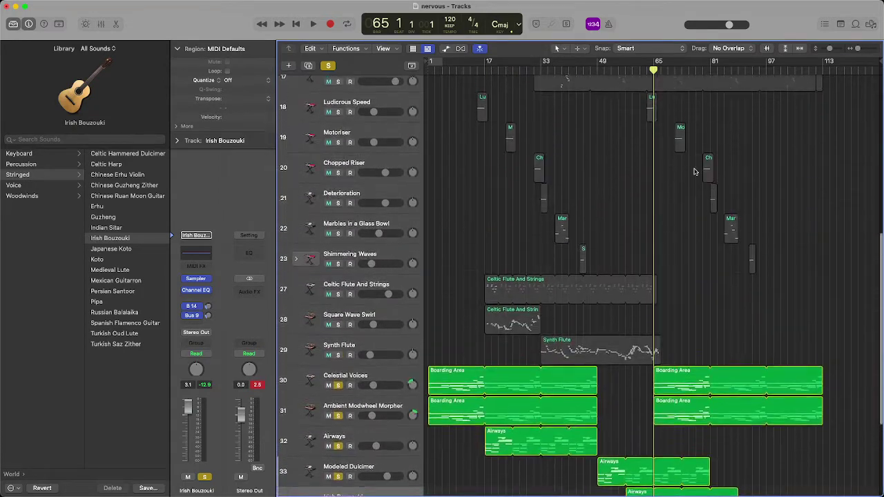
{"action": "scroll", "coordinate": [629, 207], "scroll_direction": "down", "scroll_amount": 5}
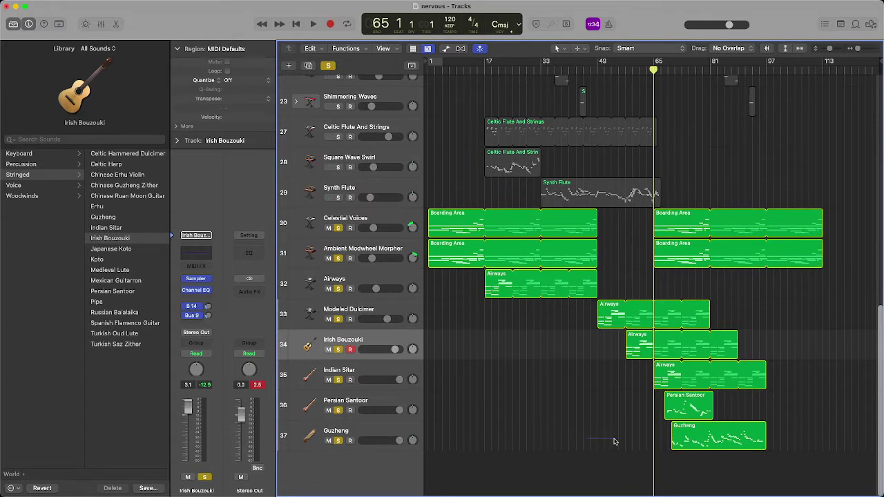
Select the Guzheng region, open it in the Piano Roll and play the soloed tracks from bar 65
{"action": "left_click_drag", "start_coordinate": [613, 439], "coordinate": [769, 440]}
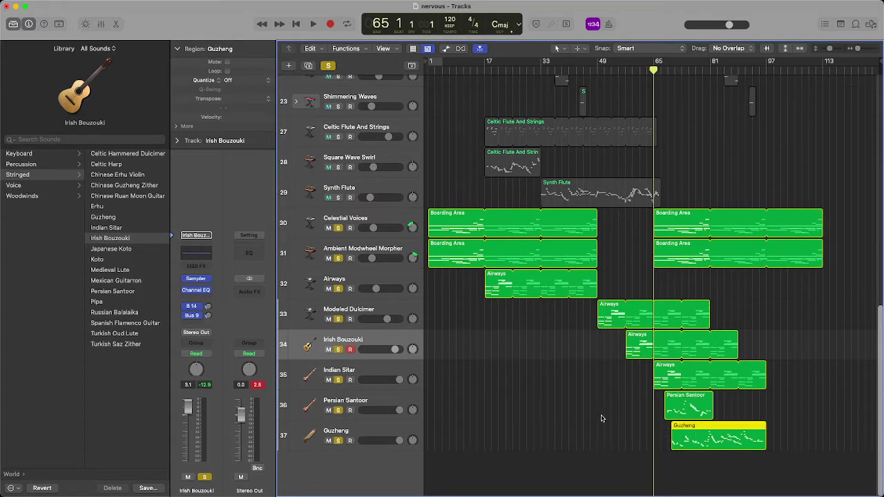
{"action": "double_click", "coordinate": [711, 442]}
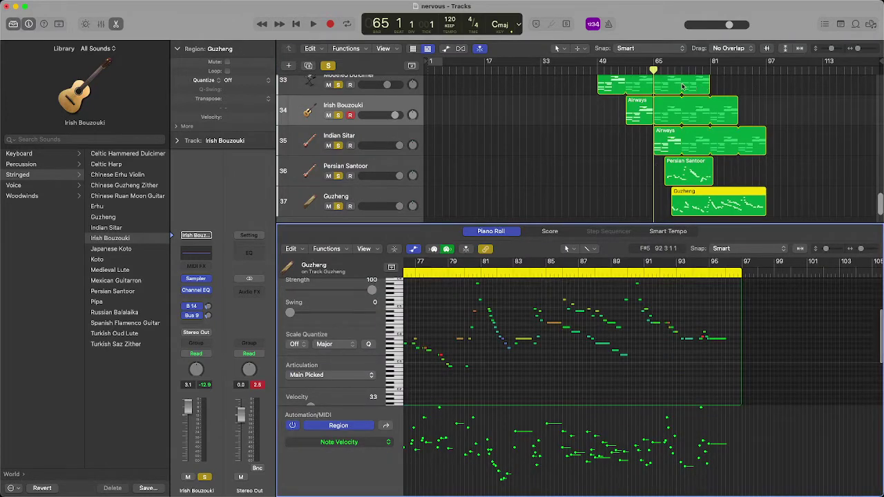
{"action": "key", "text": "space"}
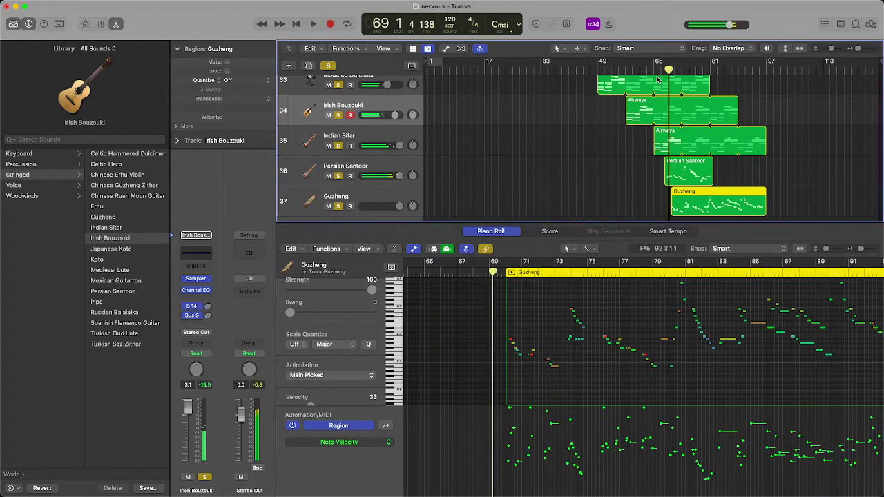
{"action": "key", "text": "space"}
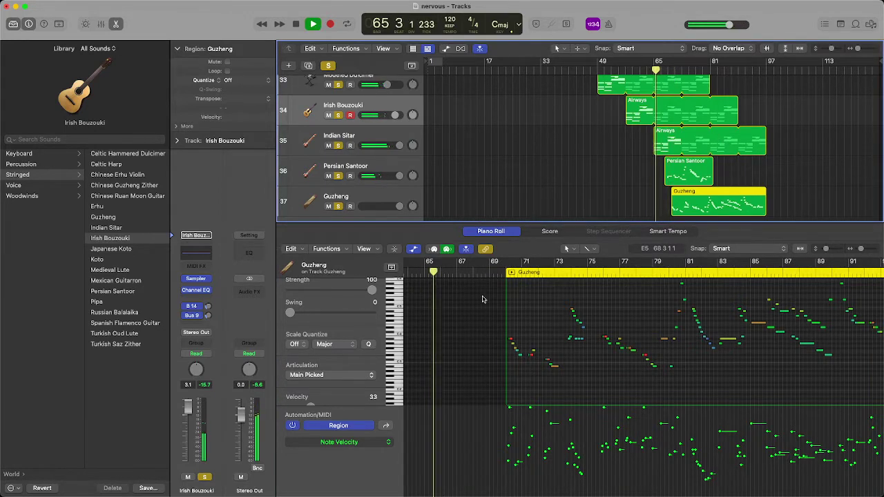
Clear the region selection and move the playhead to bar 54
{"action": "left_click_drag", "start_coordinate": [658, 204], "coordinate": [615, 198]}
{"action": "left_click", "coordinate": [792, 195]}
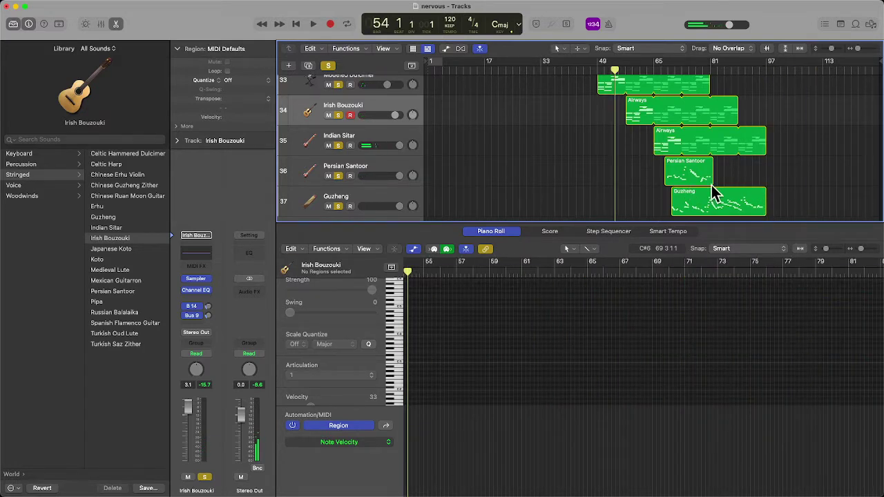
{"action": "left_click_drag", "start_coordinate": [797, 185], "coordinate": [656, 209]}
{"action": "left_click", "coordinate": [650, 205]}
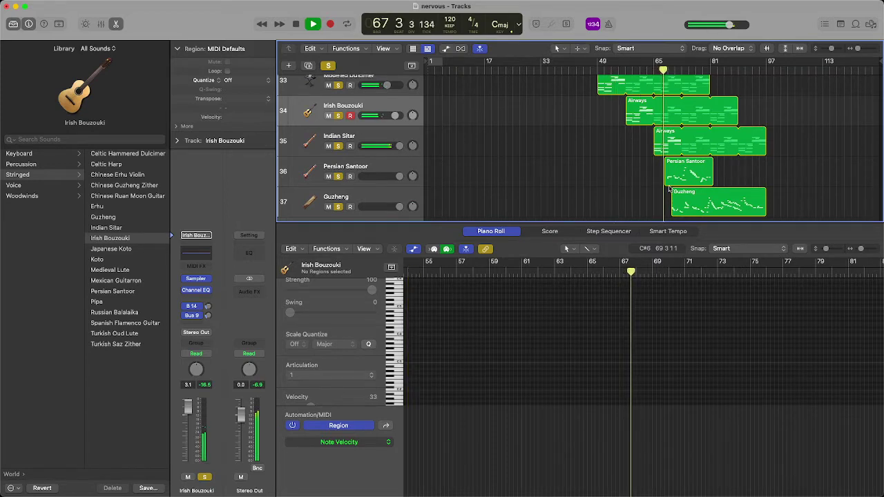
Examine the Persian Santoor and Guzheng regions in the Piano Roll during playback, and close the editor at the upper tracks
{"action": "left_click", "coordinate": [687, 179]}
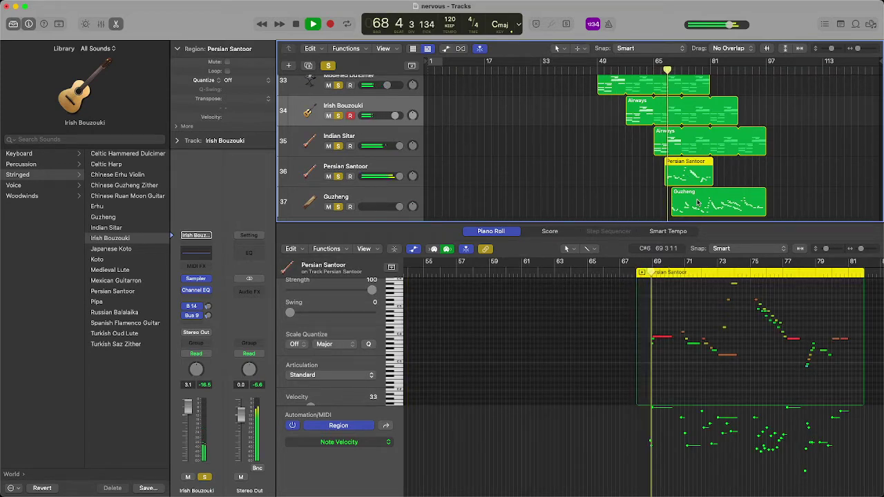
{"action": "left_click", "coordinate": [687, 201]}
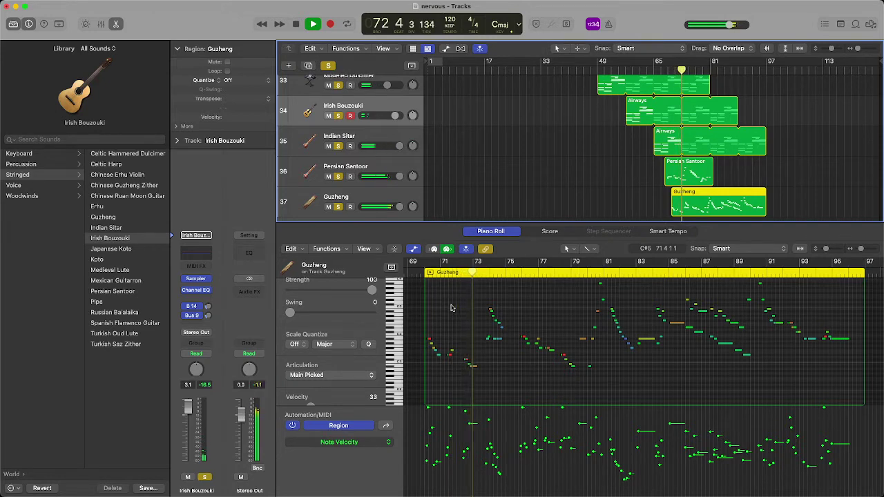
{"action": "scroll", "coordinate": [563, 207], "scroll_direction": "up", "scroll_amount": 20}
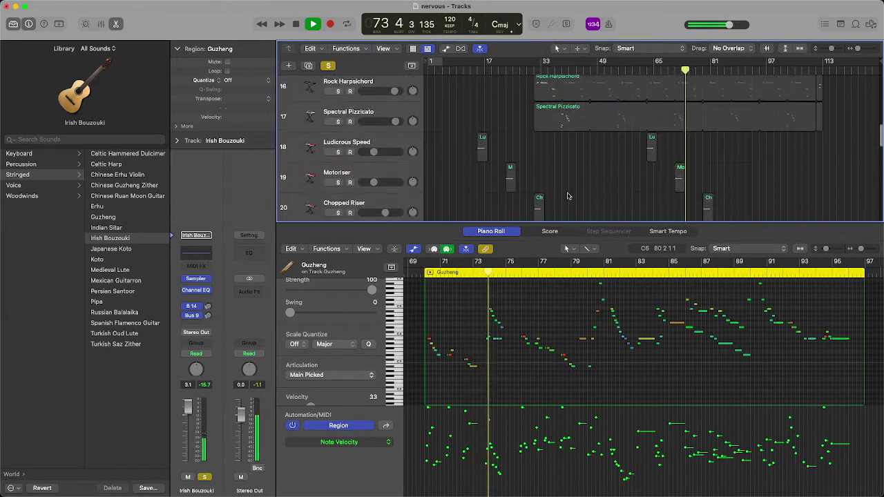
{"action": "scroll", "coordinate": [683, 172], "scroll_direction": "down", "scroll_amount": 5}
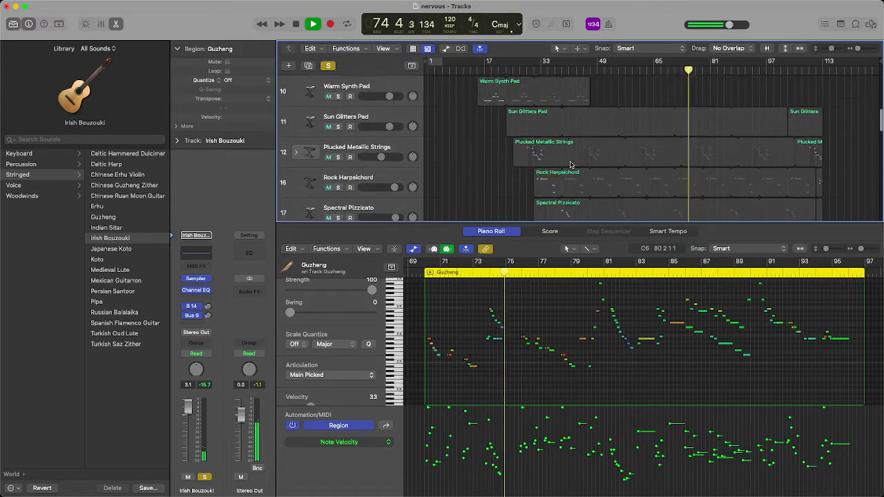
{"action": "left_click", "coordinate": [116, 25]}
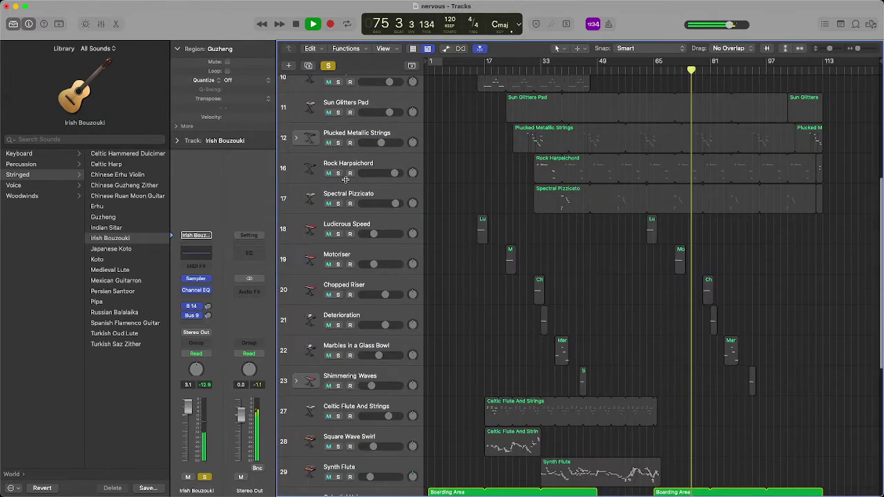
Add the Plucked Metallic Strings, Rock Harpsichord and Spectral Pizzicato tracks to the solo during playback
{"action": "left_click", "coordinate": [338, 142]}
{"action": "left_click", "coordinate": [338, 173]}
{"action": "left_click", "coordinate": [338, 203]}
{"action": "scroll", "coordinate": [426, 199], "scroll_direction": "up", "scroll_amount": 6}
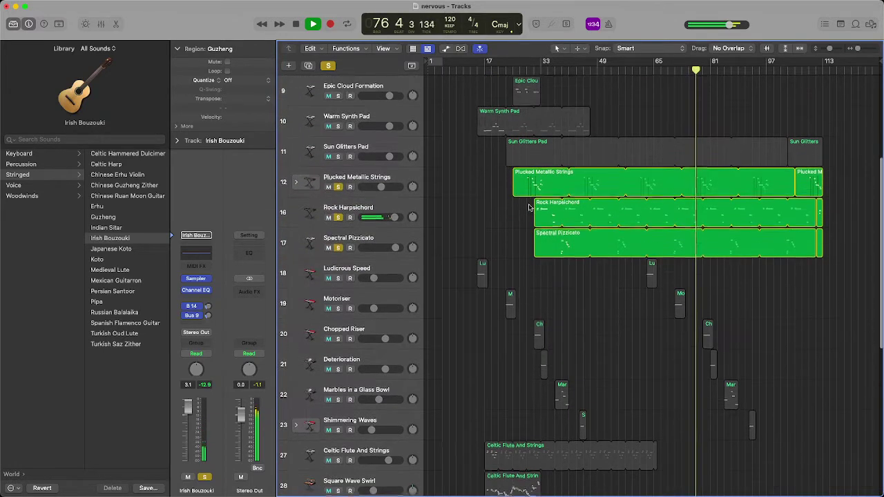
Add the Drifting In Hyperspace, Digital Errors, Chinese Guzheng Zither and Chinese Ruan Moon Guitar tracks to the solo
{"action": "left_click", "coordinate": [337, 176]}
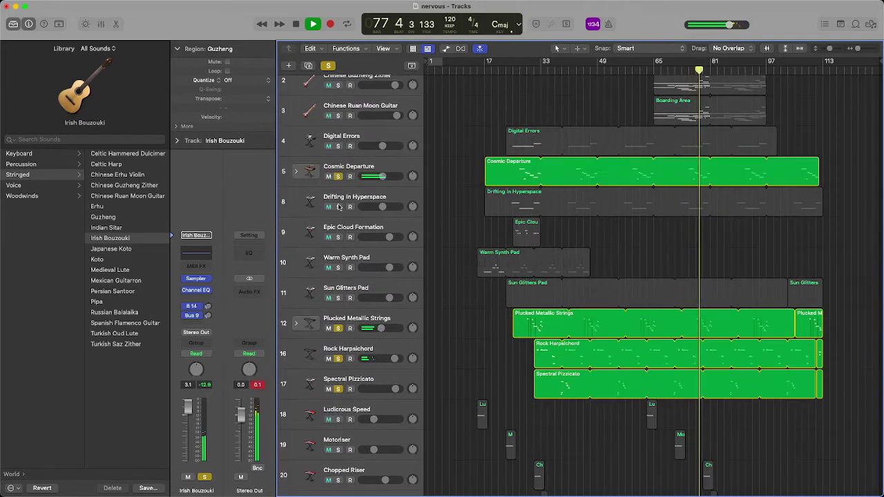
{"action": "left_click", "coordinate": [338, 206]}
{"action": "left_click", "coordinate": [338, 146]}
{"action": "left_click", "coordinate": [337, 177]}
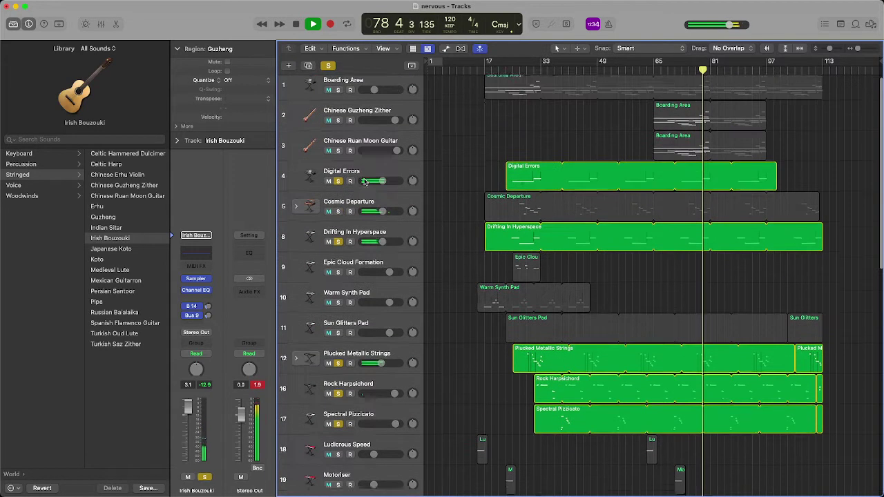
{"action": "scroll", "coordinate": [362, 169], "scroll_direction": "up", "scroll_amount": 2}
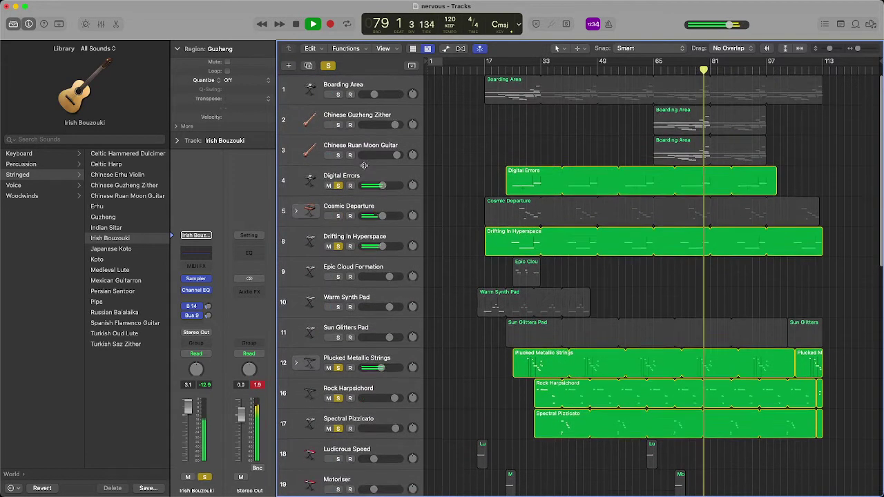
{"action": "left_click", "coordinate": [337, 125]}
{"action": "left_click", "coordinate": [338, 155]}
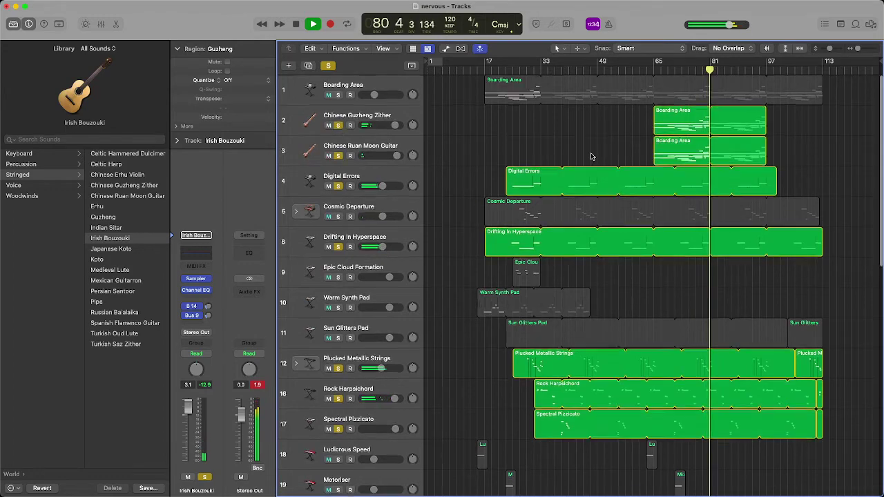
Stop playback and return the playhead to bar 1 with no region selected
{"action": "scroll", "coordinate": [656, 157], "scroll_direction": "down", "scroll_amount": 5}
{"action": "key", "text": "space"}
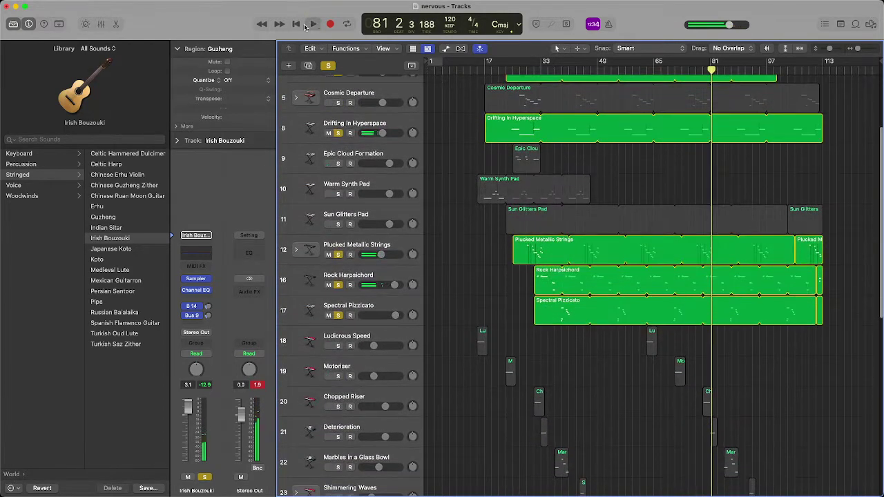
{"action": "left_click", "coordinate": [306, 26]}
{"action": "double_click", "coordinate": [300, 26]}
{"action": "left_click", "coordinate": [681, 197]}
{"action": "scroll", "coordinate": [618, 187], "scroll_direction": "down", "scroll_amount": 12}
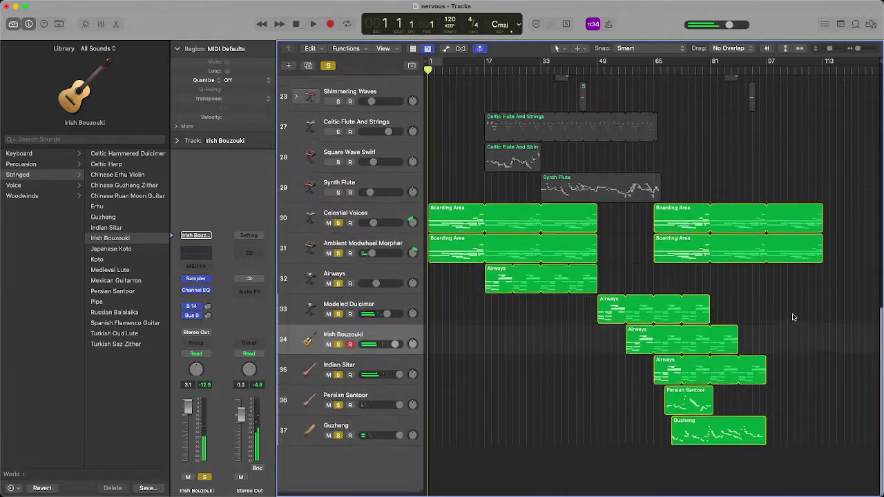
Look over the soloed Boarding Area, Airways, Persian Santoor and Guzheng regions on tracks 30 to 37
{"action": "scroll", "coordinate": [793, 318], "scroll_direction": "up", "scroll_amount": 1}
{"action": "left_click_drag", "start_coordinate": [794, 336], "coordinate": [594, 406]}
{"action": "left_click", "coordinate": [571, 394]}
{"action": "left_click_drag", "start_coordinate": [836, 426], "coordinate": [532, 223]}
{"action": "left_click", "coordinate": [591, 315]}
{"action": "left_click", "coordinate": [627, 227]}
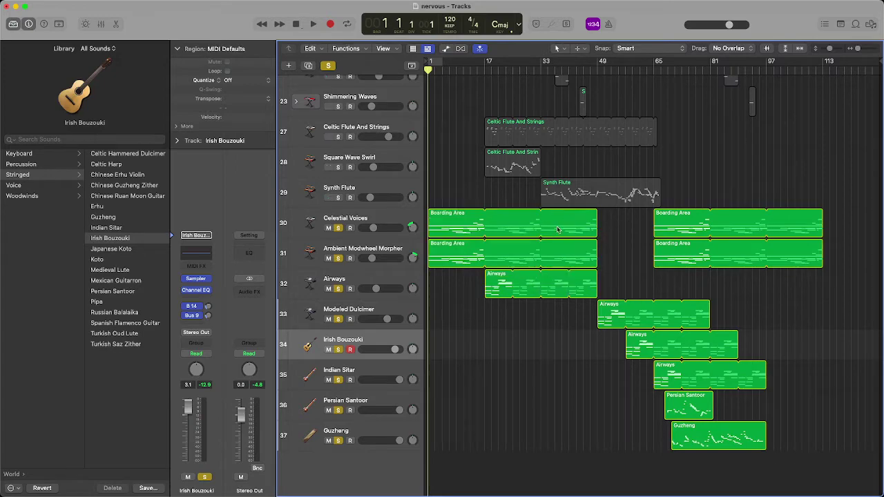
Turn off the solo on all tracks and look over the full arrangement down to the Guzheng track
{"action": "scroll", "coordinate": [554, 227], "scroll_direction": "up", "scroll_amount": 10}
{"action": "scroll", "coordinate": [551, 225], "scroll_direction": "up", "scroll_amount": 2}
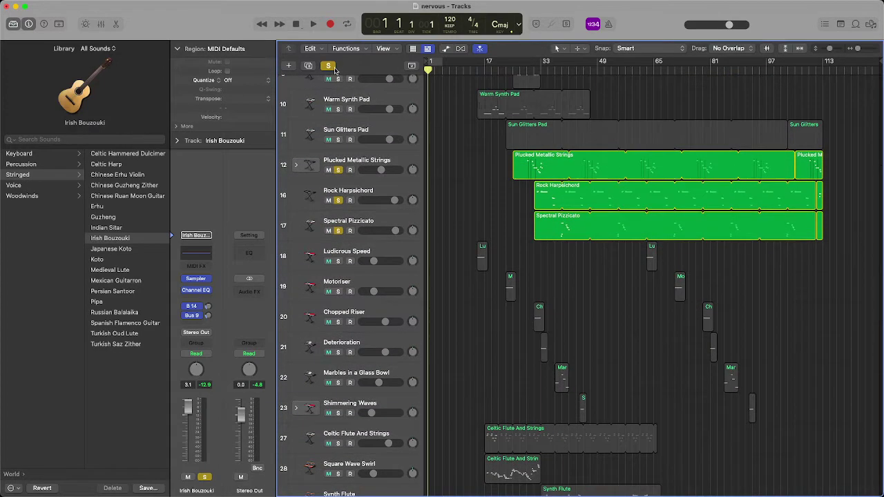
{"action": "left_click", "coordinate": [329, 67]}
{"action": "scroll", "coordinate": [462, 179], "scroll_direction": "down", "scroll_amount": 8}
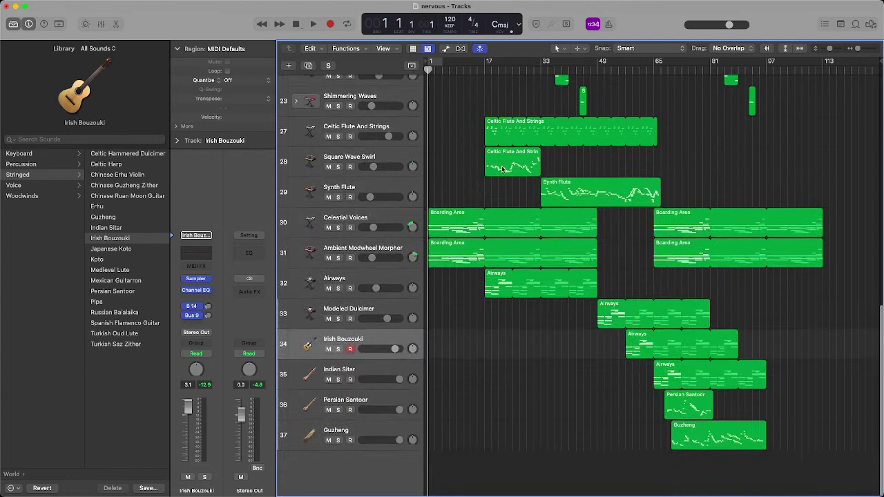
{"action": "scroll", "coordinate": [502, 168], "scroll_direction": "up", "scroll_amount": 3}
{"action": "scroll", "coordinate": [489, 148], "scroll_direction": "down", "scroll_amount": 3}
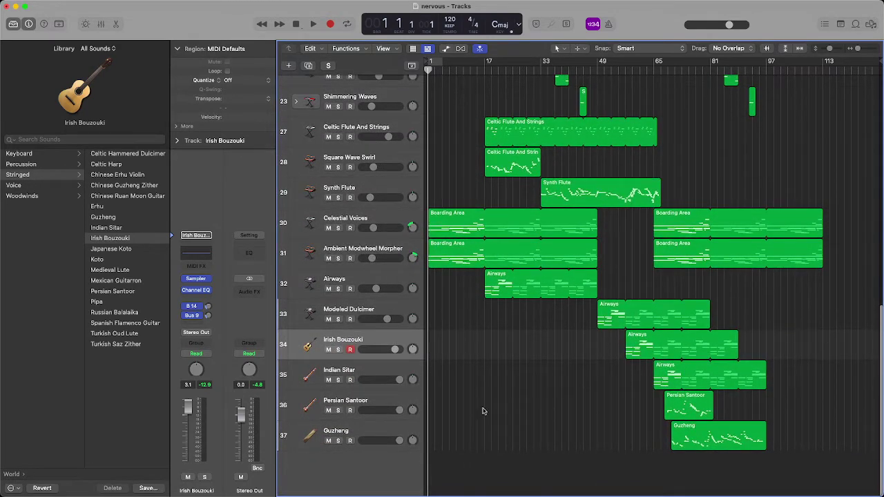
Look over the layered flute, Boarding Area and Airways regions and the riser tracks above them
{"action": "left_click_drag", "start_coordinate": [848, 351], "coordinate": [430, 181]}
{"action": "left_click", "coordinate": [807, 434]}
{"action": "left_click_drag", "start_coordinate": [814, 413], "coordinate": [587, 427]}
{"action": "left_click_drag", "start_coordinate": [615, 406], "coordinate": [791, 433]}
{"action": "scroll", "coordinate": [686, 347], "scroll_direction": "up", "scroll_amount": 5}
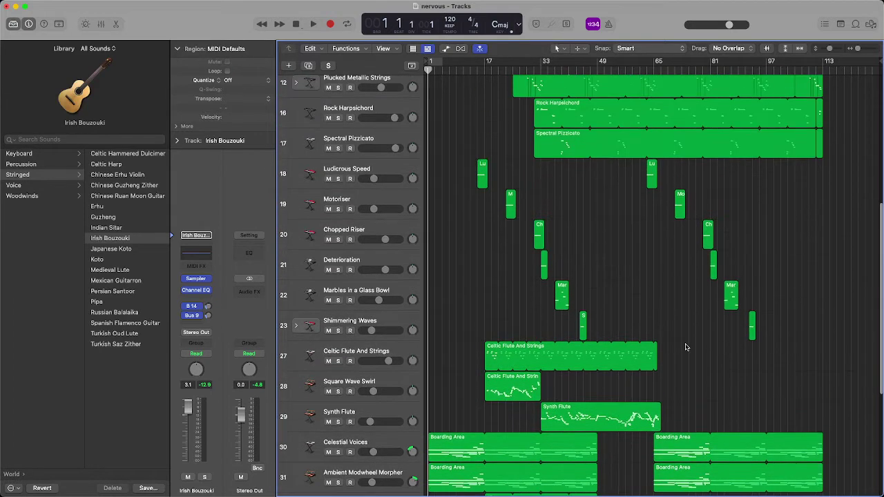
Open the Synth Flute region in the Piano Roll and play the project from bar 30
{"action": "left_click", "coordinate": [529, 69]}
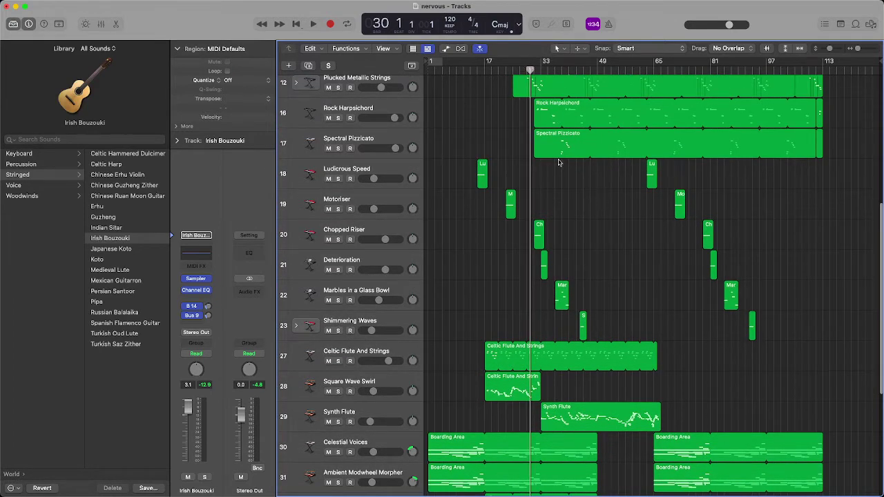
{"action": "scroll", "coordinate": [591, 279], "scroll_direction": "down", "scroll_amount": 3}
{"action": "left_click", "coordinate": [599, 319]}
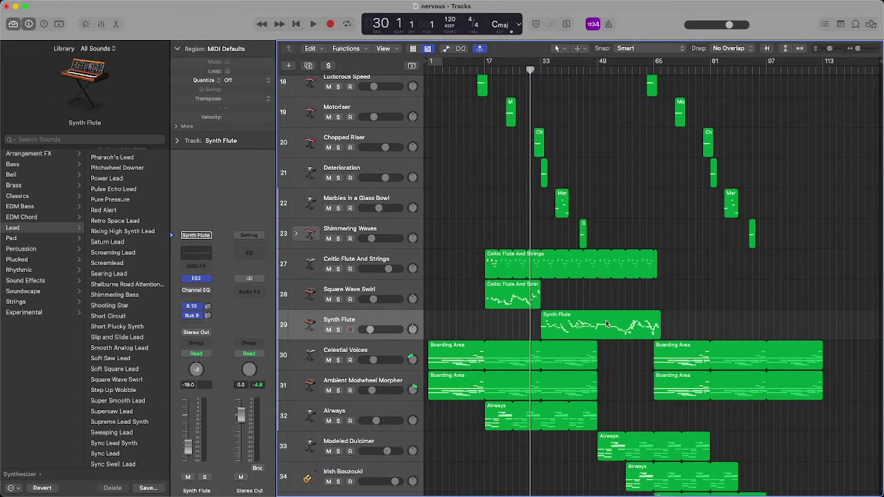
{"action": "double_click", "coordinate": [555, 324]}
{"action": "key", "text": "space"}
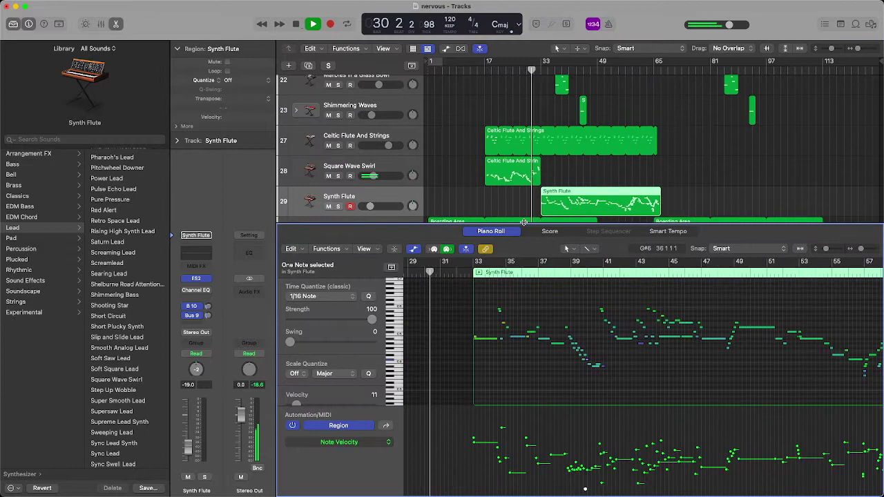
Examine the Synth Flute melody notes in the Piano Roll while the full mix plays
{"action": "scroll", "coordinate": [552, 318], "scroll_direction": "right", "scroll_amount": 2}
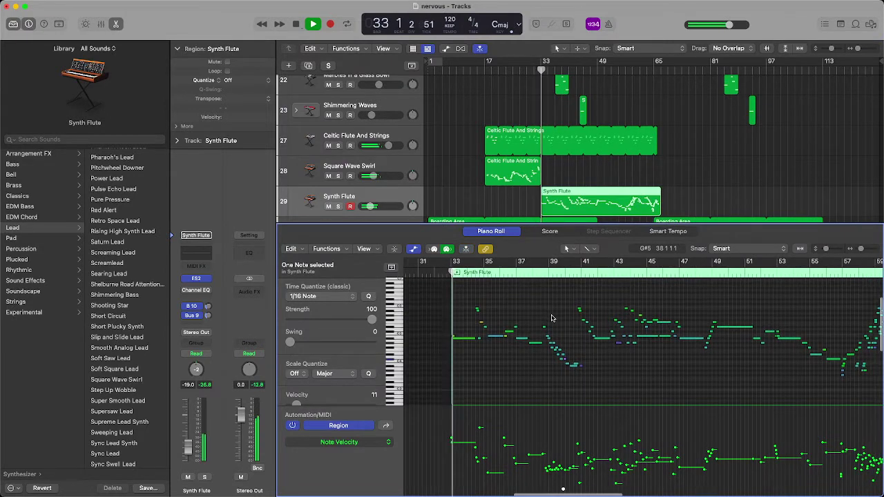
{"action": "scroll", "coordinate": [514, 203], "scroll_direction": "down", "scroll_amount": 2}
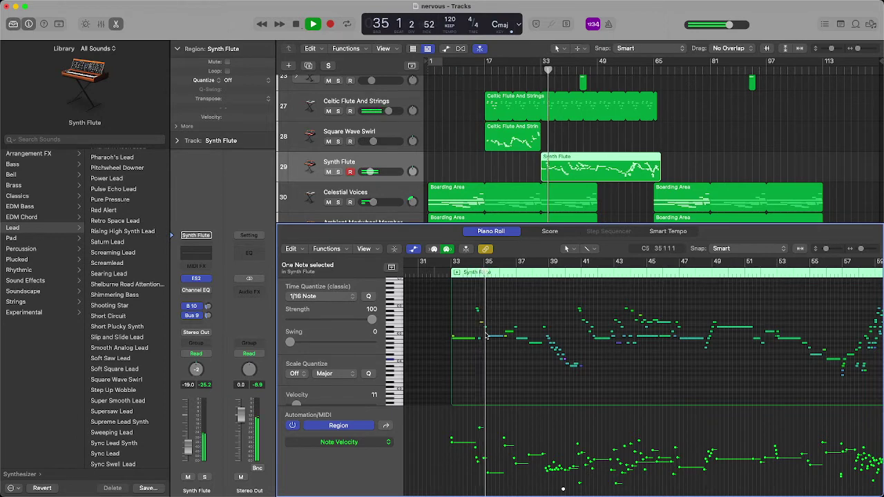
{"action": "scroll", "coordinate": [493, 337], "scroll_direction": "right", "scroll_amount": 2}
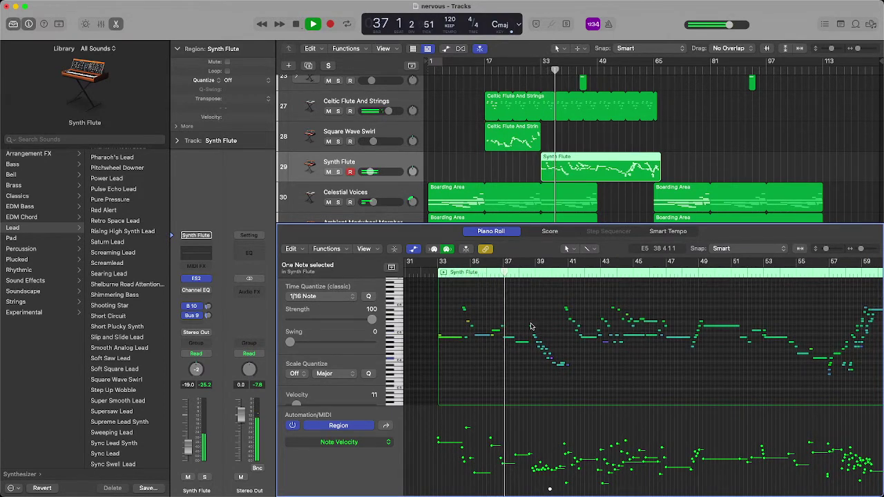
{"action": "scroll", "coordinate": [530, 325], "scroll_direction": "right", "scroll_amount": 3}
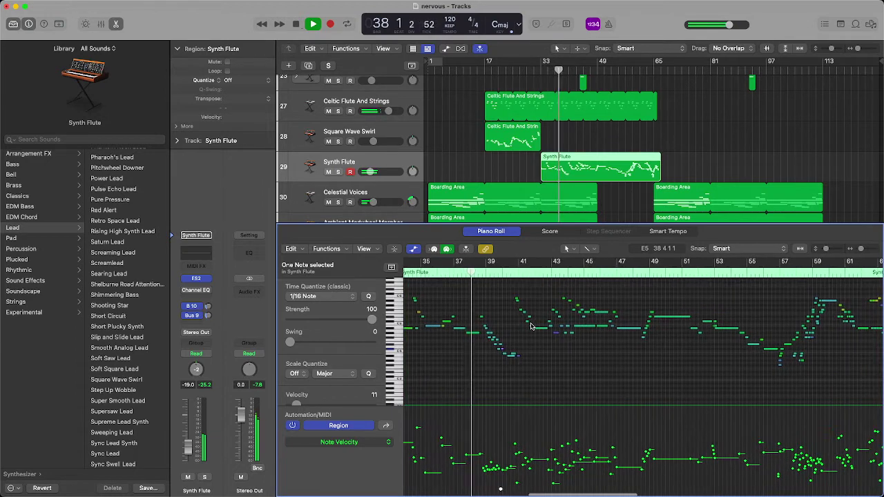
{"action": "scroll", "coordinate": [531, 325], "scroll_direction": "right", "scroll_amount": 2}
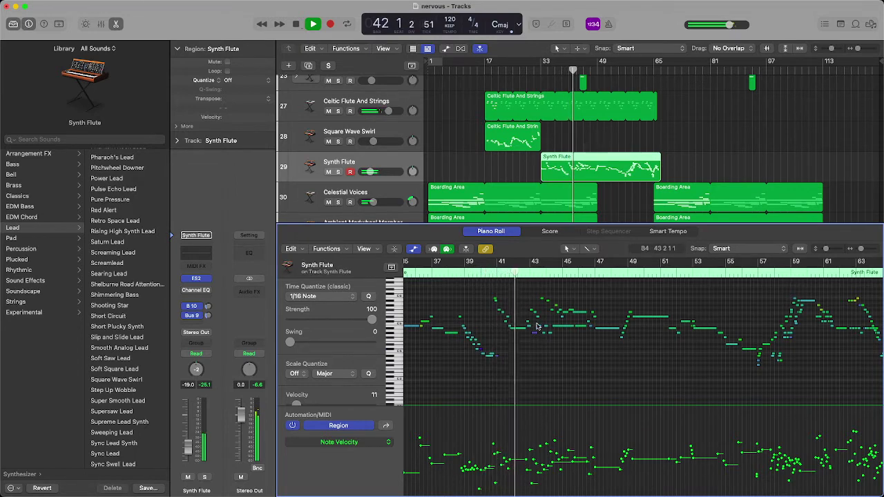
{"action": "scroll", "coordinate": [537, 326], "scroll_direction": "right", "scroll_amount": 2}
Close the Piano Roll, stop playback and return the playhead to bar 1
{"action": "scroll", "coordinate": [648, 179], "scroll_direction": "up", "scroll_amount": 15}
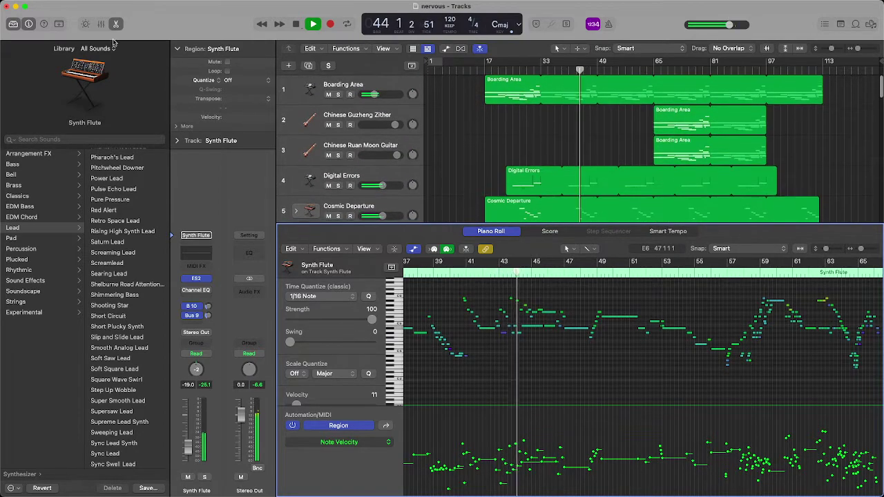
{"action": "key", "text": "e"}
{"action": "left_click", "coordinate": [297, 24]}
{"action": "scroll", "coordinate": [614, 191], "scroll_direction": "down", "scroll_amount": 6}
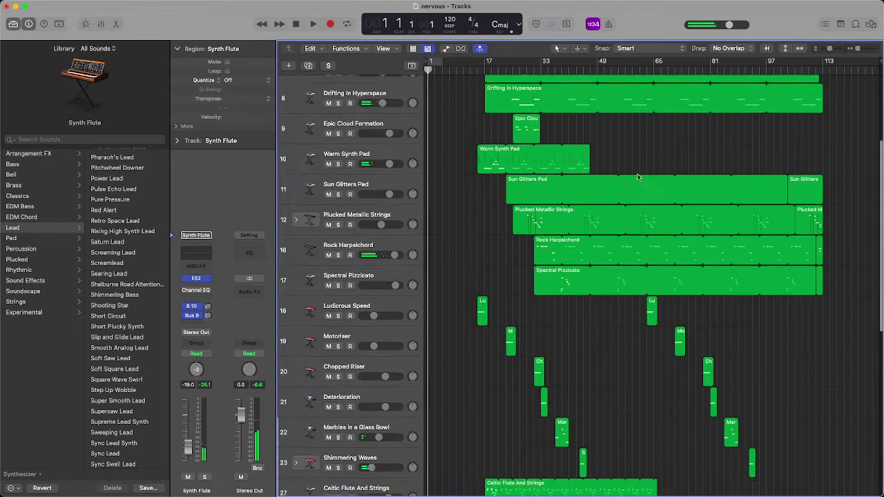
Select the riser and effect regions on tracks 18 to 23 to show them, and clear the selection
{"action": "left_click_drag", "start_coordinate": [457, 175], "coordinate": [833, 355]}
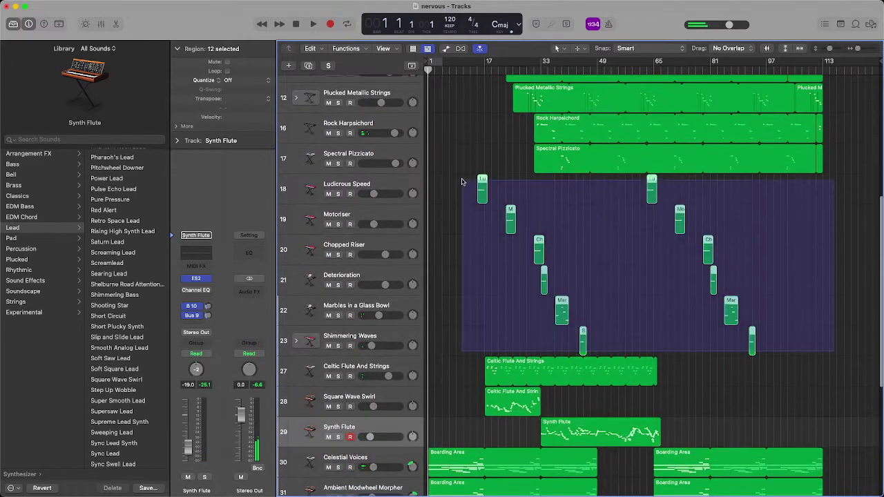
{"action": "mouse_move", "coordinate": [457, 177]}
{"action": "left_mouse_down"}
{"action": "mouse_move", "coordinate": [827, 340]}
{"action": "mouse_move", "coordinate": [602, 264]}
{"action": "mouse_move", "coordinate": [471, 182]}
{"action": "left_mouse_up"}
{"action": "left_click", "coordinate": [471, 183]}
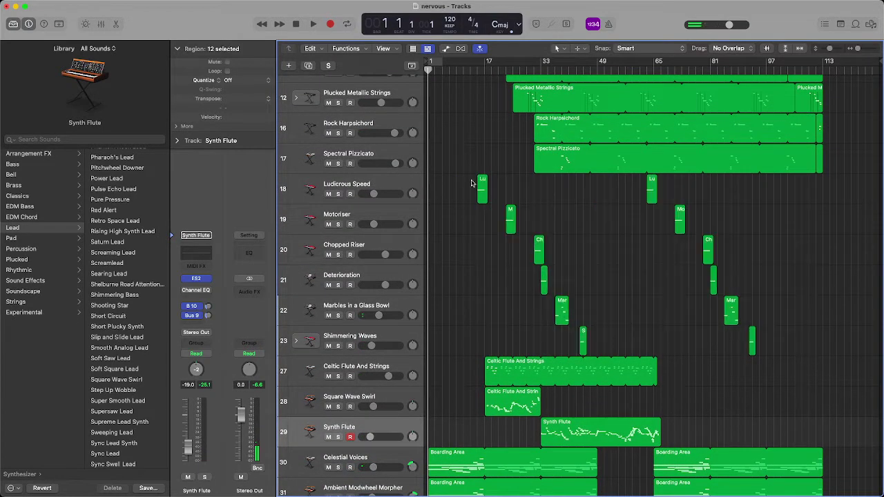
Close the nervous project and open nevous copy.flp from the dilema SC folder in FL Studio
{"action": "left_click", "coordinate": [5, 7]}
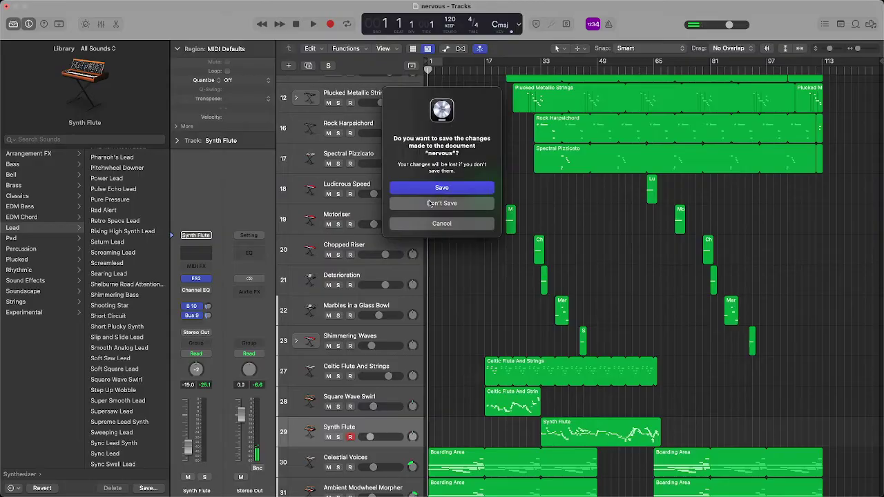
{"action": "key", "text": "Return"}
{"action": "scroll", "coordinate": [573, 297], "scroll_direction": "up", "scroll_amount": 2}
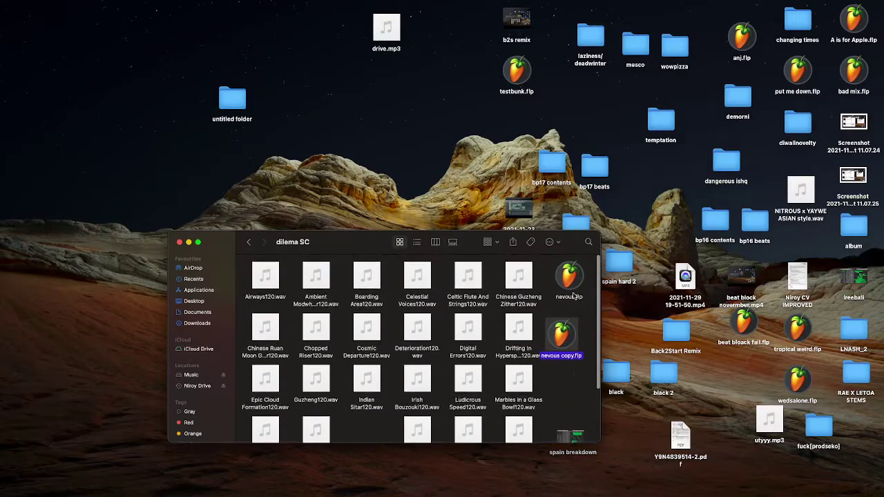
{"action": "double_click", "coordinate": [560, 341]}
Look through the WAV stems and project files in the dilema SC folder while FL Studio loads
{"action": "scroll", "coordinate": [563, 332], "scroll_direction": "down", "scroll_amount": 3}
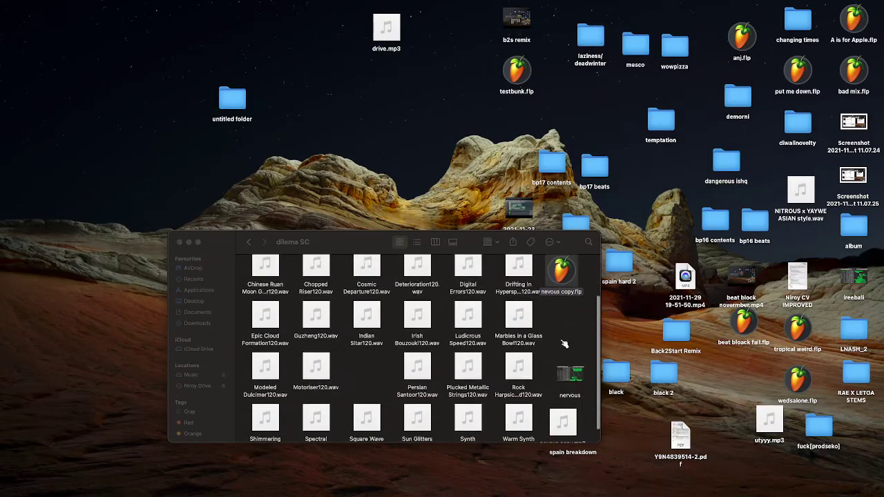
{"action": "scroll", "coordinate": [573, 304], "scroll_direction": "up", "scroll_amount": 3}
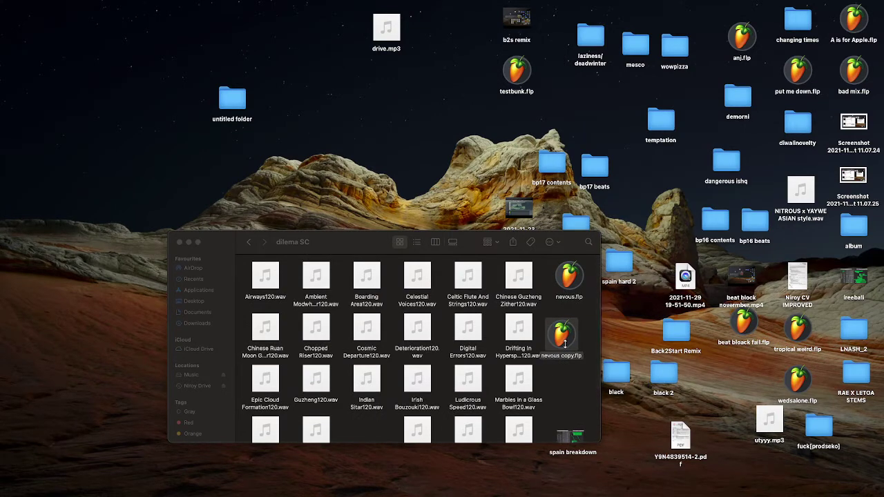
{"action": "scroll", "coordinate": [564, 343], "scroll_direction": "down", "scroll_amount": 3}
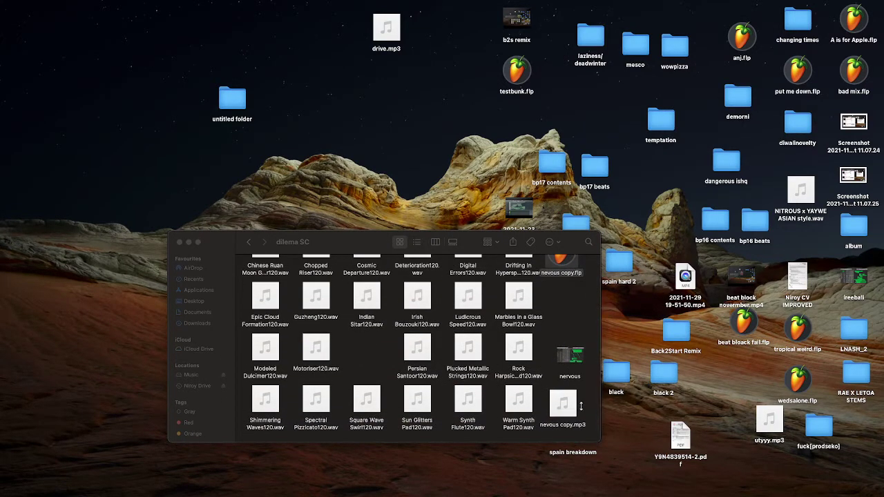
{"action": "scroll", "coordinate": [573, 359], "scroll_direction": "up", "scroll_amount": 2}
{"action": "scroll", "coordinate": [567, 387], "scroll_direction": "down", "scroll_amount": 2}
{"action": "mouse_move", "coordinate": [563, 402]}
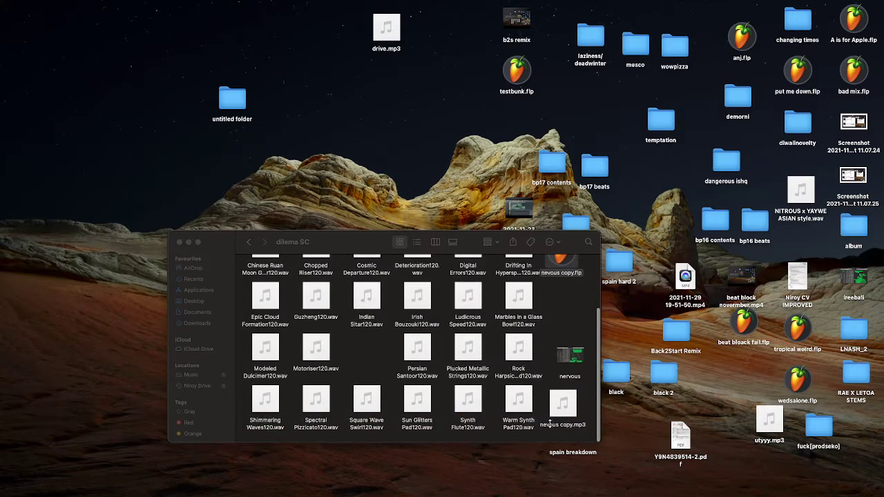
{"action": "scroll", "coordinate": [561, 423], "scroll_direction": "up", "scroll_amount": 3}
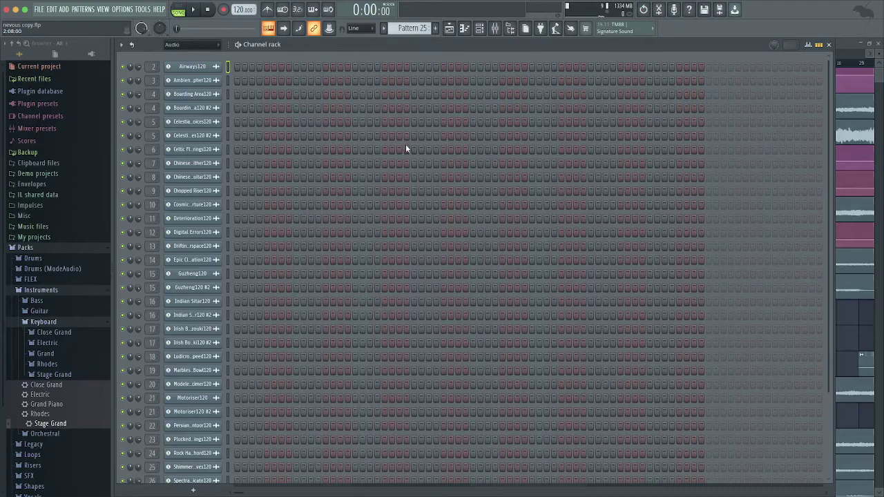
Open the Playlist and look over the imported stem tracks and the pattern clips on tracks 39 and 40
{"action": "left_click", "coordinate": [448, 29]}
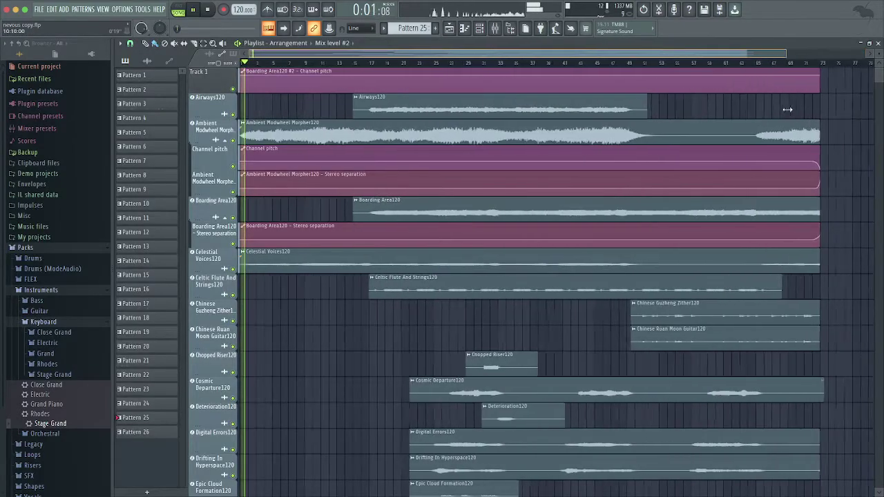
{"action": "scroll", "coordinate": [438, 178], "scroll_direction": "down", "scroll_amount": 5}
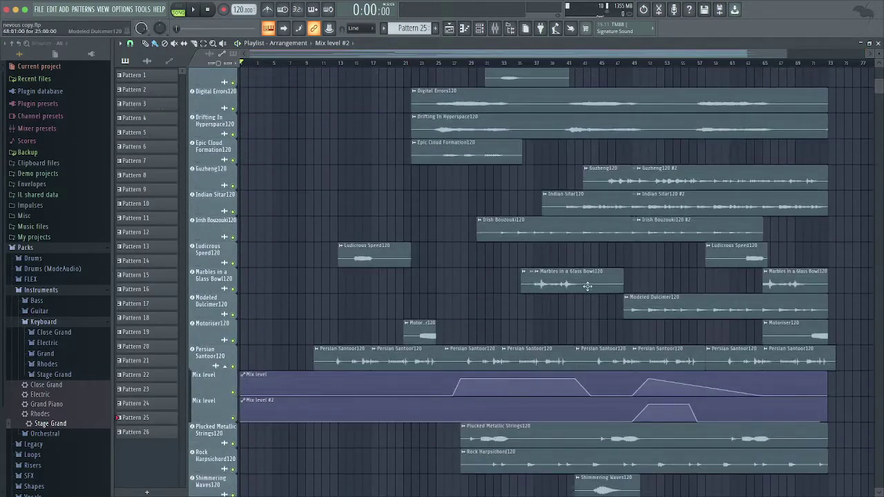
{"action": "scroll", "coordinate": [415, 299], "scroll_direction": "down", "scroll_amount": 5}
{"action": "scroll", "coordinate": [509, 213], "scroll_direction": "up", "scroll_amount": 8}
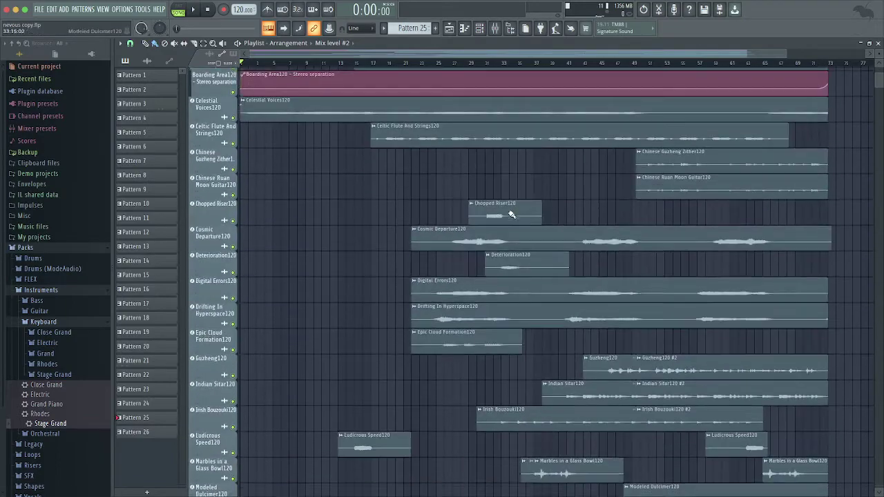
{"action": "scroll", "coordinate": [511, 215], "scroll_direction": "down", "scroll_amount": 15}
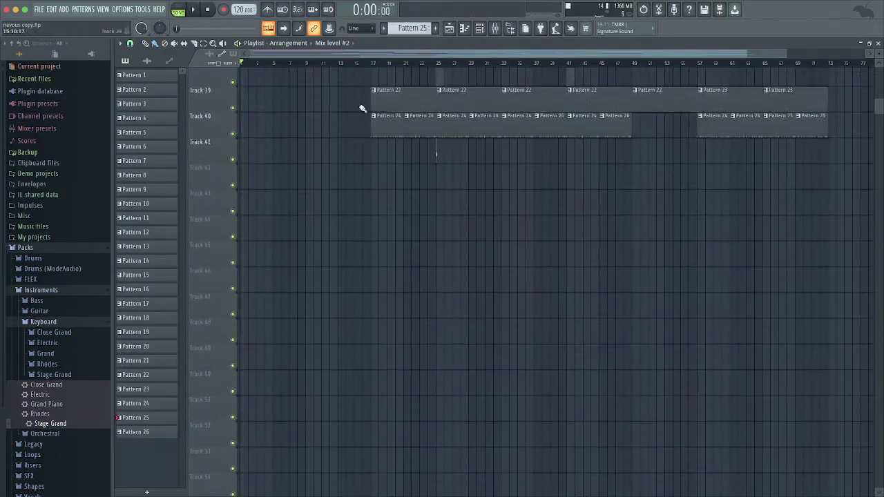
Look through the Playlist again, from the imported stem tracks down to the pattern clips on tracks 38 to 41
{"action": "scroll", "coordinate": [216, 211], "scroll_direction": "up", "scroll_amount": 2}
{"action": "scroll", "coordinate": [319, 173], "scroll_direction": "up", "scroll_amount": 6}
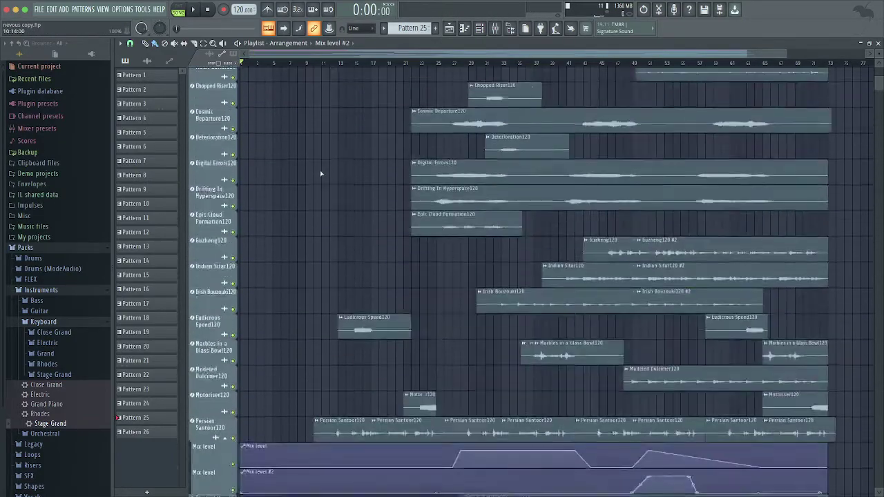
{"action": "scroll", "coordinate": [317, 173], "scroll_direction": "down", "scroll_amount": 6}
{"action": "scroll", "coordinate": [344, 145], "scroll_direction": "up", "scroll_amount": 10}
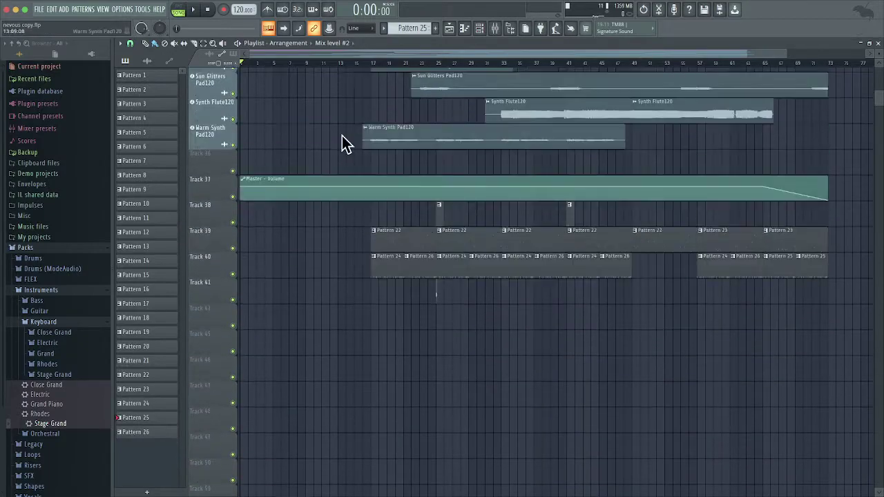
{"action": "scroll", "coordinate": [476, 119], "scroll_direction": "down", "scroll_amount": 3}
{"action": "scroll", "coordinate": [470, 116], "scroll_direction": "down", "scroll_amount": 10}
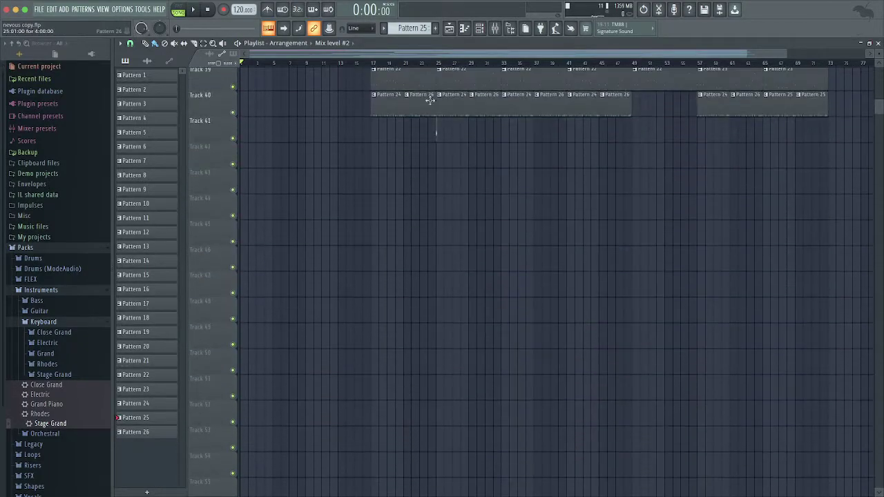
{"action": "scroll", "coordinate": [400, 76], "scroll_direction": "up", "scroll_amount": 4}
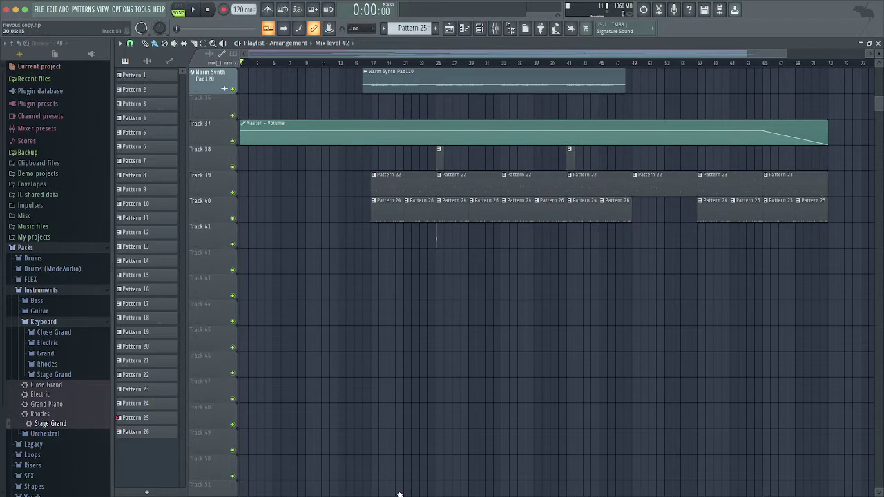
Switch to the [THE] dilemma page on SoundCloud in the browser, play the track from about 0:33, and pause it
{"action": "left_click", "coordinate": [369, 481]}
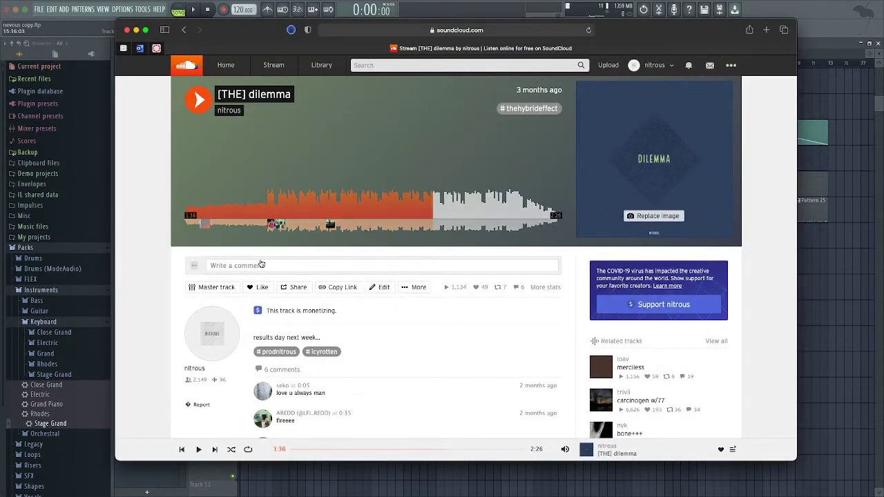
{"action": "left_click", "coordinate": [265, 207]}
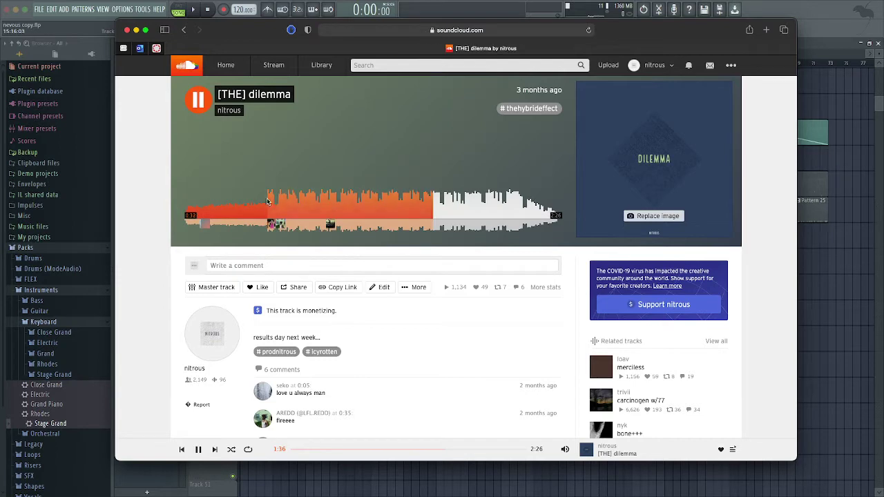
{"action": "left_click", "coordinate": [199, 101]}
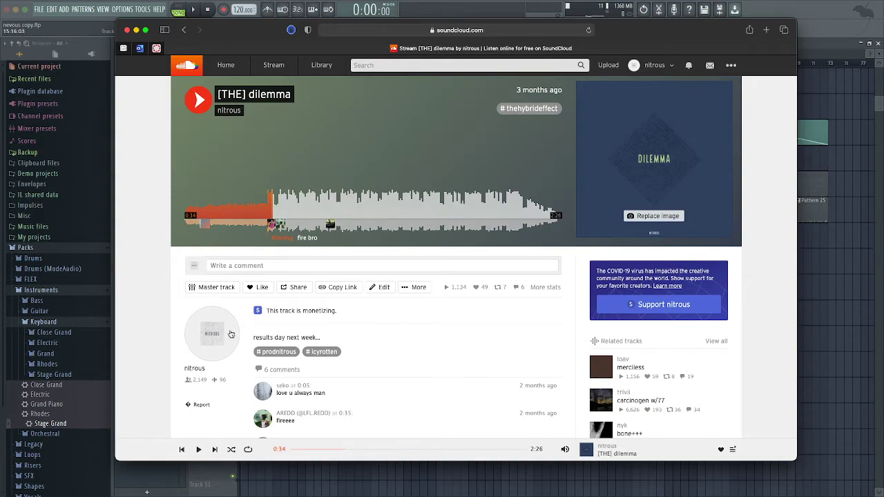
Open the artist's profile from the track page, find [THE] absence in the track list, and open its page
{"action": "left_click", "coordinate": [229, 109]}
{"action": "scroll", "coordinate": [332, 290], "scroll_direction": "down", "scroll_amount": 8}
{"action": "scroll", "coordinate": [331, 290], "scroll_direction": "down", "scroll_amount": 15}
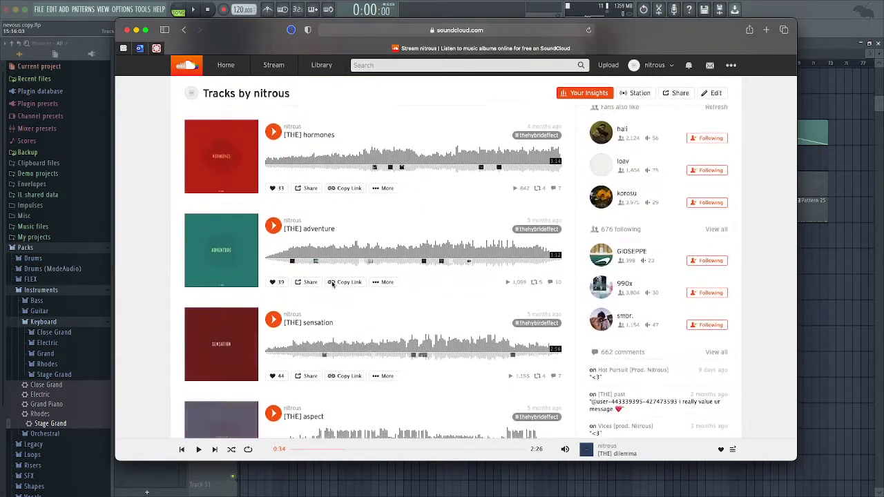
{"action": "scroll", "coordinate": [320, 275], "scroll_direction": "down", "scroll_amount": 6}
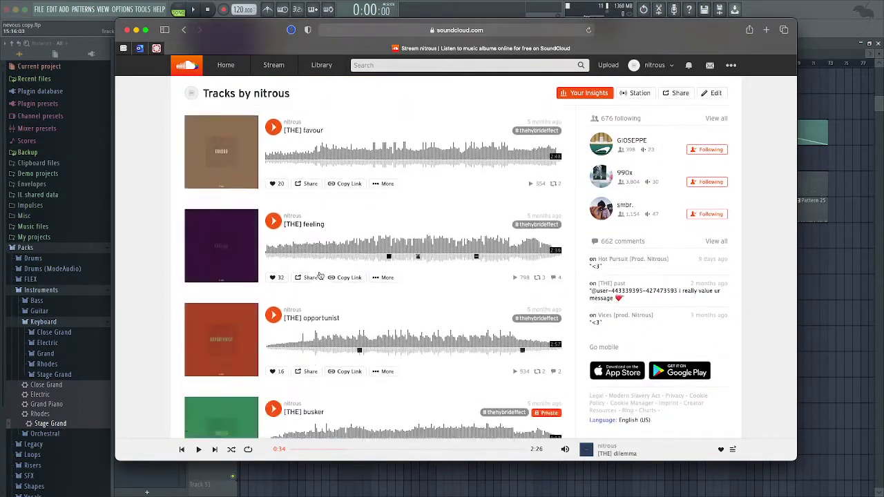
{"action": "left_click", "coordinate": [226, 237]}
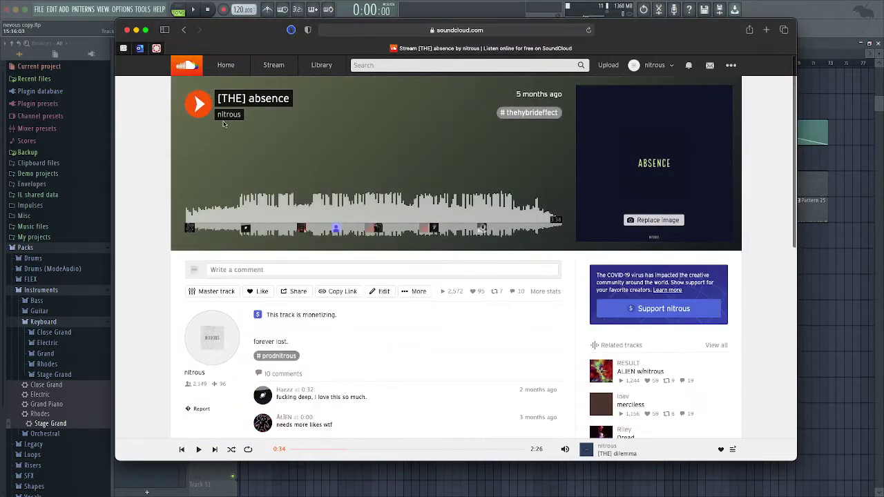
Play [THE] absence from about 0:33 and pause it
{"action": "left_click", "coordinate": [239, 209]}
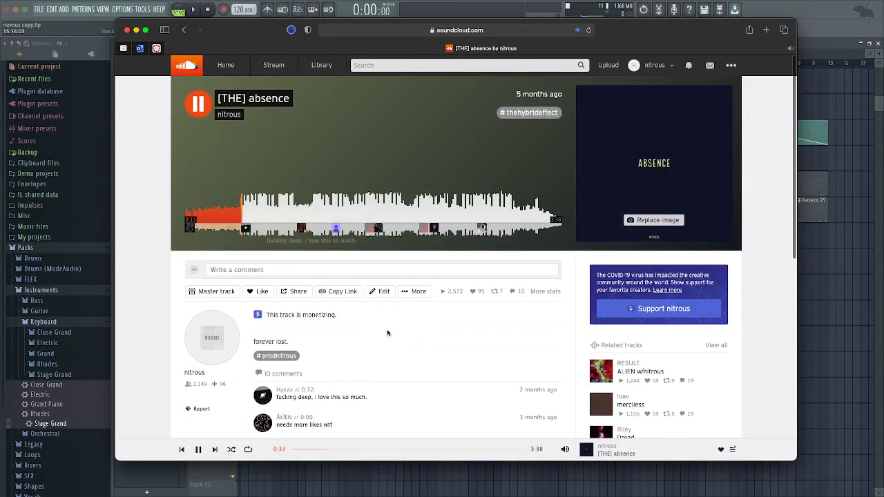
{"action": "scroll", "coordinate": [357, 310], "scroll_direction": "down", "scroll_amount": 3}
{"action": "scroll", "coordinate": [357, 310], "scroll_direction": "up", "scroll_amount": 3}
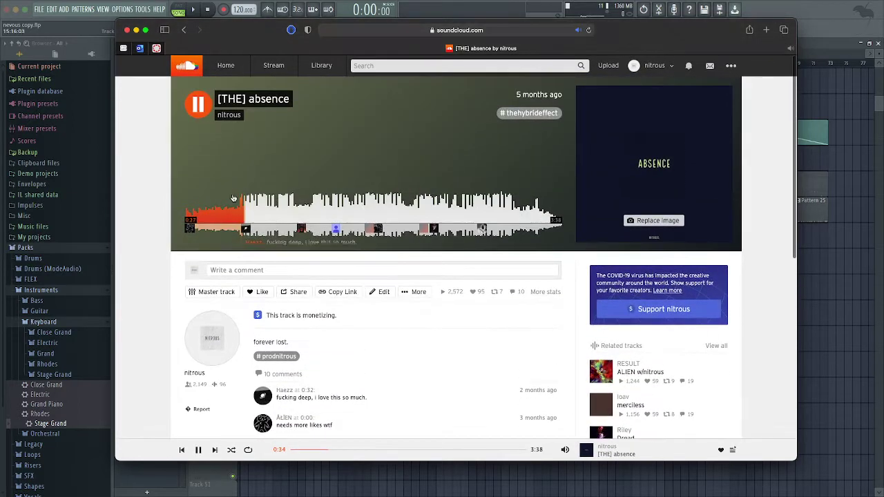
{"action": "left_click", "coordinate": [199, 105]}
Switch back to FL Studio and delete the stray Mix level #2 clip on track 44 of the Playlist
{"action": "left_click", "coordinate": [813, 305]}
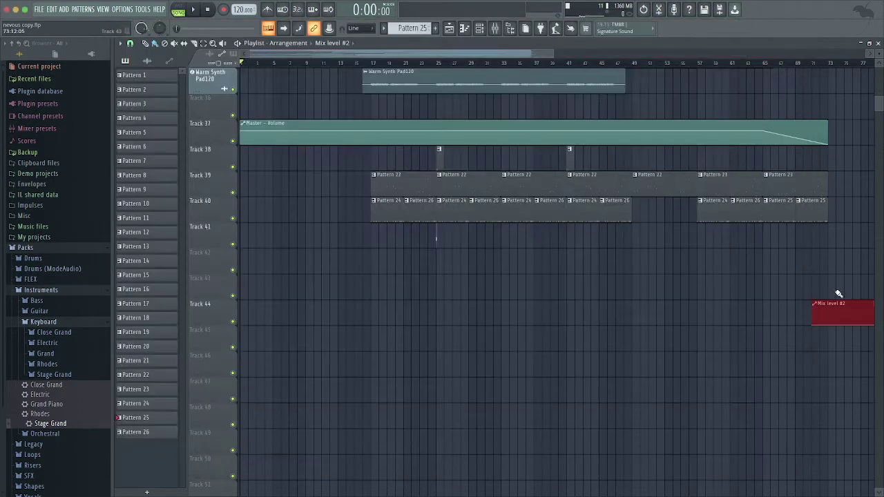
{"action": "right_click", "coordinate": [836, 301]}
Play the arrangement from bar 17 while looking over the stem, automation and pattern tracks, and stop playback
{"action": "key", "text": "space"}
{"action": "left_click", "coordinate": [372, 63]}
{"action": "scroll", "coordinate": [370, 69], "scroll_direction": "up", "scroll_amount": 5}
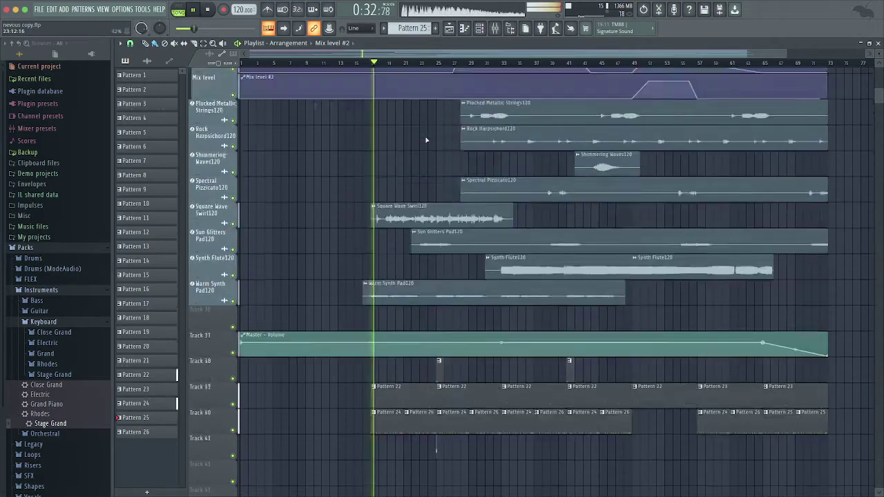
{"action": "scroll", "coordinate": [370, 69], "scroll_direction": "down", "scroll_amount": 3}
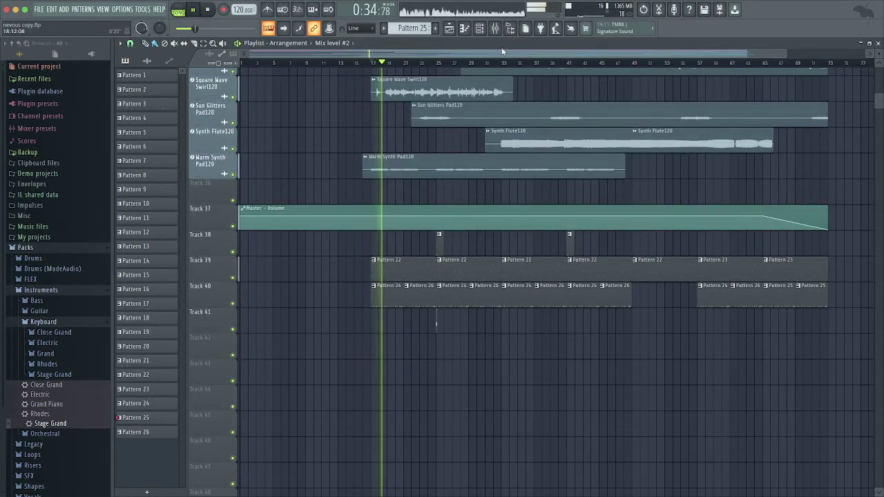
{"action": "scroll", "coordinate": [487, 172], "scroll_direction": "up", "scroll_amount": 5}
{"action": "scroll", "coordinate": [487, 172], "scroll_direction": "down", "scroll_amount": 4}
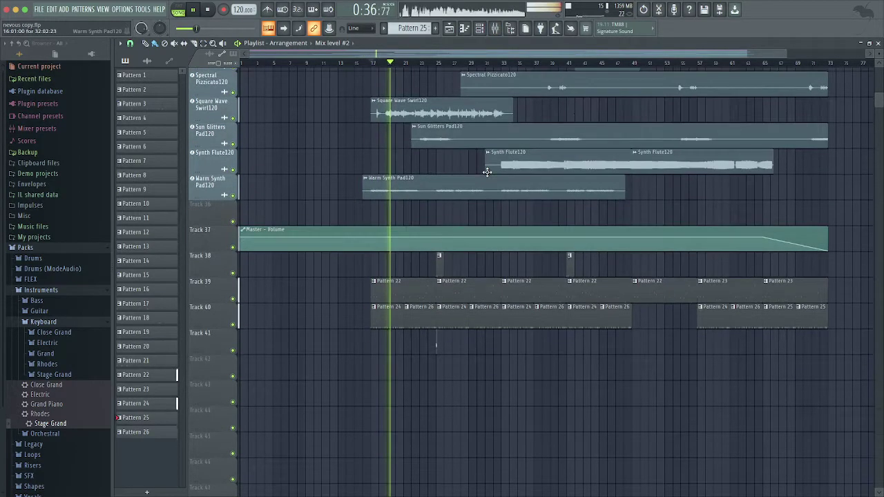
{"action": "scroll", "coordinate": [452, 136], "scroll_direction": "up", "scroll_amount": 20}
{"action": "scroll", "coordinate": [451, 136], "scroll_direction": "up", "scroll_amount": 3}
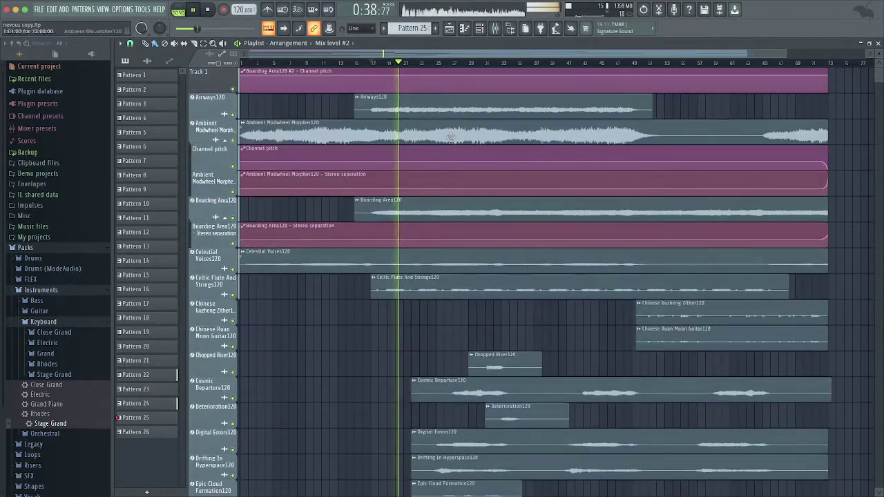
{"action": "scroll", "coordinate": [364, 83], "scroll_direction": "down", "scroll_amount": 14}
{"action": "key", "text": "space"}
{"action": "scroll", "coordinate": [364, 83], "scroll_direction": "down", "scroll_amount": 12}
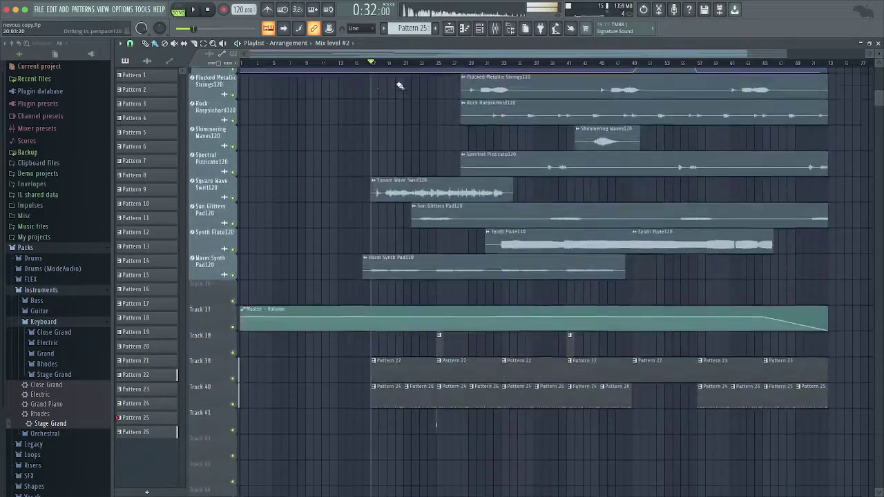
Open the Ambient Modwheel Morpher120 channel settings and the Mixer to inspect the stem's routing, and close both
{"action": "scroll", "coordinate": [383, 110], "scroll_direction": "up", "scroll_amount": 20}
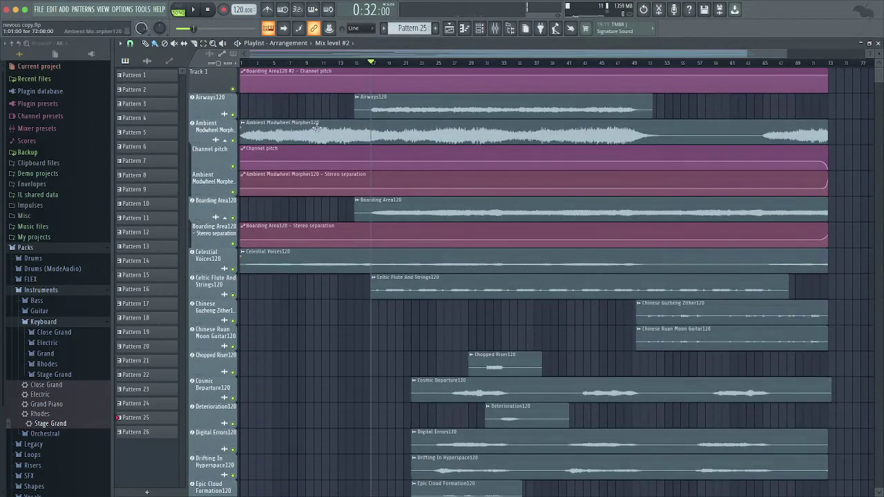
{"action": "double_click", "coordinate": [383, 135]}
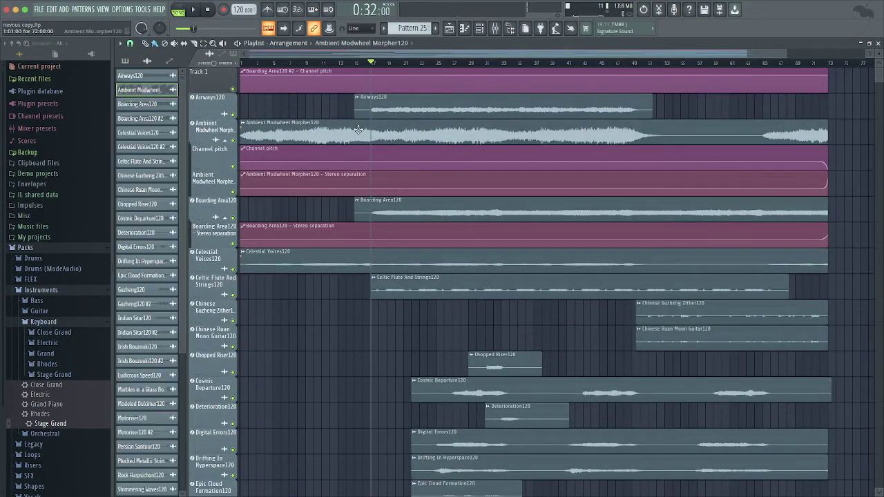
{"action": "left_click", "coordinate": [494, 29]}
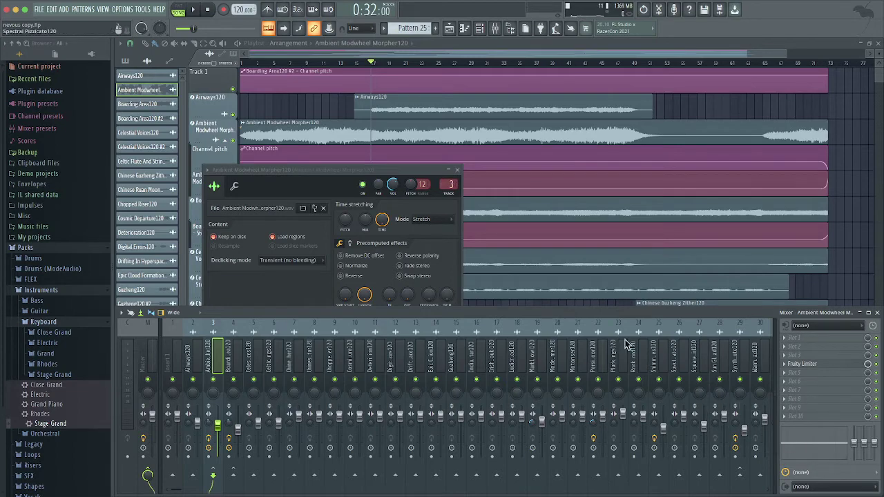
{"action": "left_click", "coordinate": [459, 171]}
{"action": "key", "text": "F9"}
Open the first Pattern 22 clip on track 39 in the Piano roll to view its nitrous bouncy_(1) notes
{"action": "scroll", "coordinate": [468, 197], "scroll_direction": "down", "scroll_amount": 15}
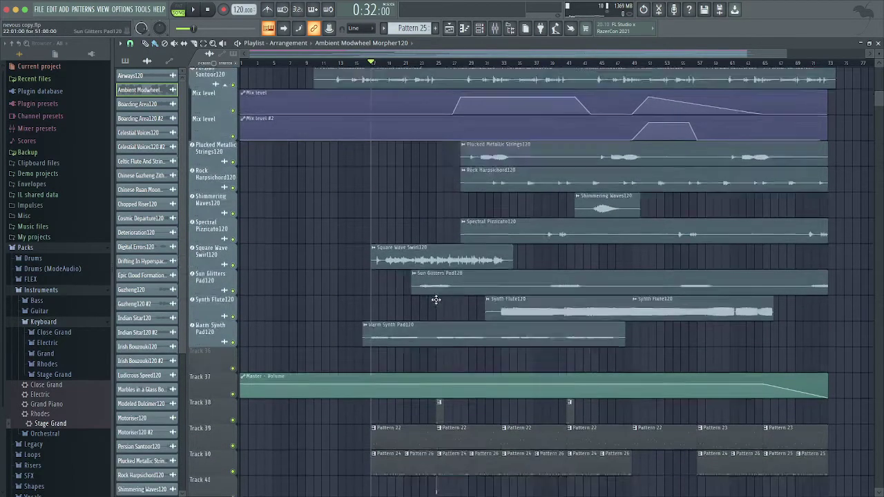
{"action": "scroll", "coordinate": [436, 300], "scroll_direction": "down", "scroll_amount": 3}
{"action": "double_click", "coordinate": [390, 214]}
{"action": "scroll", "coordinate": [488, 74], "scroll_direction": "down", "scroll_amount": 4}
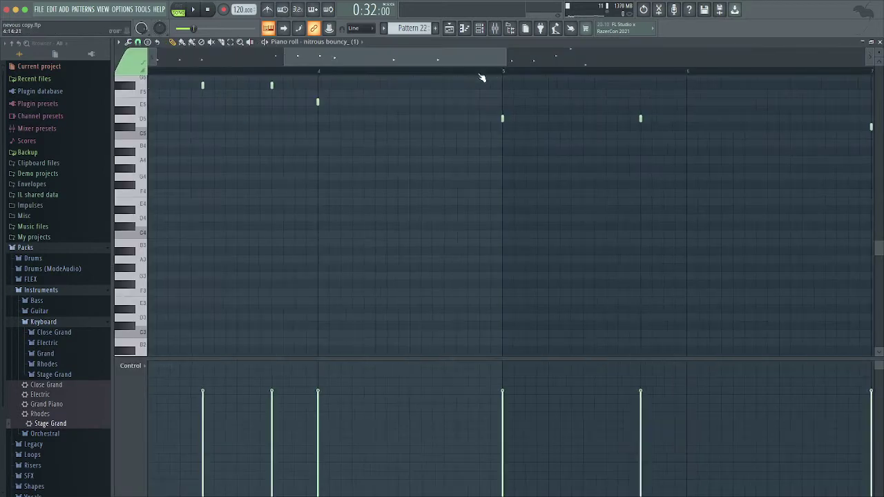
Open the Mixer, play the song from bar 17 while examining the levels across the mixer tracks, and stop playback
{"action": "left_click", "coordinate": [495, 27]}
{"action": "key", "text": "space"}
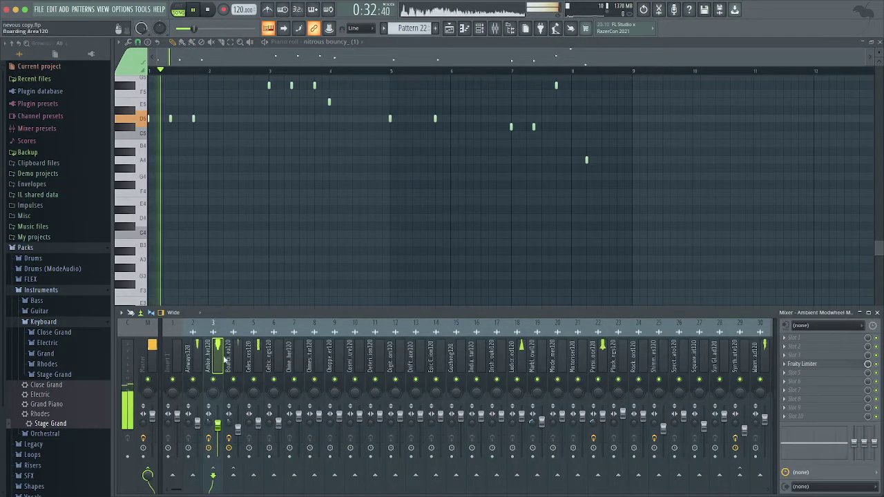
{"action": "scroll", "coordinate": [615, 359], "scroll_direction": "right", "scroll_amount": 3}
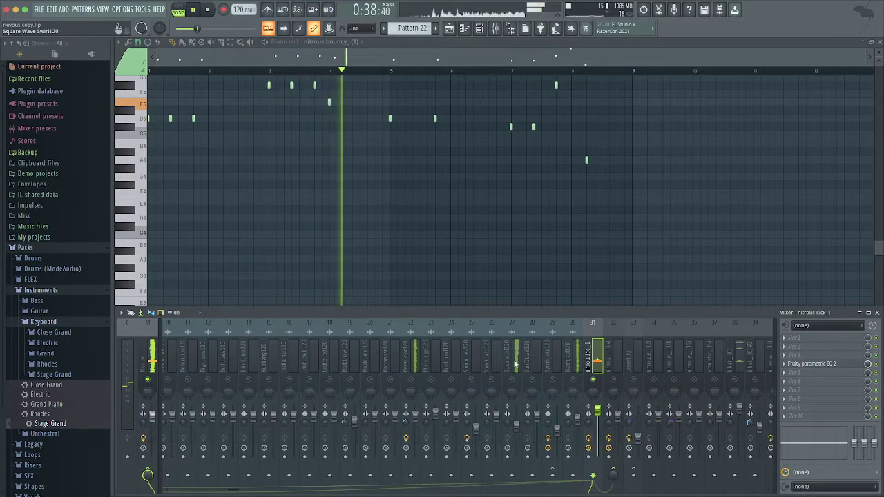
{"action": "scroll", "coordinate": [552, 359], "scroll_direction": "left", "scroll_amount": 3}
{"action": "scroll", "coordinate": [514, 364], "scroll_direction": "right", "scroll_amount": 3}
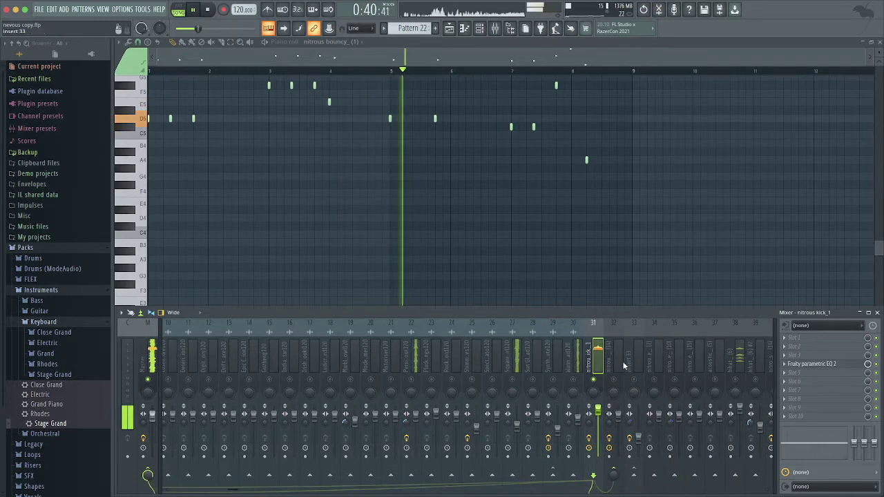
{"action": "key", "text": "space"}
Solo the Ambient Modwheel Morpher120 and Boarding Area120 mixer tracks and play them from bar 17
{"action": "scroll", "coordinate": [293, 379], "scroll_direction": "left", "scroll_amount": 3}
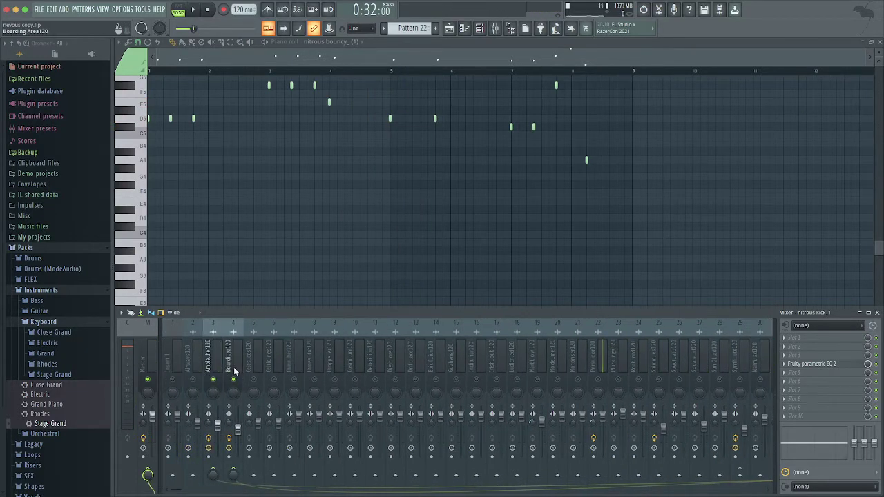
{"action": "scroll", "coordinate": [336, 213], "scroll_direction": "up", "scroll_amount": 5}
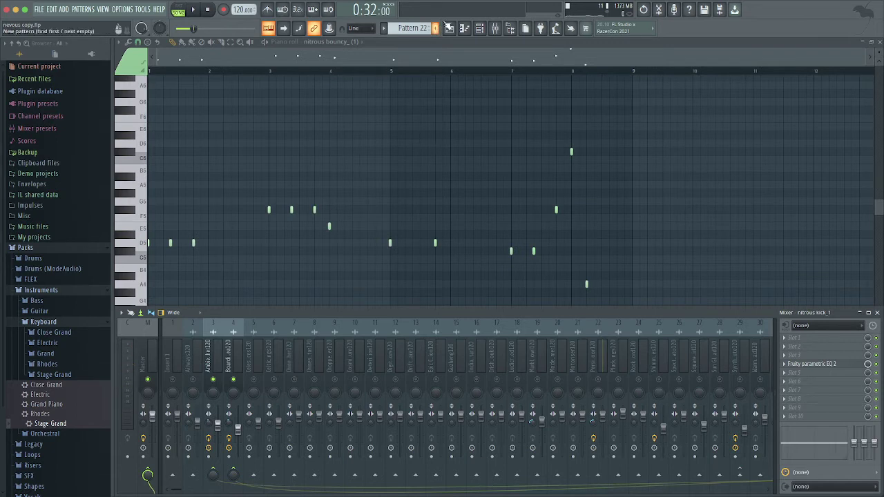
{"action": "key", "text": "space"}
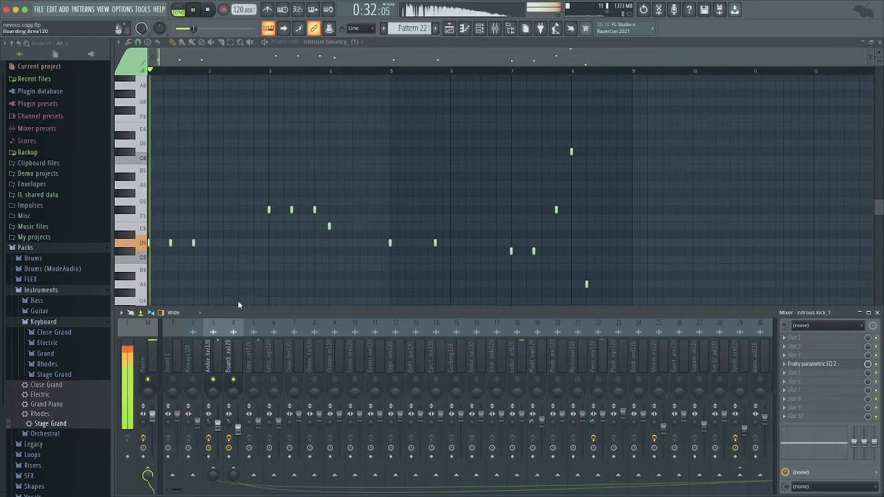
Open the Fruity Limiter on the Ambient Modwheel Morpher120 mixer track to view its compression, and close it
{"action": "left_click", "coordinate": [218, 356]}
{"action": "left_click", "coordinate": [805, 364]}
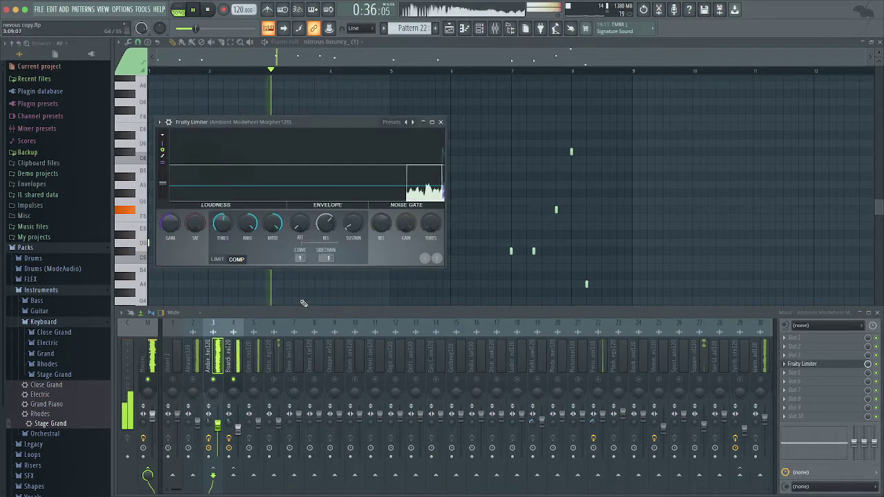
{"action": "left_click", "coordinate": [441, 122]}
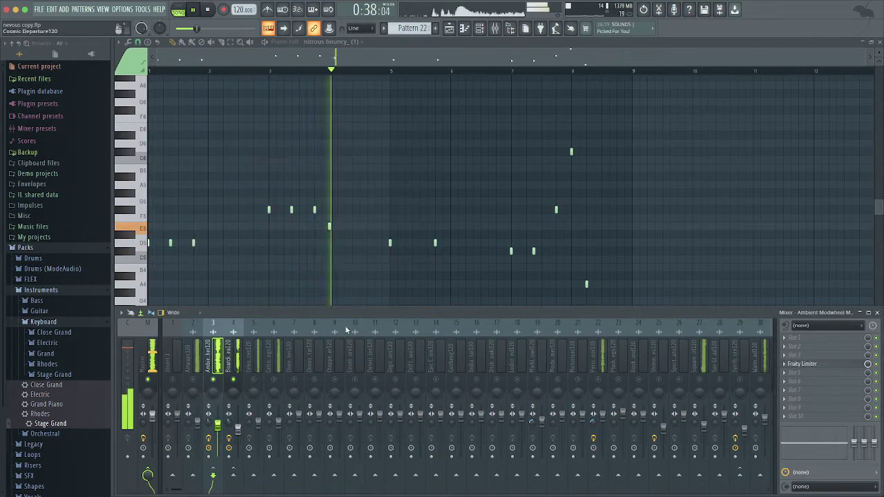
Solo the nitrous sub_(14) mixer track, stop playback, and show the effect chains on it and on Insert 33
{"action": "scroll", "coordinate": [553, 362], "scroll_direction": "down", "scroll_amount": 5}
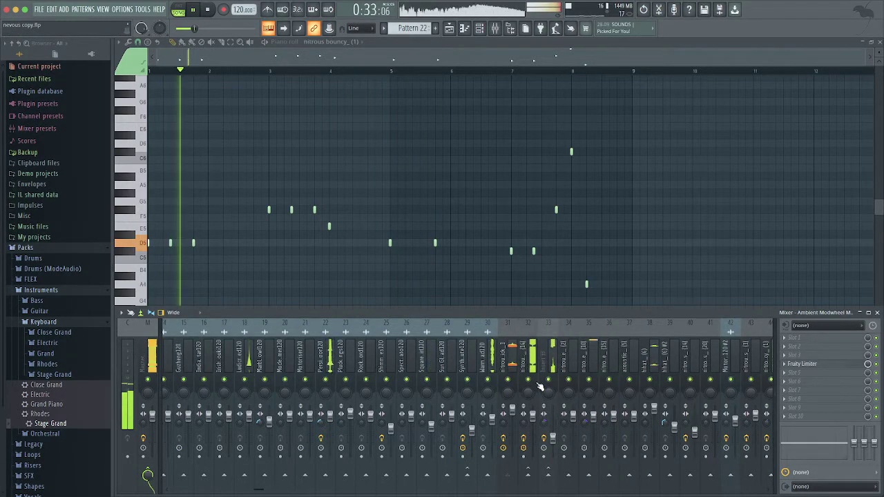
{"action": "right_click", "coordinate": [529, 381]}
{"action": "key", "text": "space"}
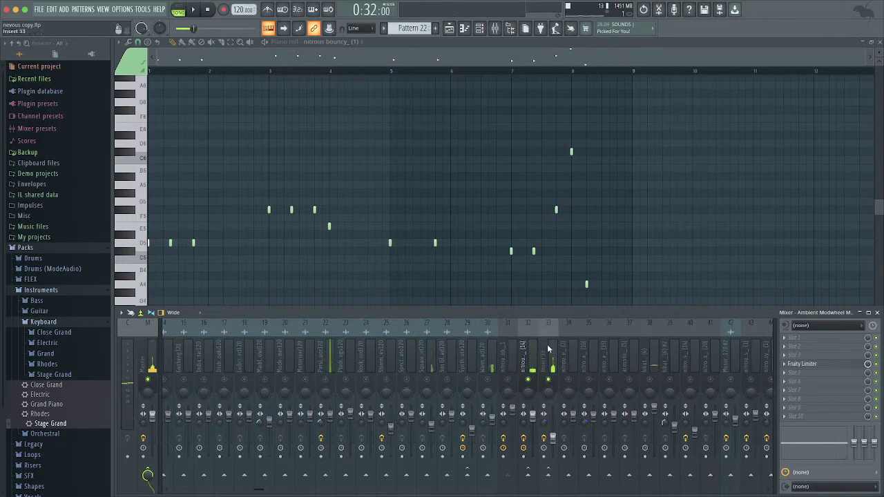
{"action": "left_click", "coordinate": [532, 356]}
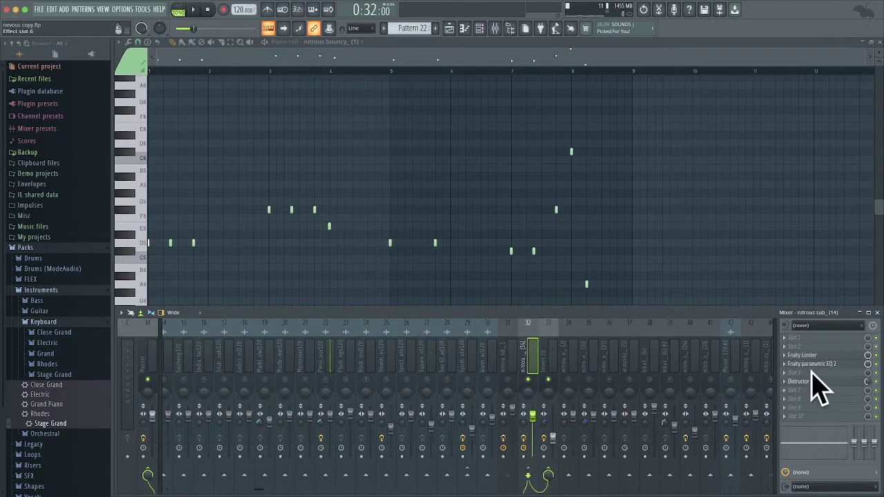
{"action": "left_click", "coordinate": [549, 359]}
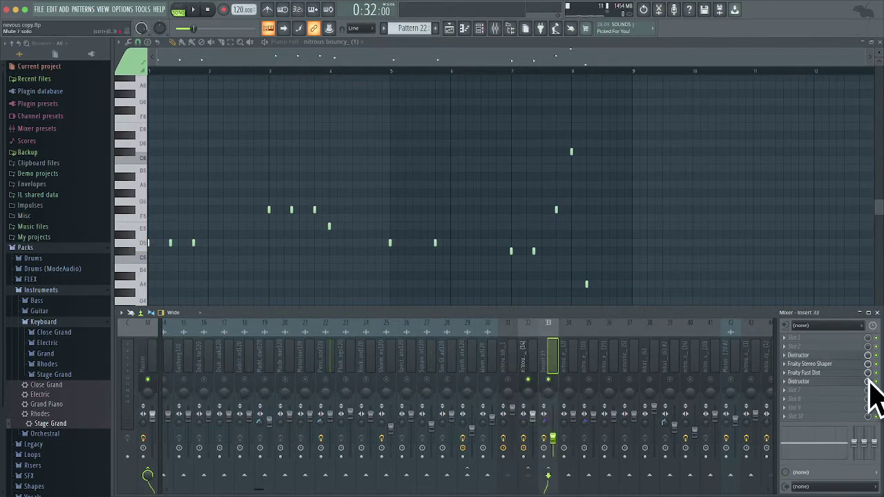
Play the soloed nitrous sub_(14) mixer track from bar 17, unsolo it to restore all tracks, and stop playback
{"action": "left_click", "coordinate": [524, 366]}
{"action": "key", "text": "space"}
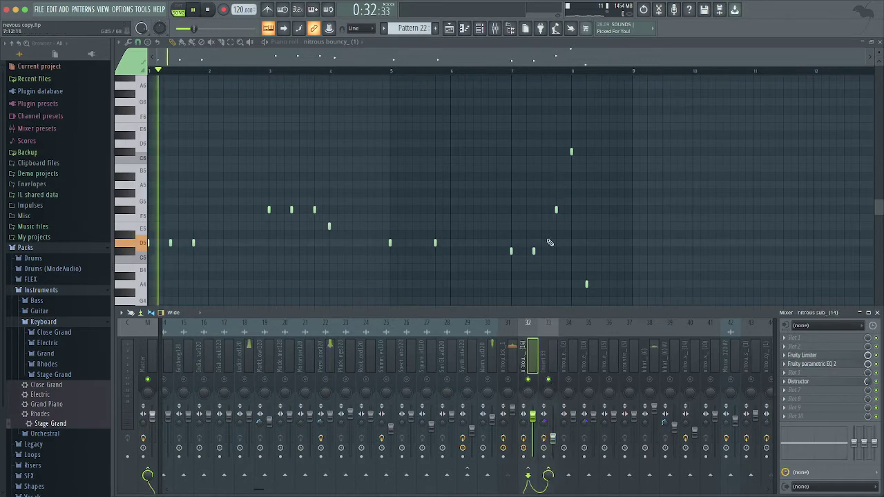
{"action": "right_click", "coordinate": [528, 380]}
{"action": "key", "text": "space"}
Play the full mix from bar 17 while examining the levels across the mixer tracks, selecting Motoriser120 and nitrous sub_(14)
{"action": "scroll", "coordinate": [658, 389], "scroll_direction": "right", "scroll_amount": 5}
{"action": "scroll", "coordinate": [539, 322], "scroll_direction": "right", "scroll_amount": 2}
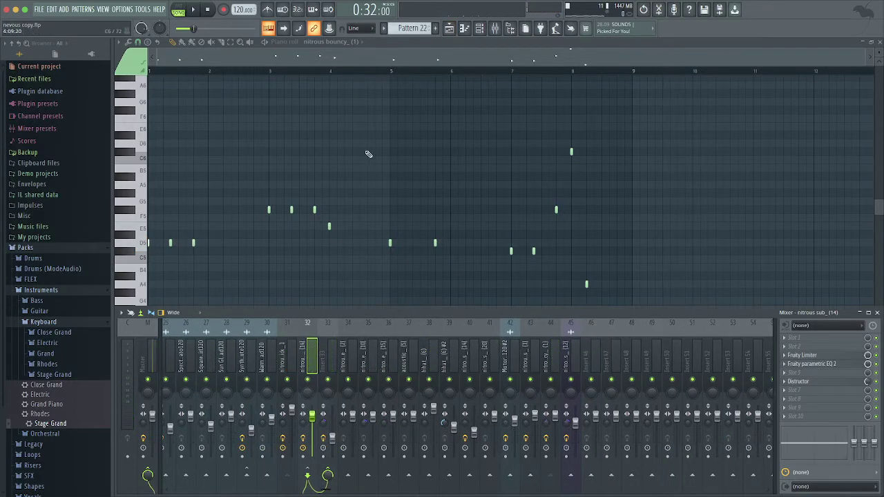
{"action": "key", "text": "space"}
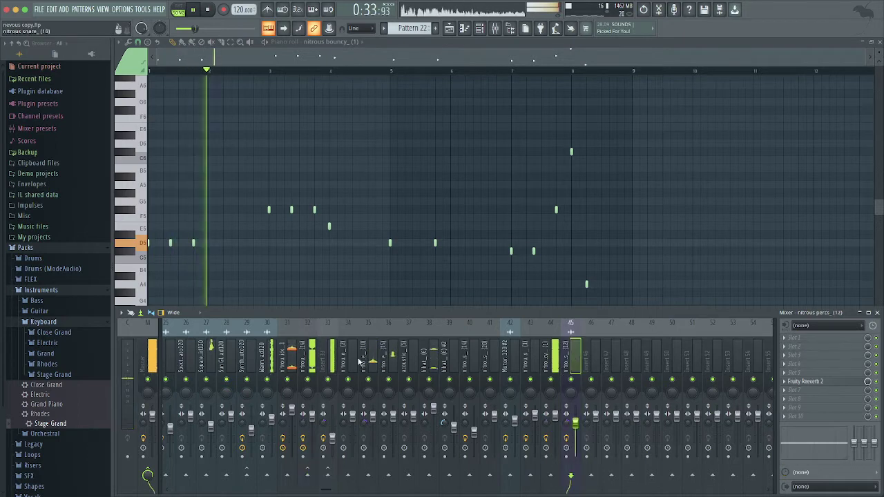
{"action": "scroll", "coordinate": [311, 362], "scroll_direction": "left", "scroll_amount": 3}
{"action": "left_click", "coordinate": [224, 364]}
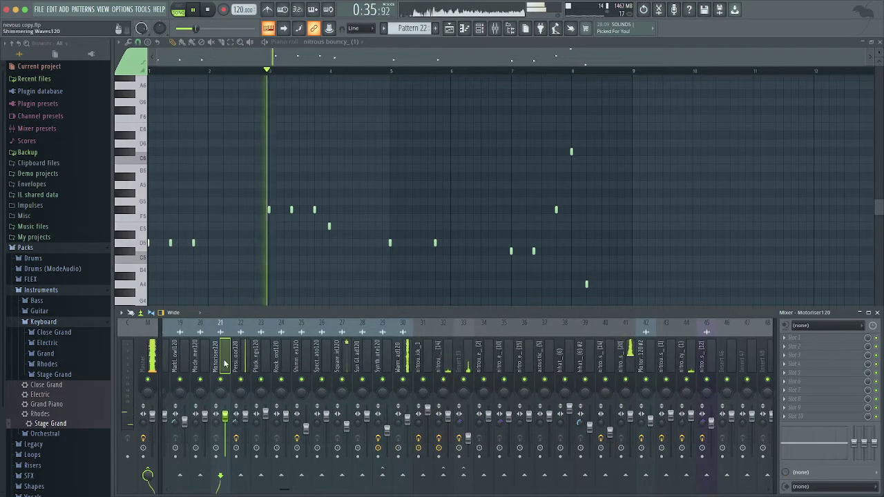
{"action": "scroll", "coordinate": [224, 364], "scroll_direction": "left", "scroll_amount": 3}
{"action": "left_click", "coordinate": [225, 364]}
{"action": "scroll", "coordinate": [224, 364], "scroll_direction": "left", "scroll_amount": 4}
{"action": "left_click", "coordinate": [721, 365]}
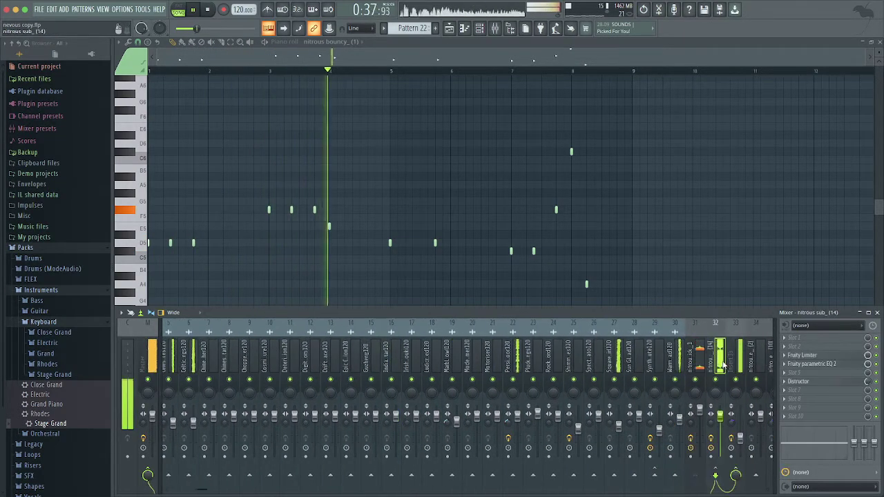
Show the Playlist during playback, examine the stem tracks and the pattern clips around bar 25, and stop playback
{"action": "left_click", "coordinate": [448, 28]}
{"action": "scroll", "coordinate": [402, 234], "scroll_direction": "up", "scroll_amount": 5}
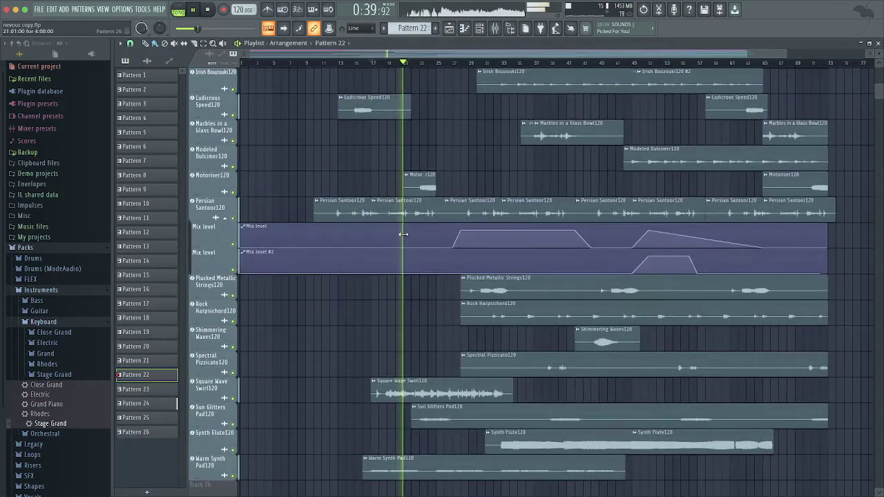
{"action": "scroll", "coordinate": [404, 234], "scroll_direction": "up", "scroll_amount": 5}
{"action": "scroll", "coordinate": [403, 235], "scroll_direction": "down", "scroll_amount": 5}
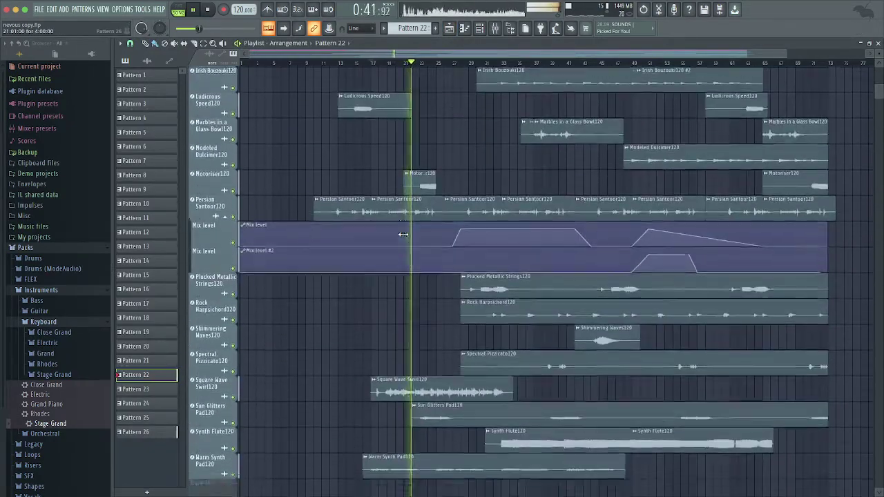
{"action": "scroll", "coordinate": [403, 234], "scroll_direction": "down", "scroll_amount": 6}
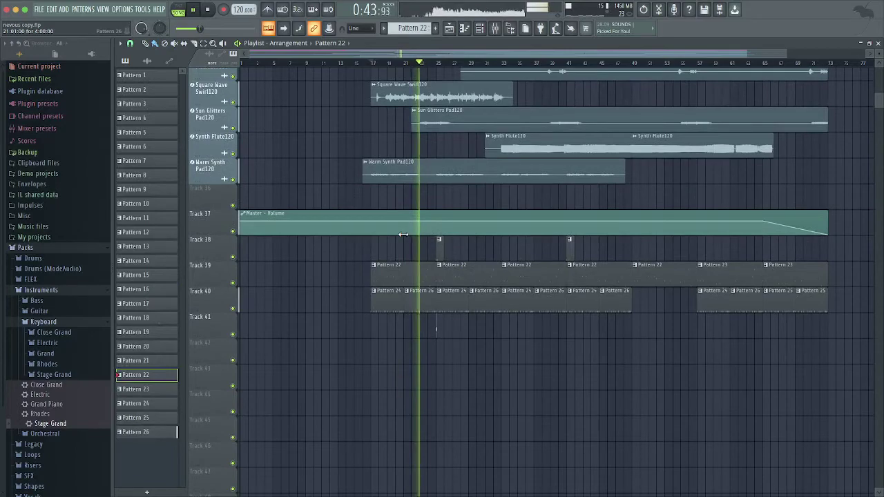
{"action": "scroll", "coordinate": [437, 69], "scroll_direction": "up", "scroll_amount": 5}
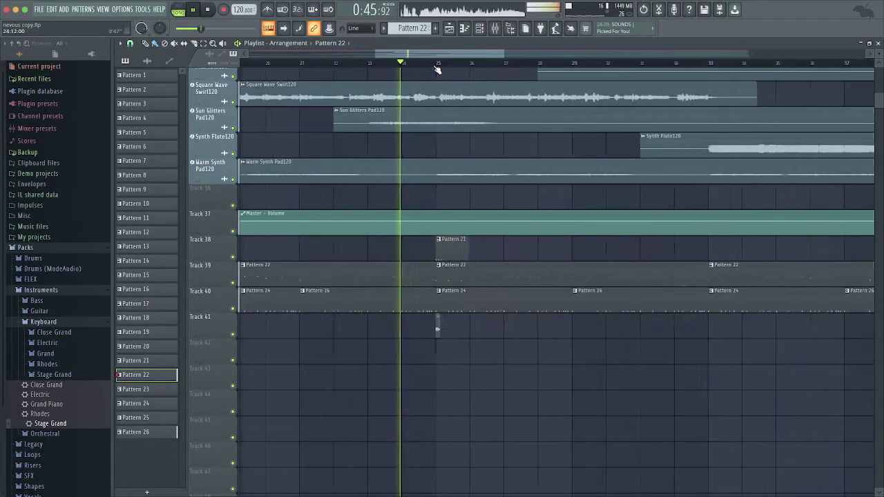
{"action": "scroll", "coordinate": [437, 69], "scroll_direction": "down", "scroll_amount": 5}
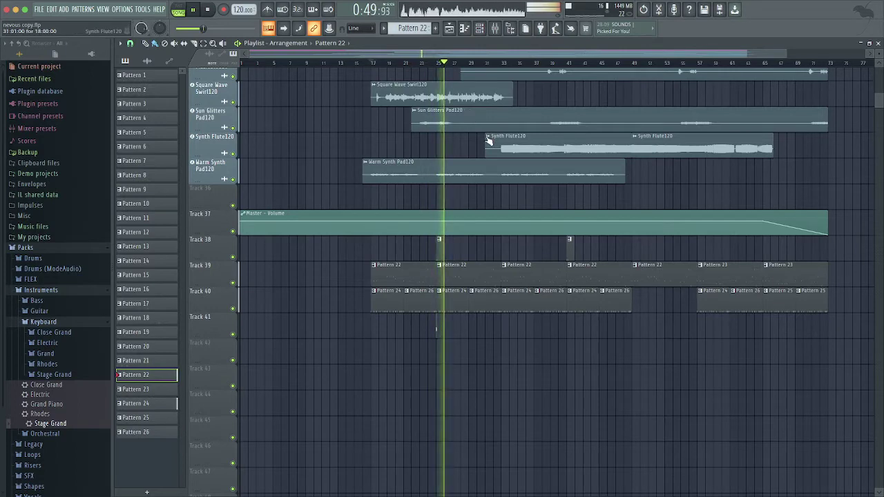
{"action": "key", "text": "space"}
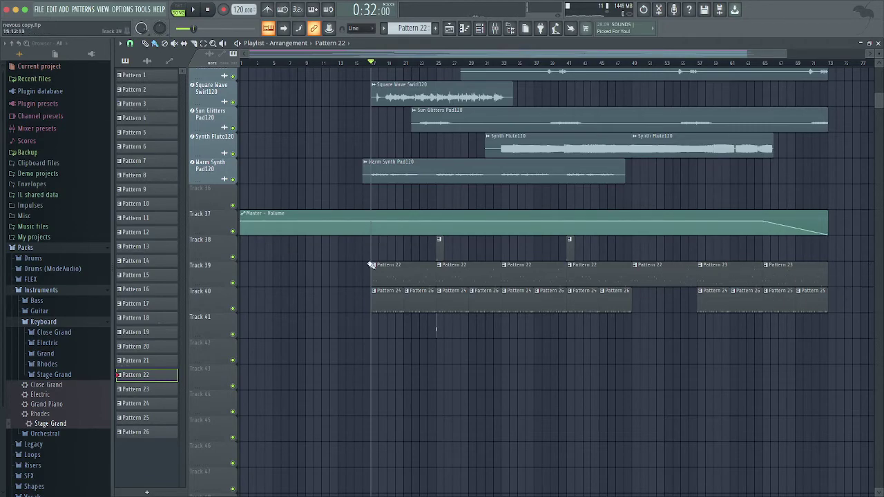
Examine the arrangement of stems, automation clips and patterns throughout the Playlist with playback stopped
{"action": "scroll", "coordinate": [495, 258], "scroll_direction": "up", "scroll_amount": 6}
{"action": "scroll", "coordinate": [438, 256], "scroll_direction": "down", "scroll_amount": 6}
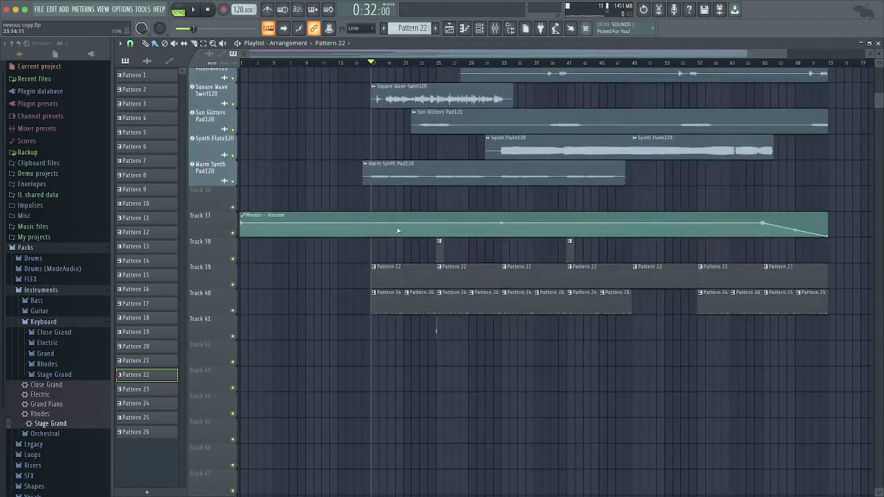
{"action": "scroll", "coordinate": [417, 236], "scroll_direction": "up", "scroll_amount": 4}
{"action": "scroll", "coordinate": [417, 236], "scroll_direction": "up", "scroll_amount": 3}
{"action": "scroll", "coordinate": [416, 237], "scroll_direction": "up", "scroll_amount": 3}
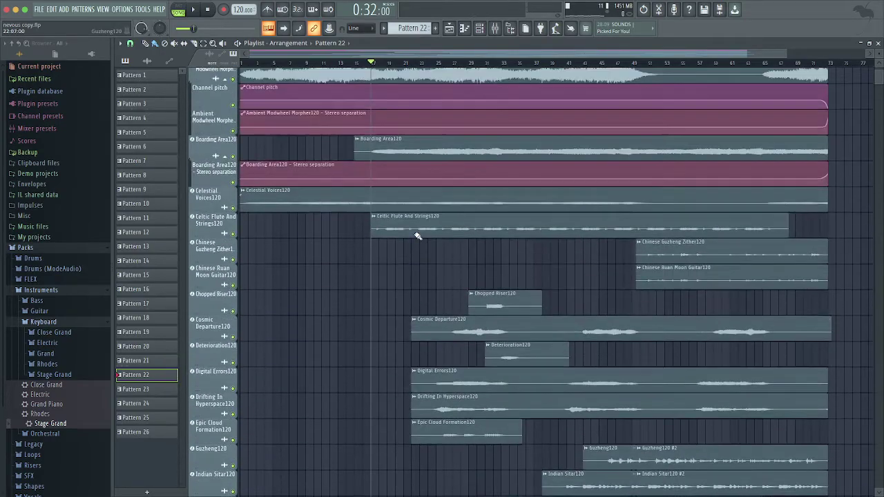
{"action": "scroll", "coordinate": [408, 248], "scroll_direction": "down", "scroll_amount": 12}
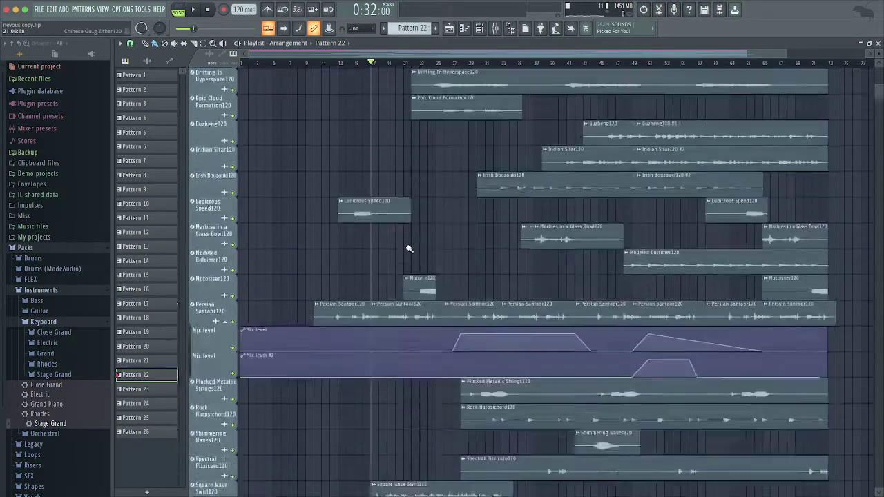
{"action": "scroll", "coordinate": [409, 248], "scroll_direction": "up", "scroll_amount": 4}
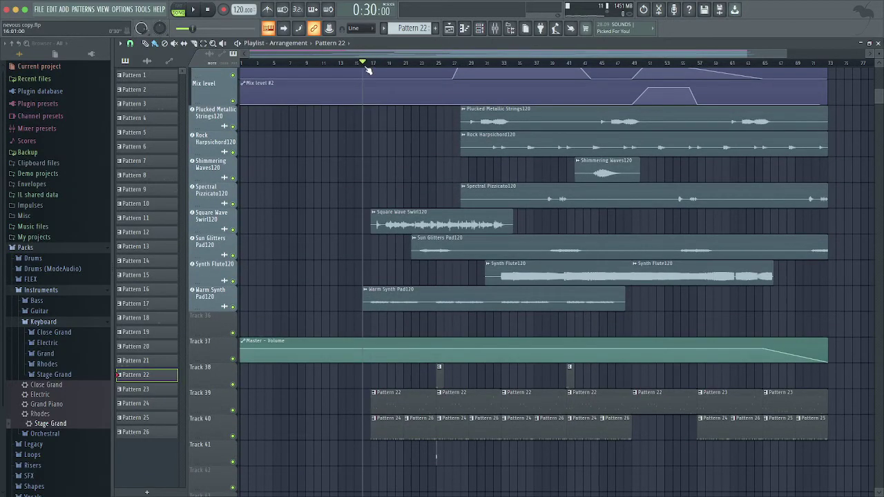
{"action": "scroll", "coordinate": [404, 175], "scroll_direction": "down", "scroll_amount": 3}
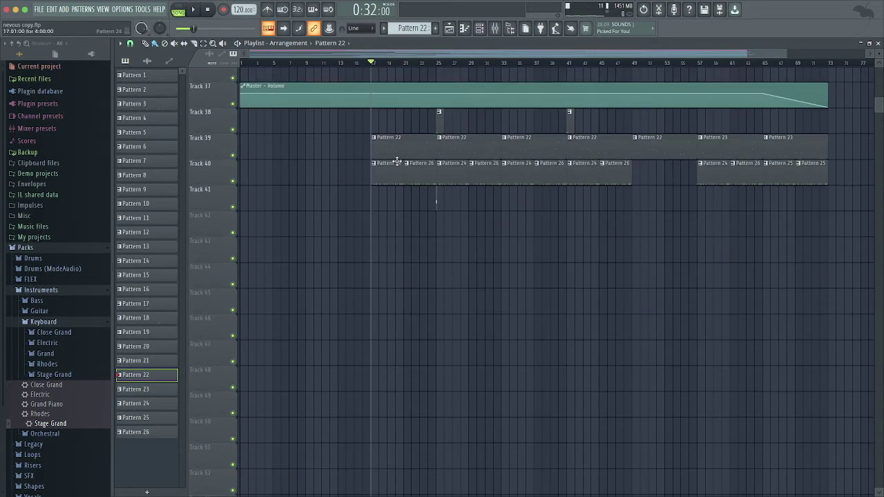
Play from bar 17 while viewing Pattern 24 in the Channel rack and Pattern 22 in the Piano roll, and stop playback
{"action": "key", "text": "space"}
{"action": "double_click", "coordinate": [392, 166]}
{"action": "left_click", "coordinate": [480, 29]}
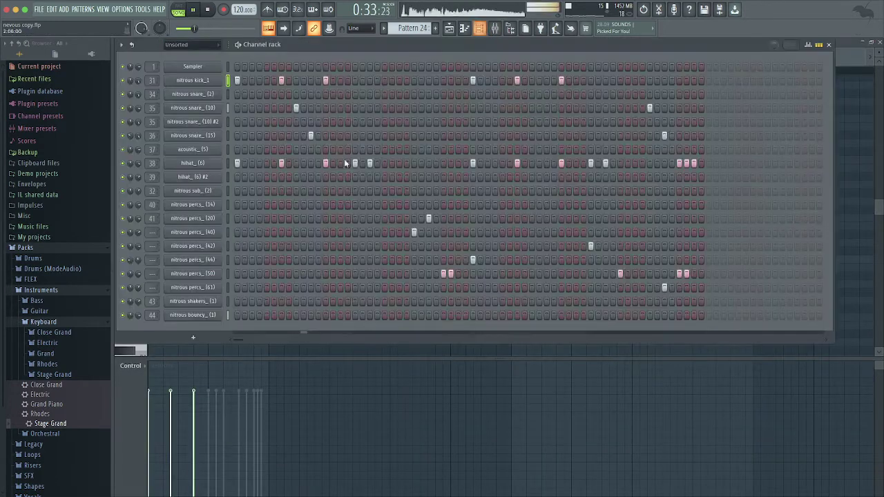
{"action": "left_click", "coordinate": [448, 28]}
{"action": "double_click", "coordinate": [418, 146]}
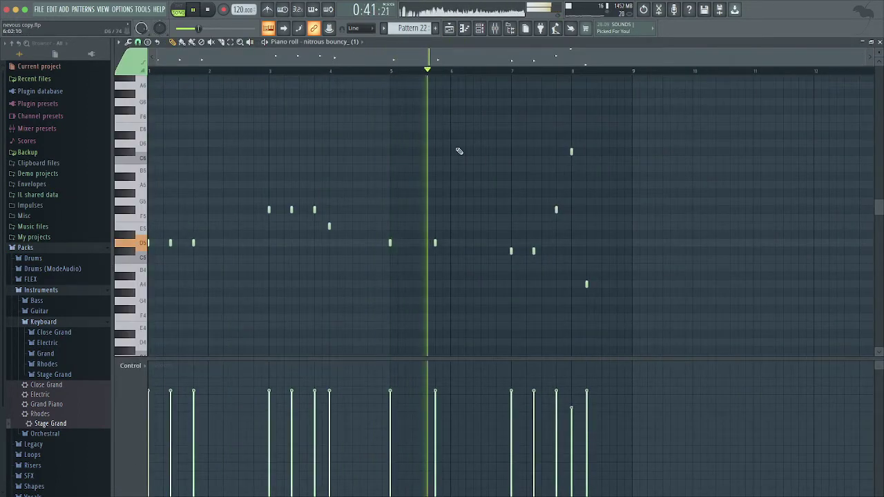
{"action": "key", "text": "space"}
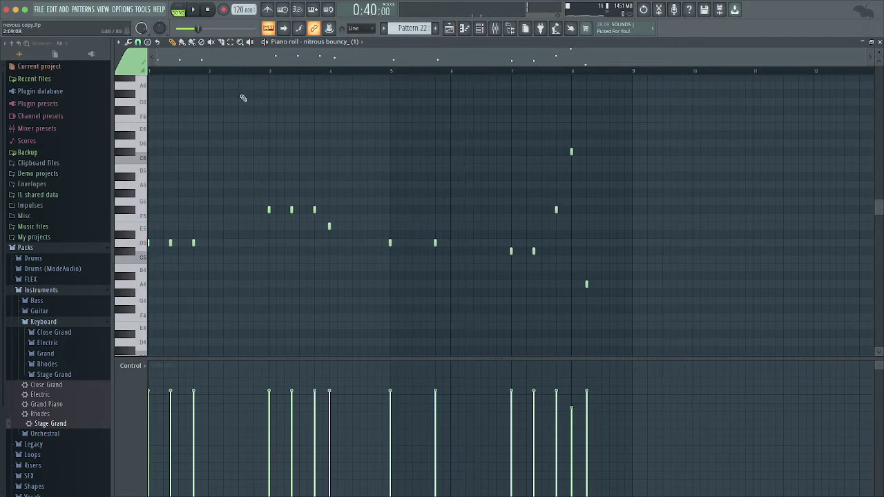
Open the Mixer over the Playlist, play nitrous kick_1, nitrous sub_(14) and Insert 33 soloed from bar 17, and unsolo them
{"action": "key", "text": "space"}
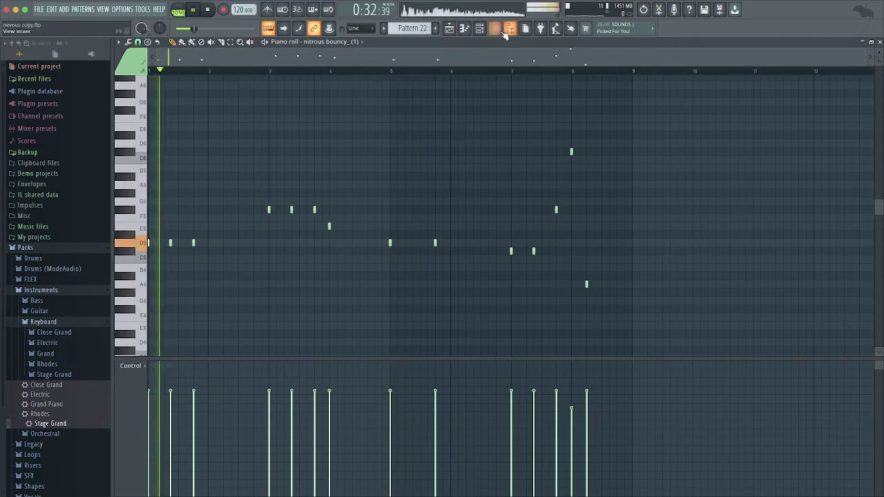
{"action": "key", "text": "F5"}
{"action": "key", "text": "F9"}
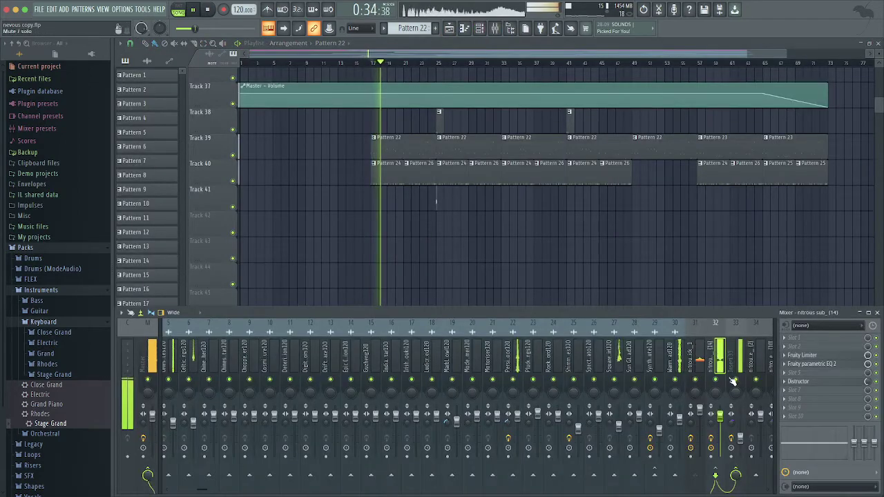
{"action": "scroll", "coordinate": [723, 384], "scroll_direction": "right", "scroll_amount": 4}
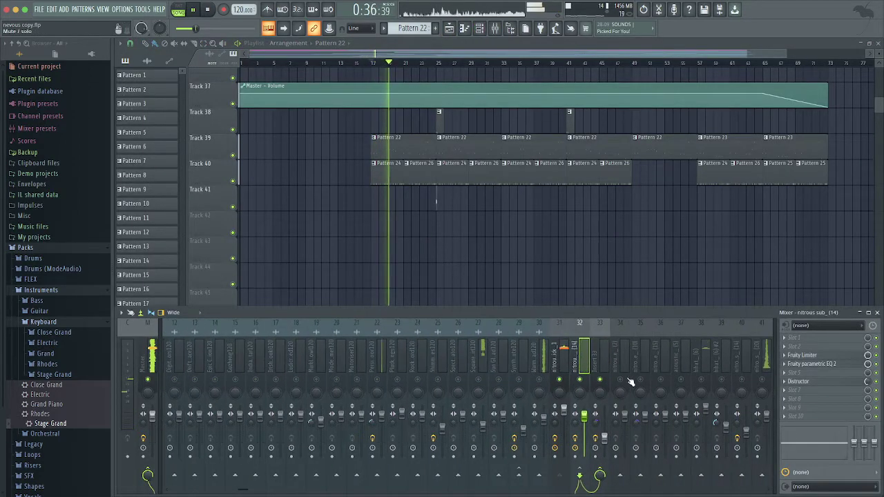
{"action": "key", "text": "space"}
{"action": "key", "text": "space"}
{"action": "right_click", "coordinate": [559, 379]}
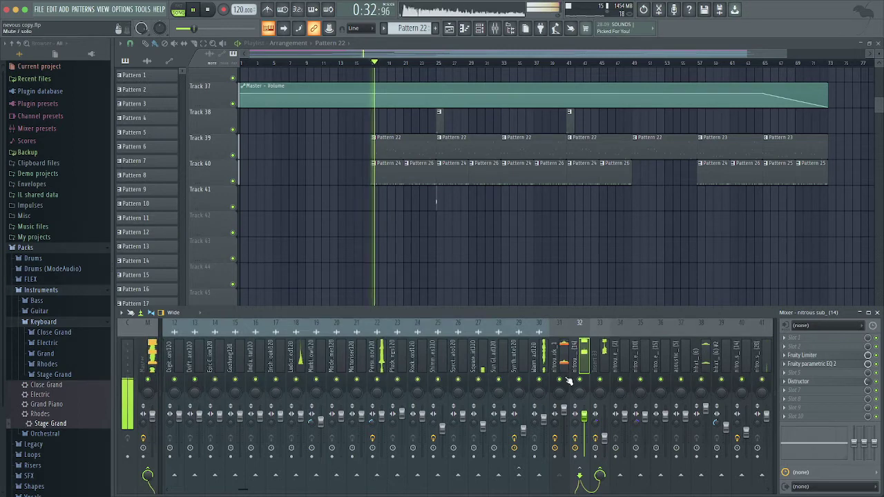
Solo Playlist Tracks 39 and 40, enable Track 38 alongside them, and examine their levels in the Mixer during playback
{"action": "right_click", "coordinate": [233, 155]}
{"action": "left_click", "coordinate": [233, 181]}
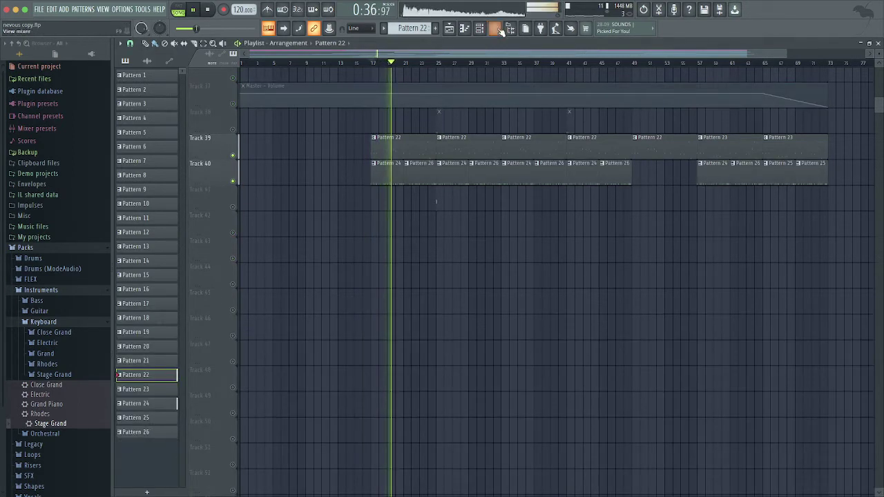
{"action": "key", "text": "F9"}
{"action": "scroll", "coordinate": [602, 352], "scroll_direction": "right", "scroll_amount": 3}
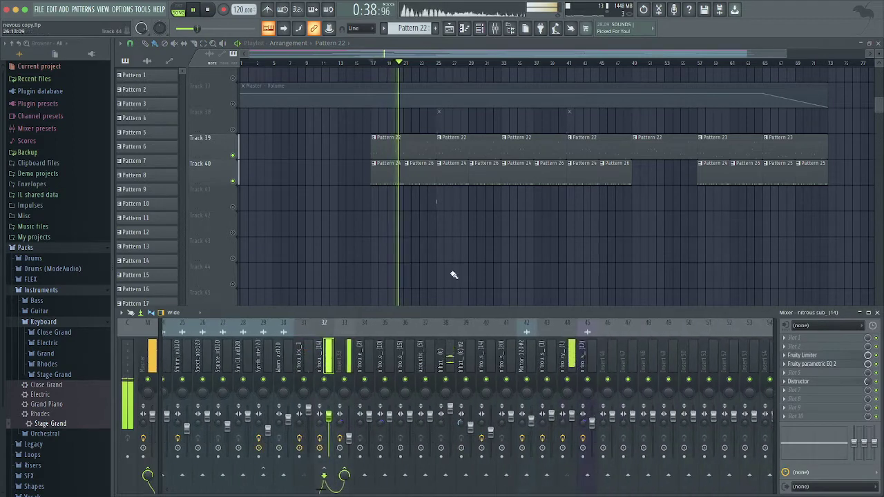
{"action": "scroll", "coordinate": [452, 275], "scroll_direction": "up", "scroll_amount": 6}
{"action": "scroll", "coordinate": [453, 275], "scroll_direction": "down", "scroll_amount": 6}
{"action": "left_click", "coordinate": [233, 130]}
{"action": "key", "text": "F9"}
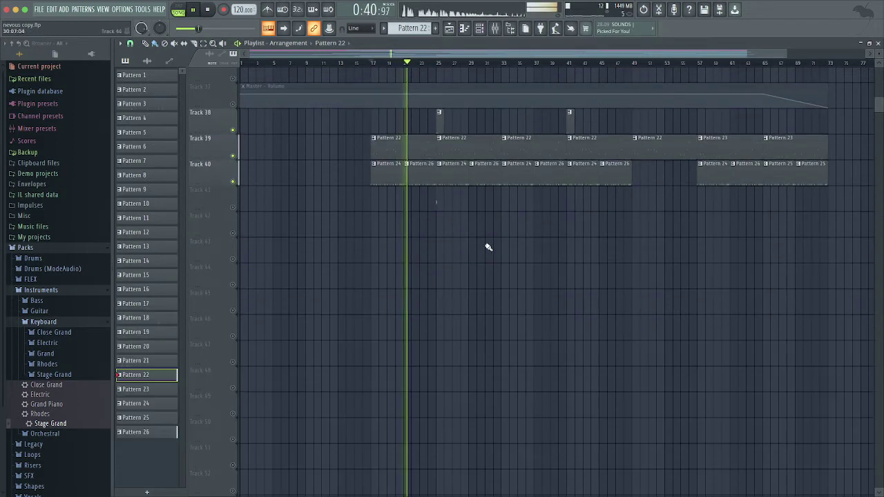
{"action": "key", "text": "F9"}
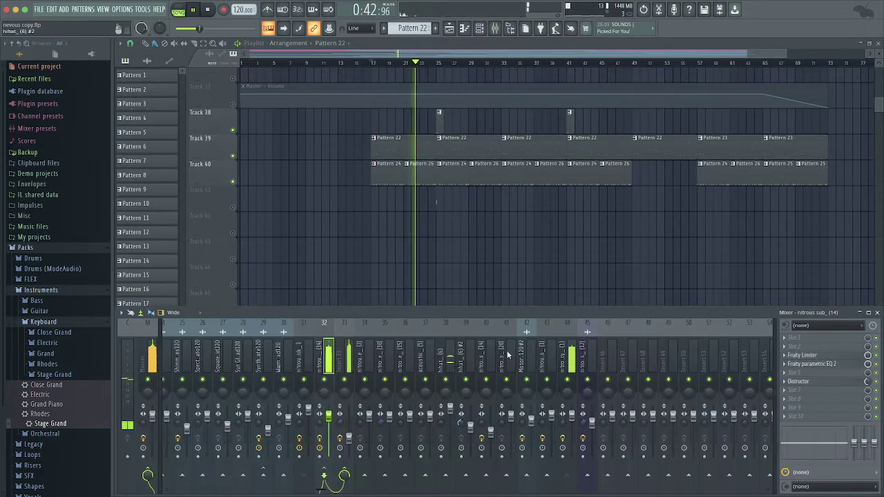
Select mixer track Insert 33, open both of its Distructor effects to view their filter, chorus and distortion modules, and close them
{"action": "left_click", "coordinate": [321, 440]}
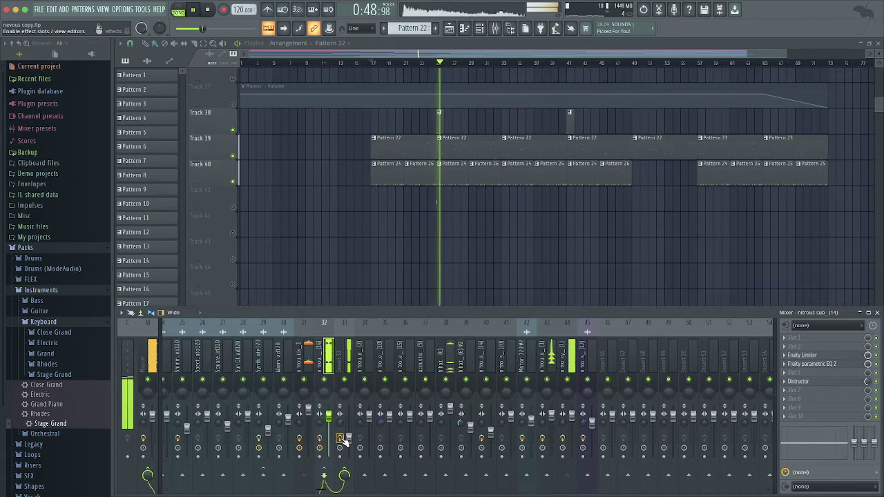
{"action": "left_click", "coordinate": [342, 441]}
{"action": "left_click", "coordinate": [859, 355]}
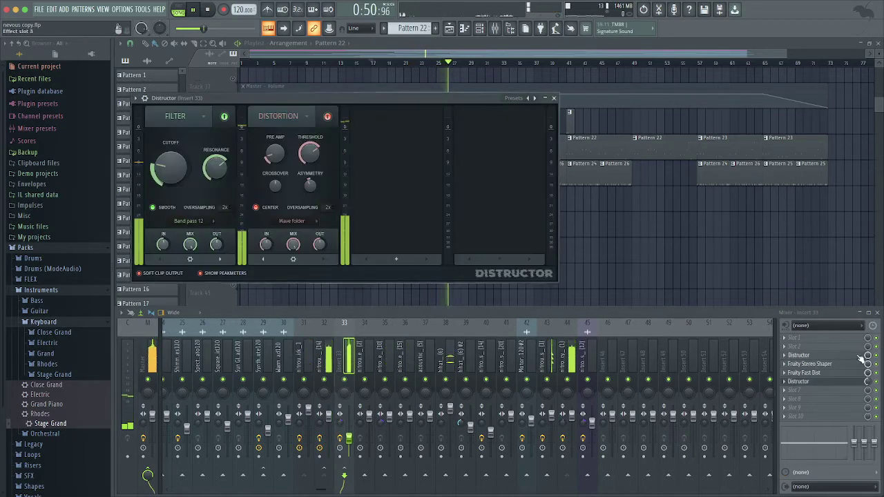
{"action": "left_click", "coordinate": [858, 355]}
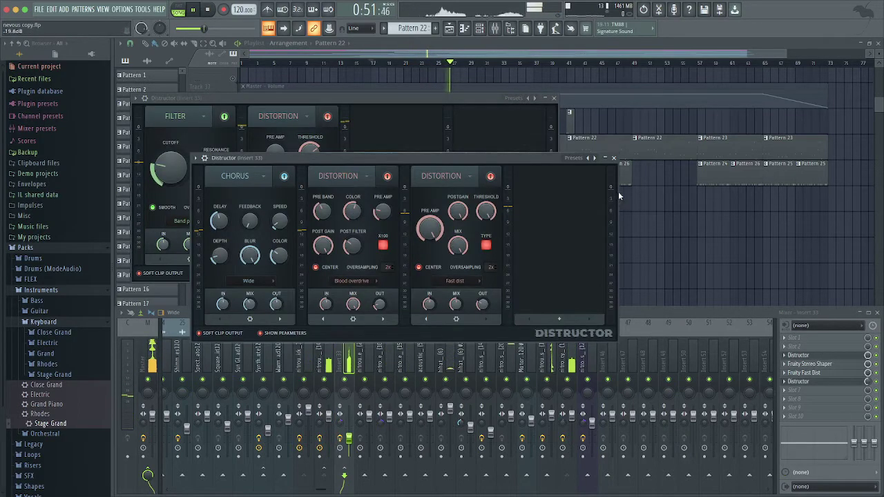
{"action": "left_click", "coordinate": [555, 100]}
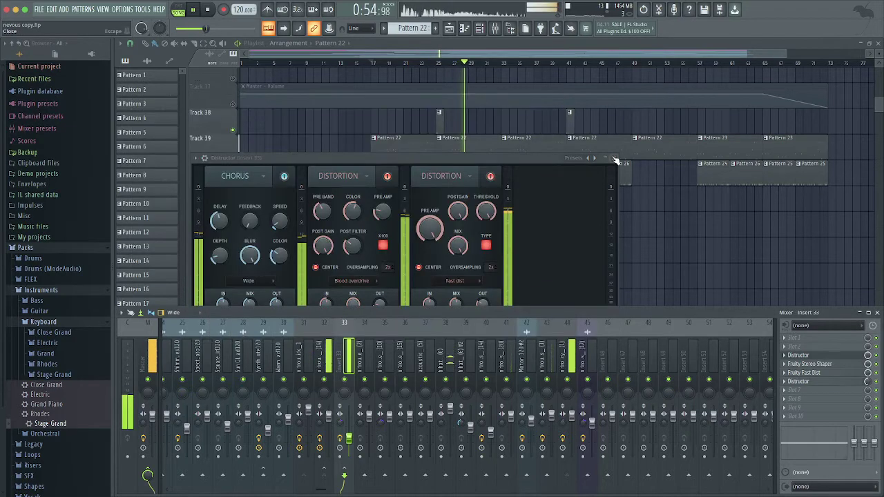
{"action": "left_click", "coordinate": [614, 158]}
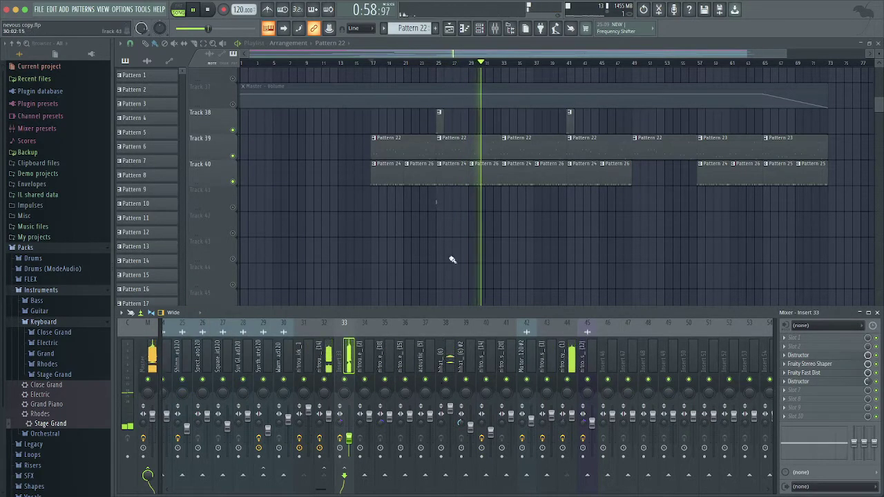
Close the Mixer, return to the first Playlist tracks with all of them enabled, and open the General settings
{"action": "key", "text": "F9"}
{"action": "scroll", "coordinate": [428, 246], "scroll_direction": "up", "scroll_amount": 10}
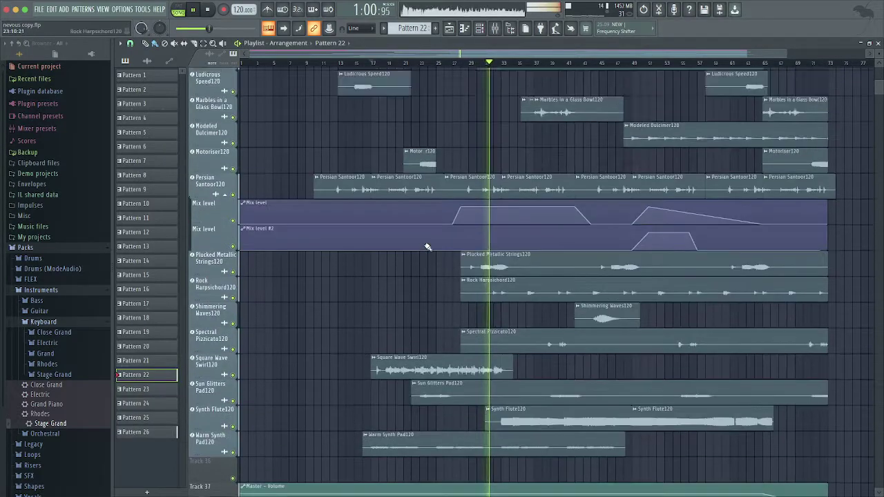
{"action": "scroll", "coordinate": [426, 247], "scroll_direction": "up", "scroll_amount": 10}
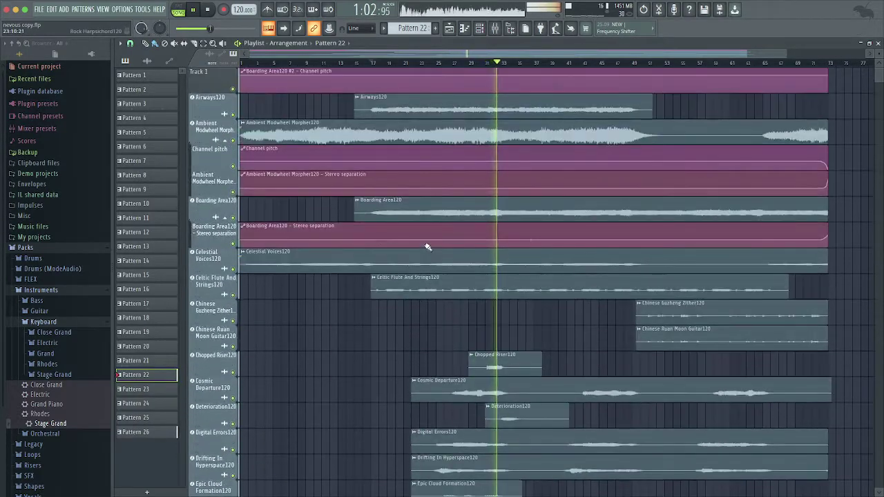
{"action": "left_click", "coordinate": [142, 8]}
{"action": "left_click", "coordinate": [138, 54]}
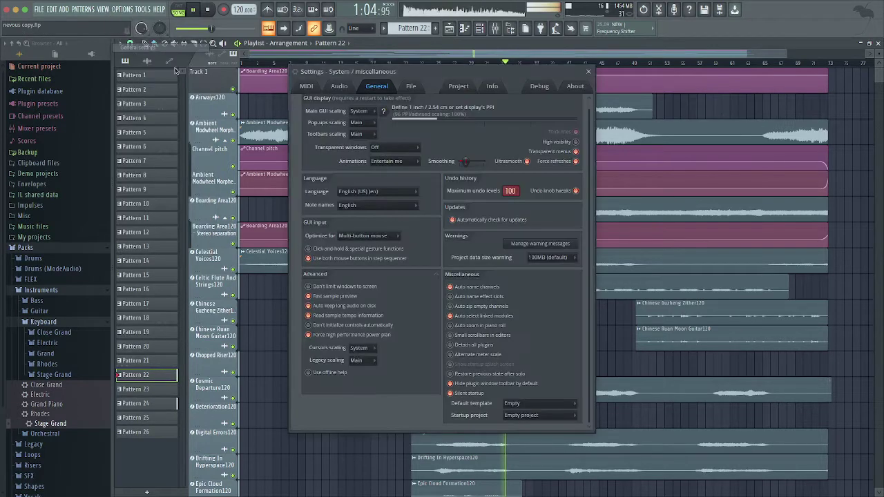
View the Project settings and the project's Info page, stop playback, and close the settings
{"action": "left_click", "coordinate": [449, 90]}
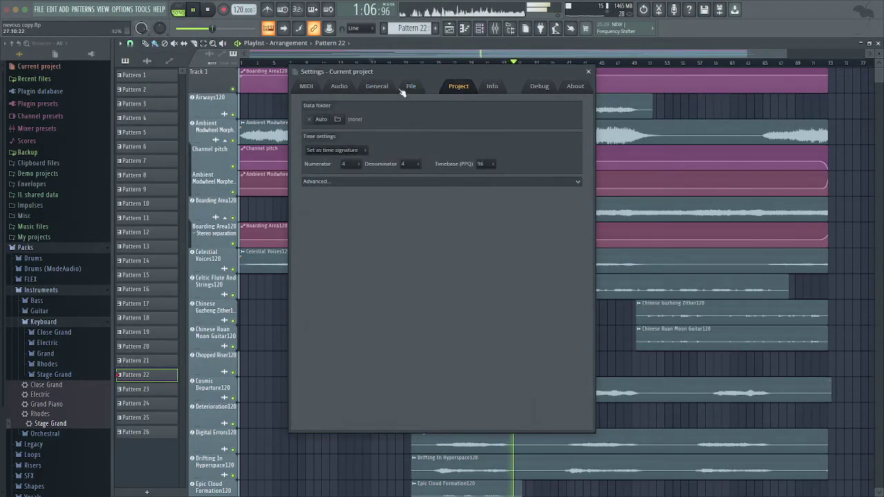
{"action": "left_click", "coordinate": [489, 88]}
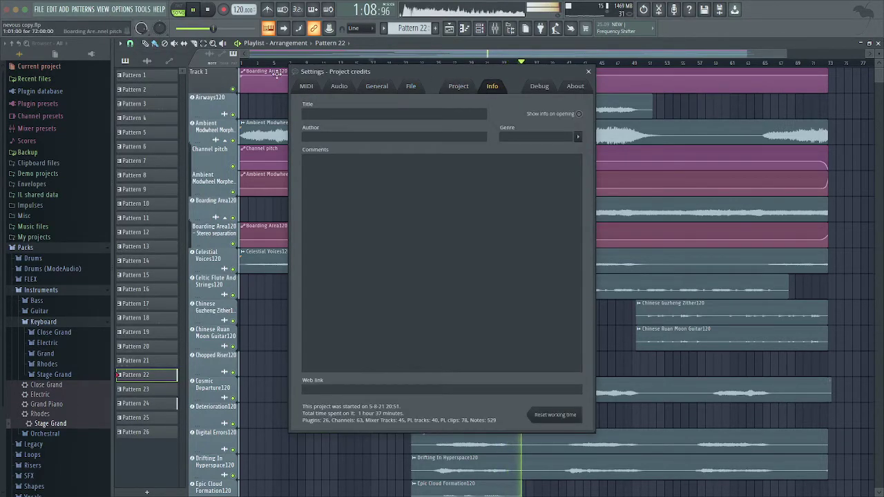
{"action": "left_click", "coordinate": [207, 10]}
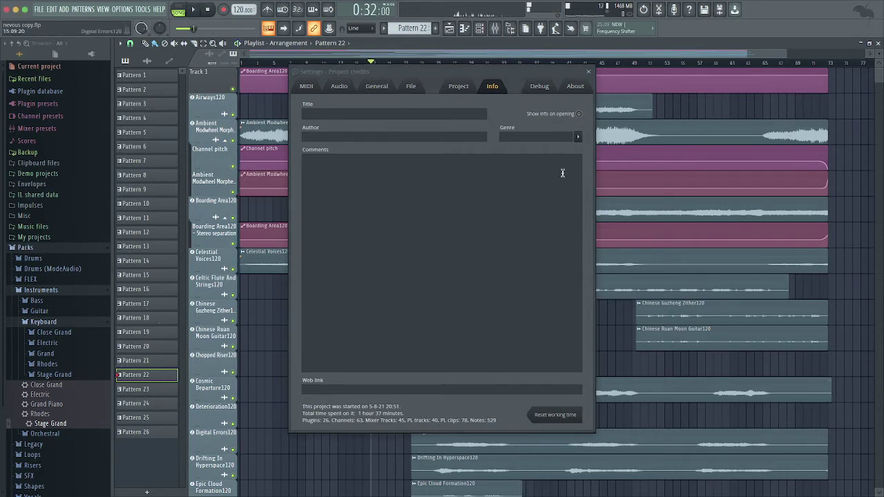
{"action": "left_click", "coordinate": [587, 72]}
Play the arrangement from bar 17, open the Mixer over the Playlist, and select the Master track
{"action": "scroll", "coordinate": [706, 91], "scroll_direction": "down", "scroll_amount": 15}
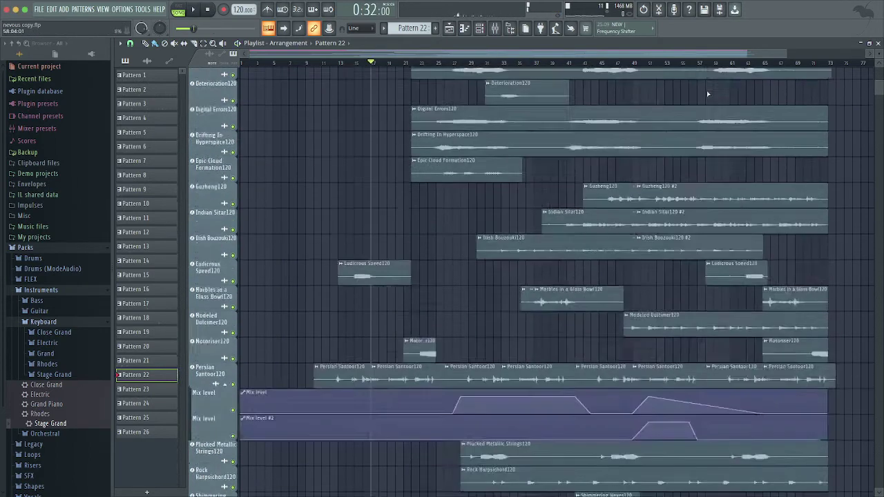
{"action": "key", "text": "space"}
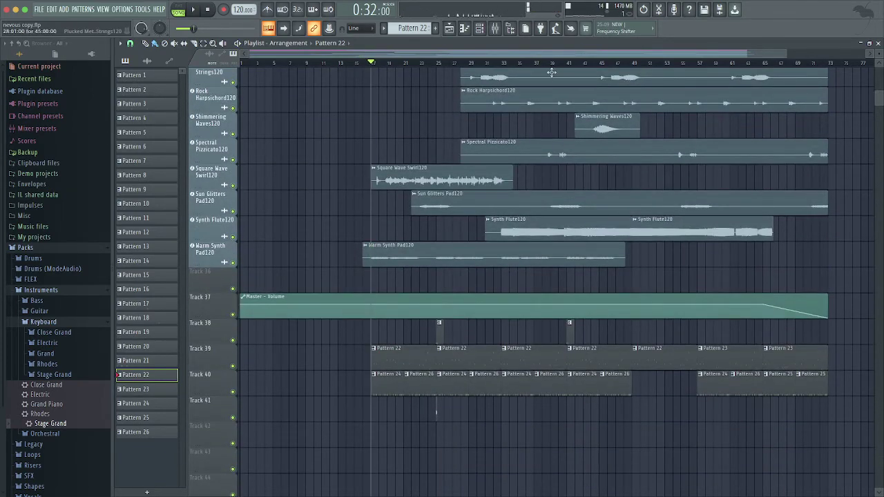
{"action": "key", "text": "space"}
{"action": "left_click", "coordinate": [492, 26]}
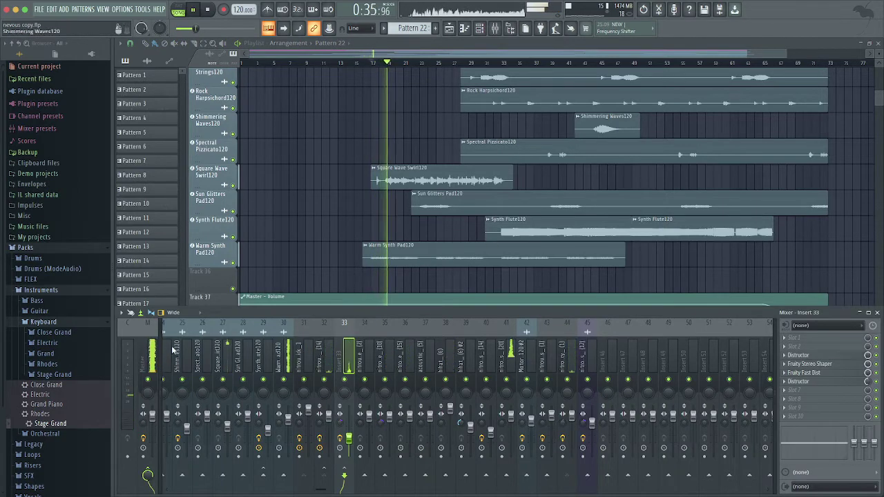
{"action": "left_click", "coordinate": [152, 354]}
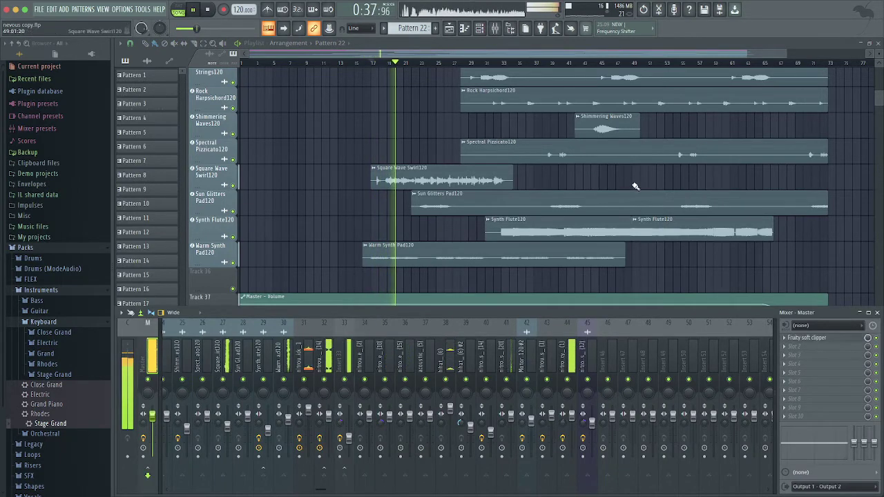
Examine the pattern tracks and the levels across the mixer inserts during playback, and close the Mixer
{"action": "scroll", "coordinate": [635, 186], "scroll_direction": "down", "scroll_amount": 3}
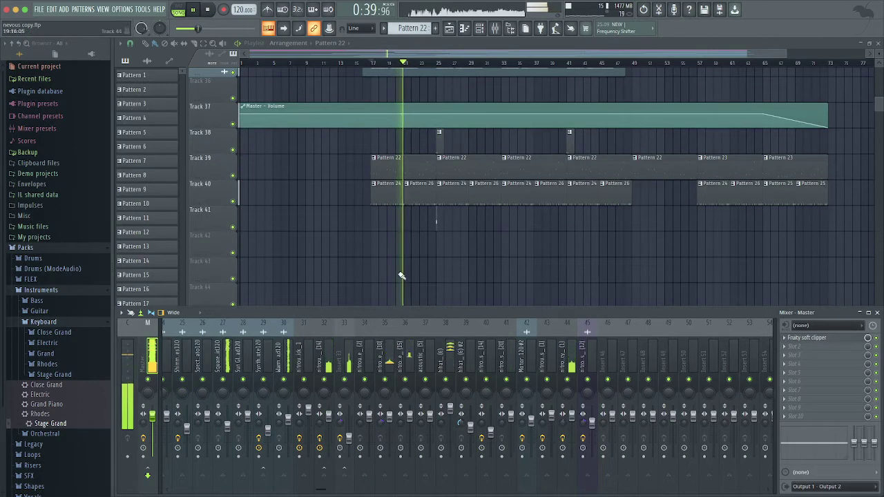
{"action": "scroll", "coordinate": [376, 339], "scroll_direction": "up", "scroll_amount": 3}
{"action": "scroll", "coordinate": [378, 339], "scroll_direction": "up", "scroll_amount": 3}
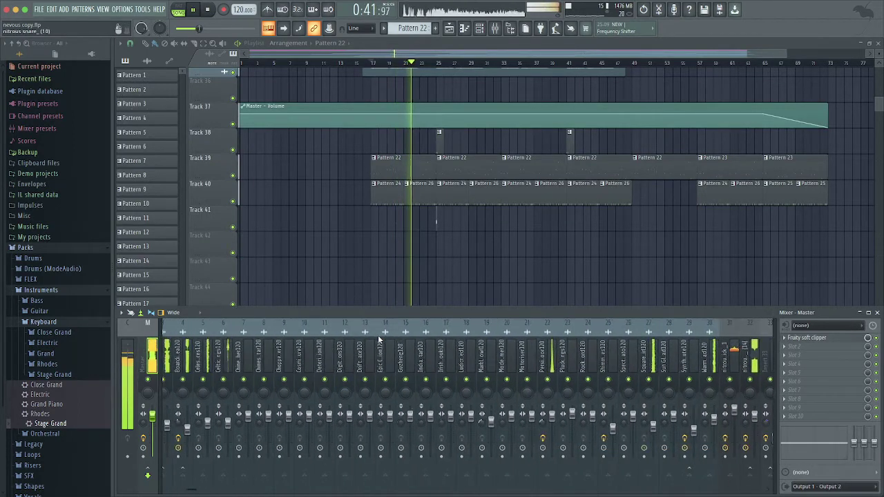
{"action": "scroll", "coordinate": [379, 339], "scroll_direction": "down", "scroll_amount": 2}
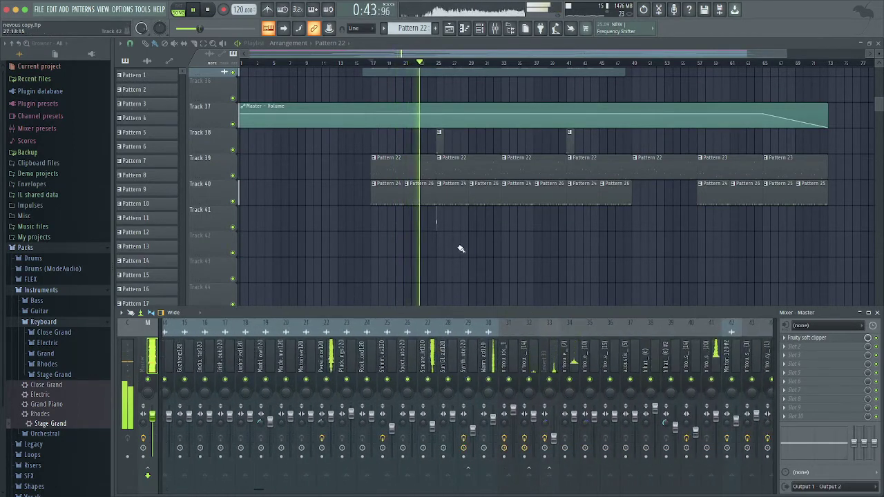
{"action": "scroll", "coordinate": [458, 249], "scroll_direction": "up", "scroll_amount": 4}
{"action": "key", "text": "F9"}
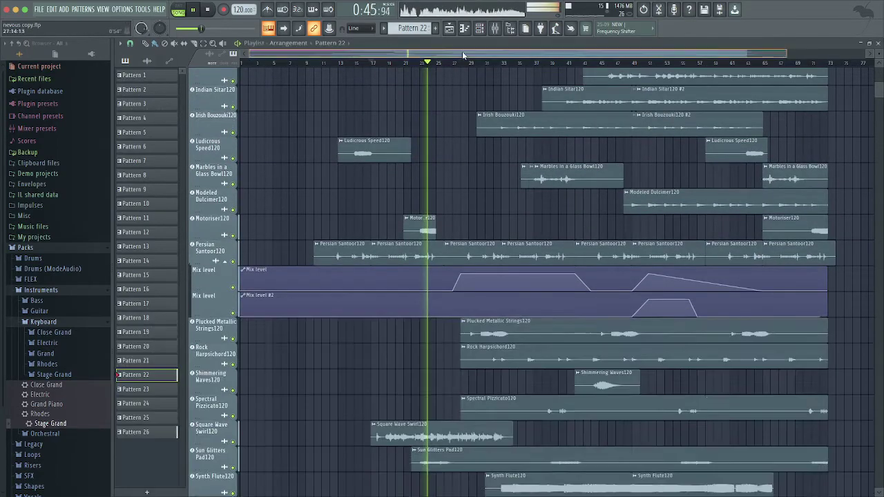
Look through the Playlist from the first stems down to Track 41 during playback, and stop it
{"action": "scroll", "coordinate": [428, 119], "scroll_direction": "up", "scroll_amount": 10}
{"action": "scroll", "coordinate": [475, 148], "scroll_direction": "down", "scroll_amount": 12}
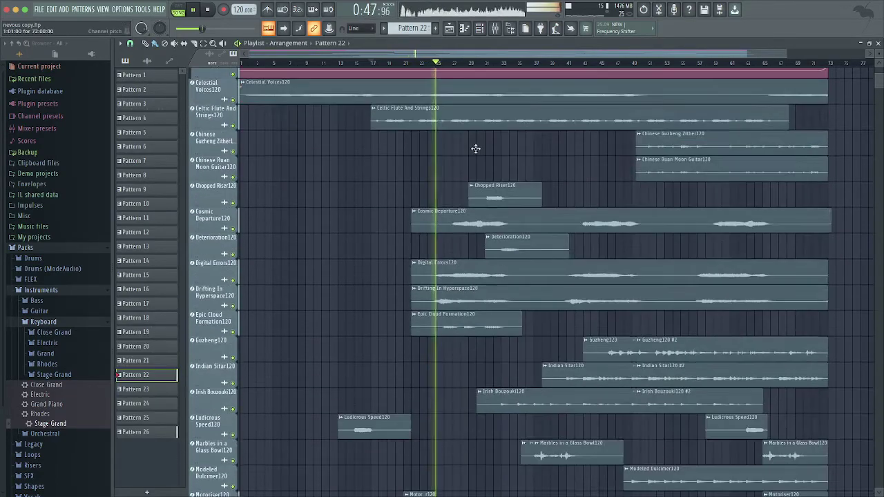
{"action": "scroll", "coordinate": [473, 147], "scroll_direction": "down", "scroll_amount": 1}
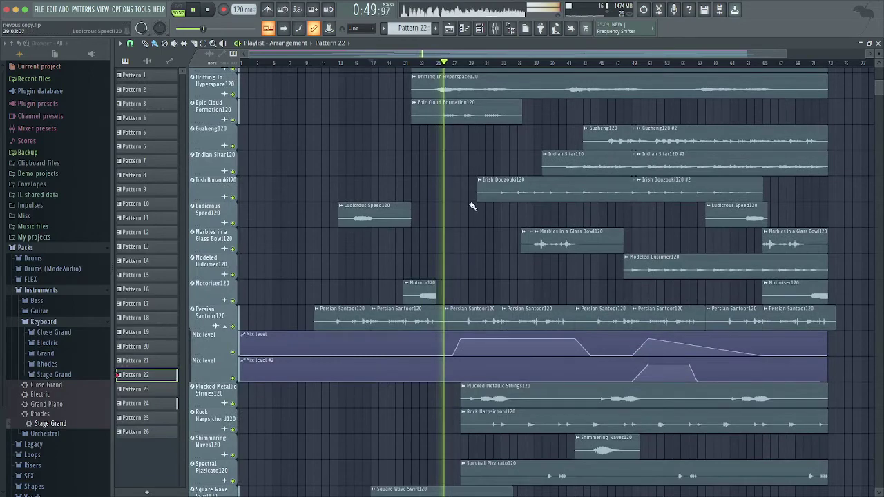
{"action": "scroll", "coordinate": [472, 205], "scroll_direction": "down", "scroll_amount": 13}
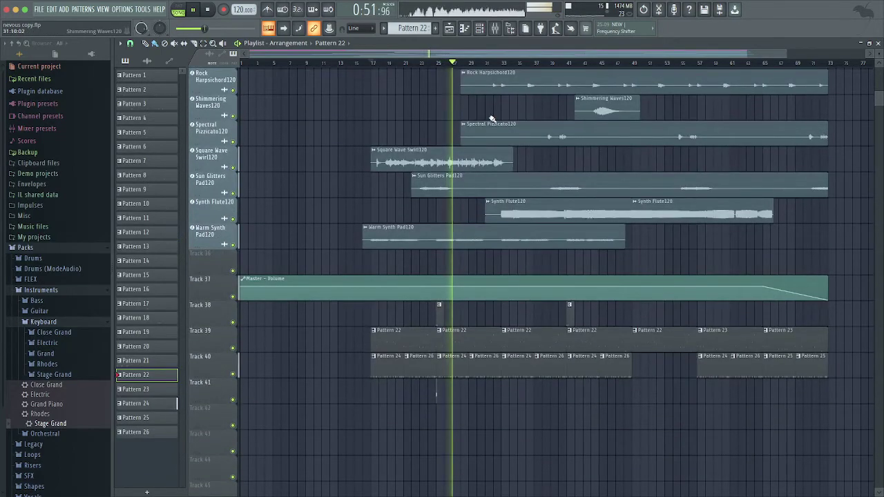
{"action": "left_click", "coordinate": [209, 10]}
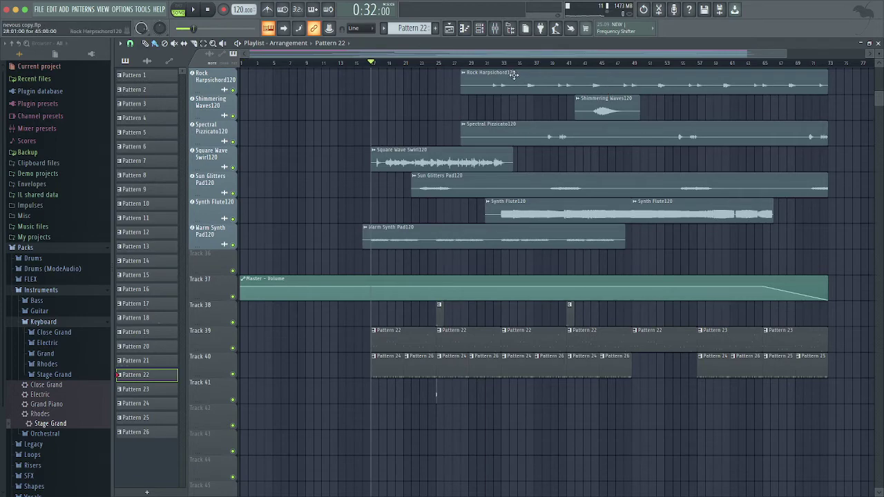
Review the stems and pattern tracks with playback stopped, and briefly show the Mixer
{"action": "scroll", "coordinate": [654, 151], "scroll_direction": "right", "scroll_amount": 5}
{"action": "scroll", "coordinate": [654, 150], "scroll_direction": "left", "scroll_amount": 5}
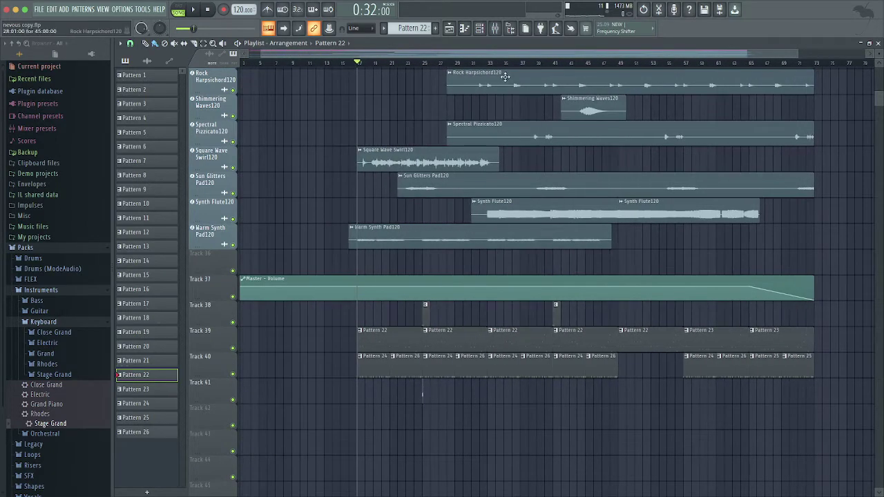
{"action": "scroll", "coordinate": [505, 74], "scroll_direction": "up", "scroll_amount": 8}
{"action": "scroll", "coordinate": [500, 71], "scroll_direction": "up", "scroll_amount": 7}
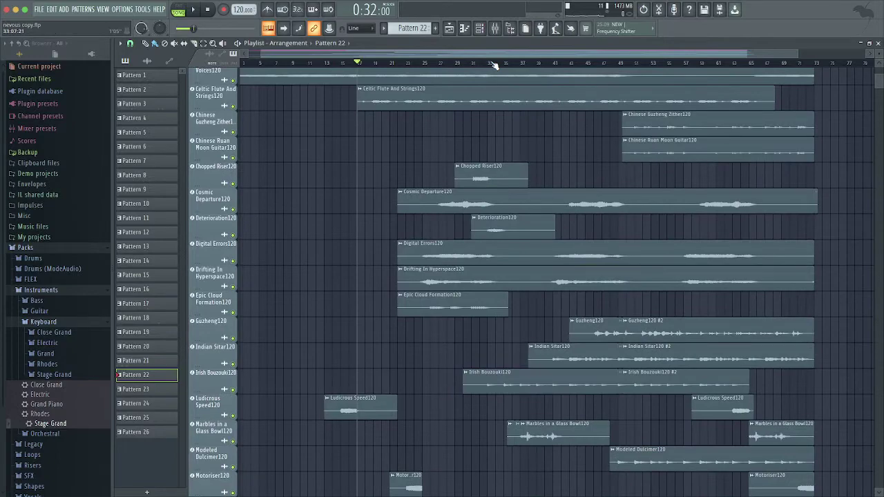
{"action": "scroll", "coordinate": [511, 118], "scroll_direction": "down", "scroll_amount": 15}
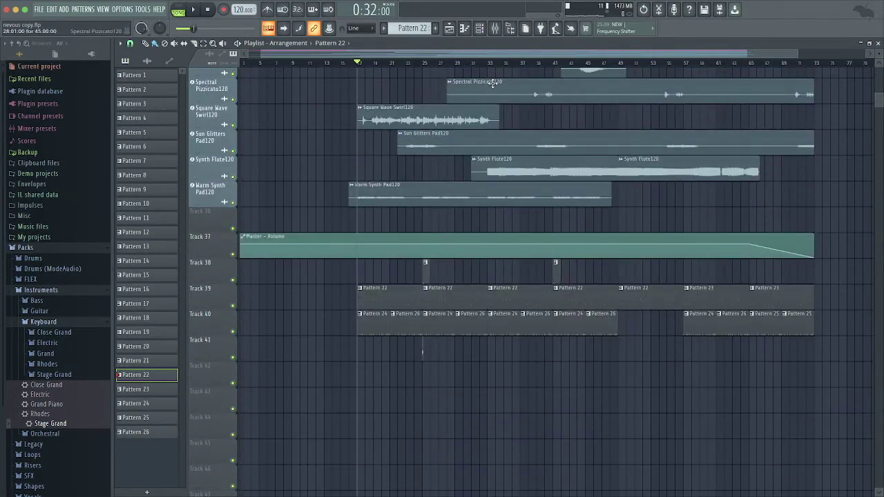
{"action": "left_click", "coordinate": [497, 30]}
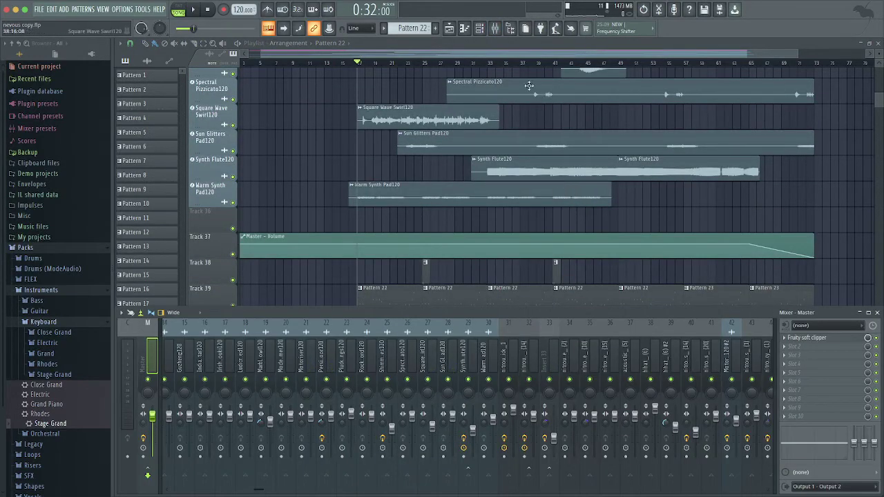
{"action": "scroll", "coordinate": [492, 78], "scroll_direction": "down", "scroll_amount": 1}
Play the arrangement from bar 33, skipping ahead to bar 41 and bar 49 while viewing the stems
{"action": "left_click", "coordinate": [490, 63]}
{"action": "key", "text": "space"}
{"action": "scroll", "coordinate": [524, 104], "scroll_direction": "right", "scroll_amount": 2}
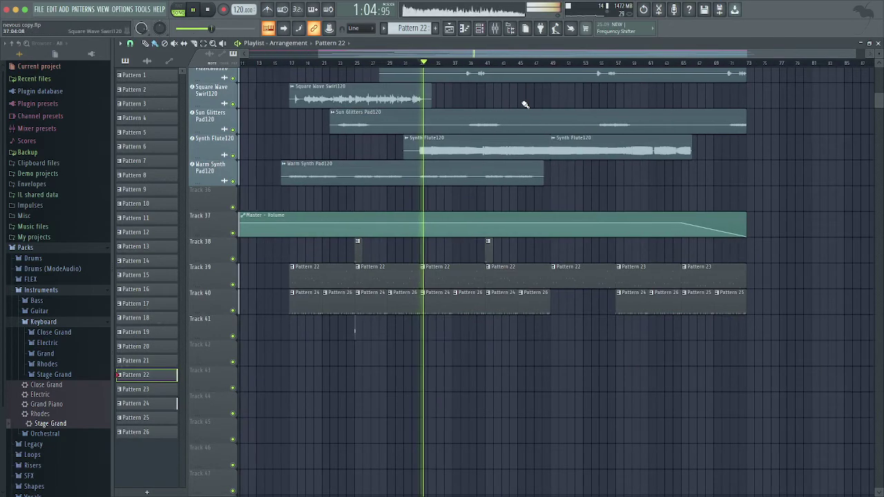
{"action": "scroll", "coordinate": [525, 104], "scroll_direction": "up", "scroll_amount": 10}
{"action": "left_click", "coordinate": [474, 65]}
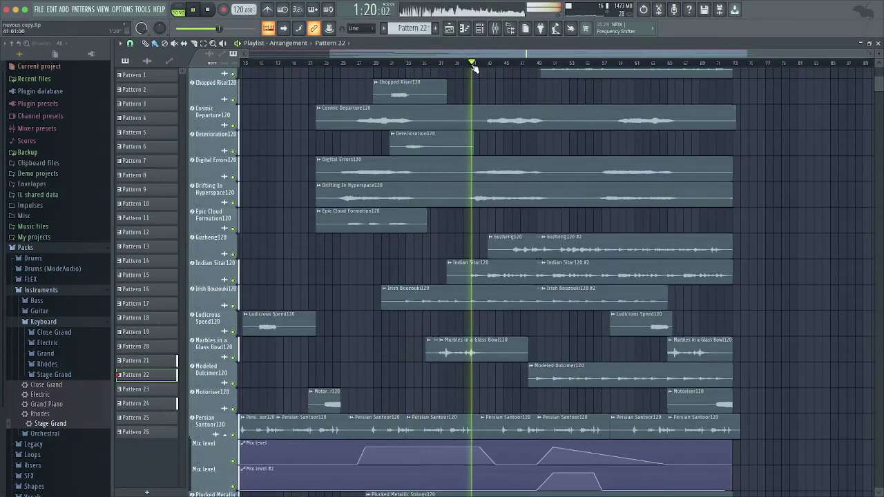
{"action": "scroll", "coordinate": [513, 124], "scroll_direction": "up", "scroll_amount": 5}
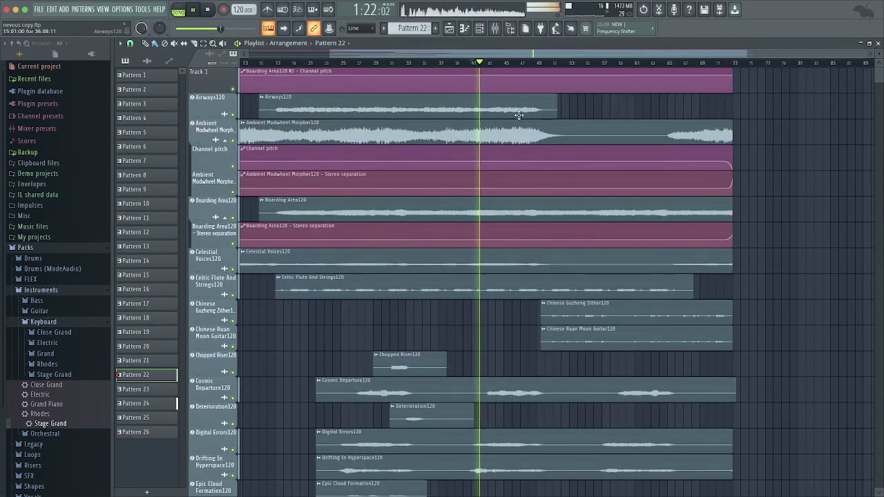
{"action": "scroll", "coordinate": [525, 118], "scroll_direction": "down", "scroll_amount": 5}
{"action": "left_click", "coordinate": [539, 62]}
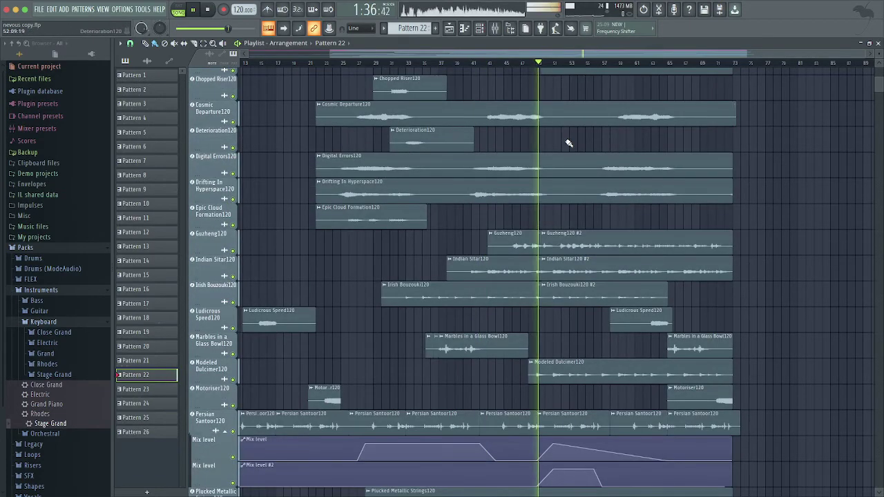
Stop playback and examine which stems, automation clips and patterns are active around bar 49
{"action": "scroll", "coordinate": [568, 143], "scroll_direction": "down", "scroll_amount": 5}
{"action": "key", "text": "space"}
{"action": "scroll", "coordinate": [600, 103], "scroll_direction": "down", "scroll_amount": 5}
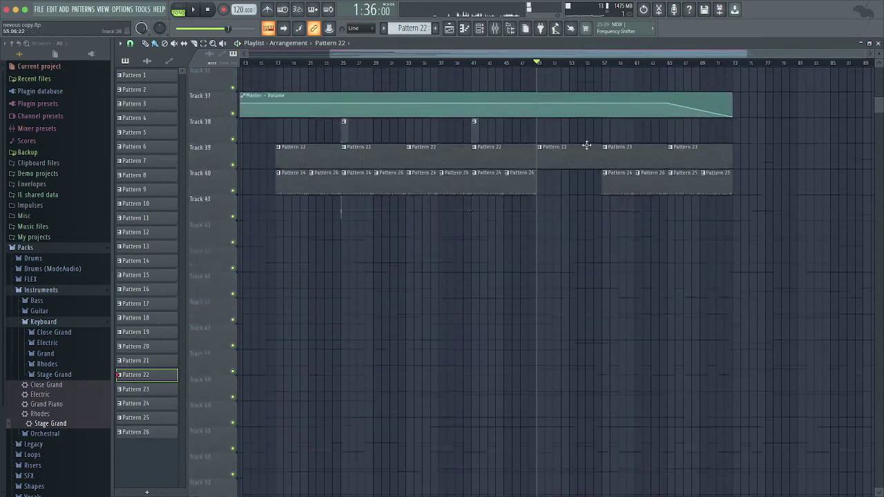
{"action": "scroll", "coordinate": [691, 166], "scroll_direction": "up", "scroll_amount": 5}
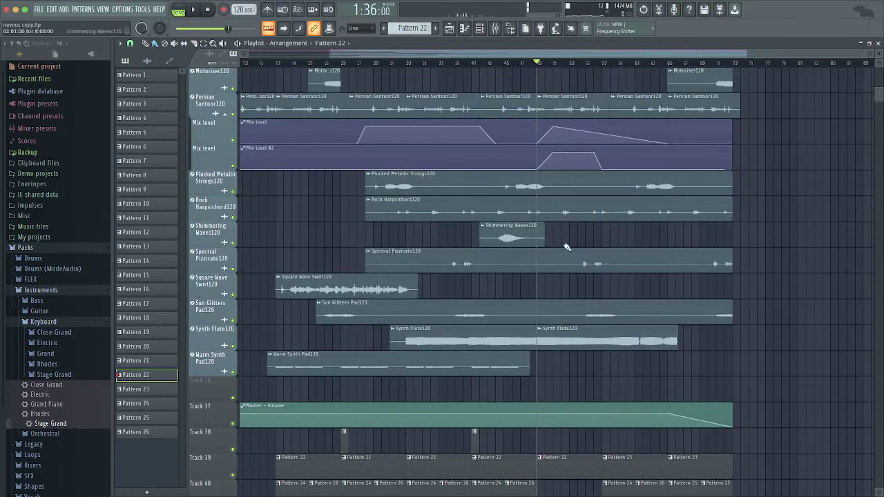
{"action": "scroll", "coordinate": [566, 247], "scroll_direction": "up", "scroll_amount": 5}
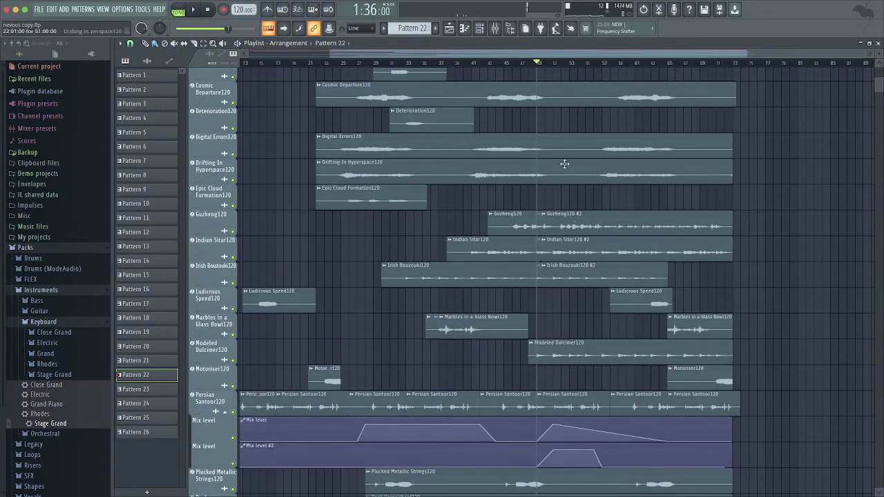
{"action": "scroll", "coordinate": [564, 164], "scroll_direction": "up", "scroll_amount": 5}
{"action": "scroll", "coordinate": [560, 144], "scroll_direction": "down", "scroll_amount": 4}
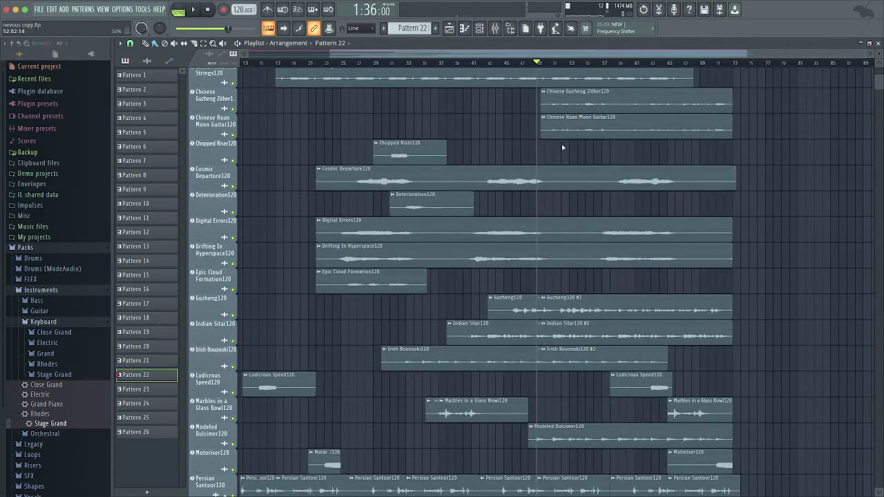
{"action": "scroll", "coordinate": [564, 142], "scroll_direction": "down", "scroll_amount": 4}
{"action": "scroll", "coordinate": [573, 144], "scroll_direction": "up", "scroll_amount": 8}
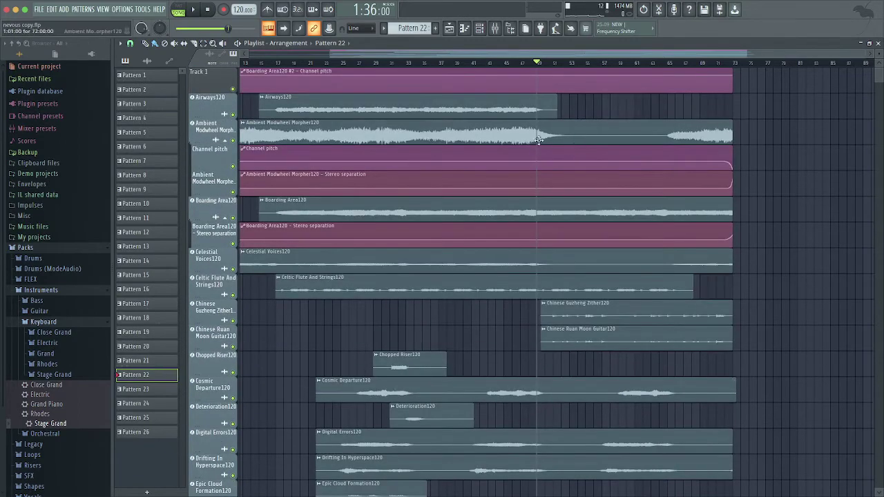
Resume playback from bar 49 and follow the section down to the pattern clips on Tracks 38 to 40
{"action": "scroll", "coordinate": [535, 134], "scroll_direction": "right", "scroll_amount": 8}
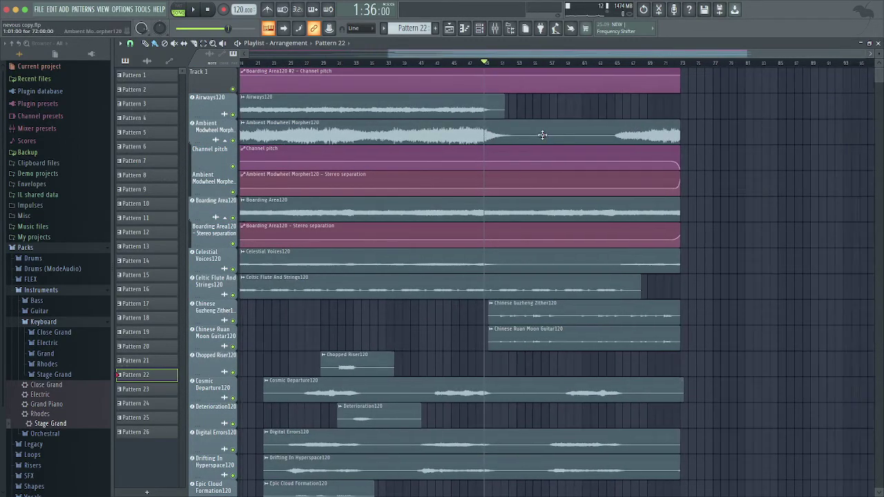
{"action": "scroll", "coordinate": [481, 139], "scroll_direction": "down", "scroll_amount": 3}
{"action": "scroll", "coordinate": [481, 138], "scroll_direction": "down", "scroll_amount": 3}
{"action": "key", "text": "space"}
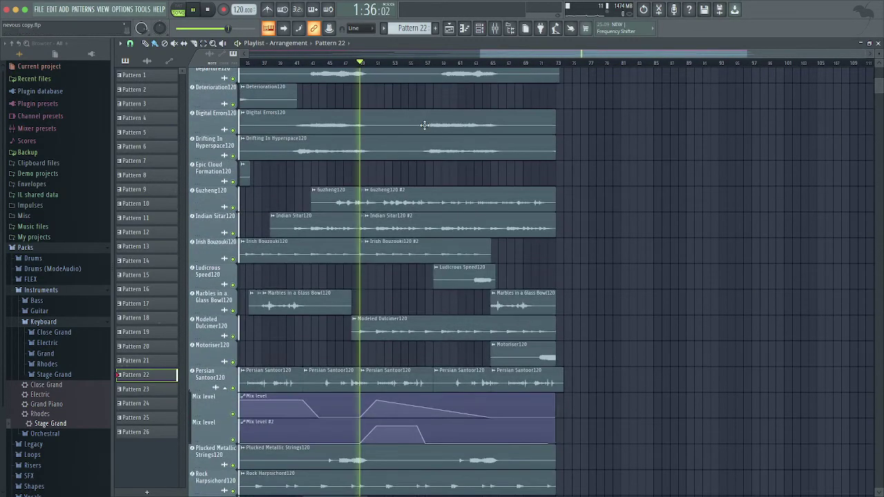
{"action": "scroll", "coordinate": [610, 130], "scroll_direction": "down", "scroll_amount": 4}
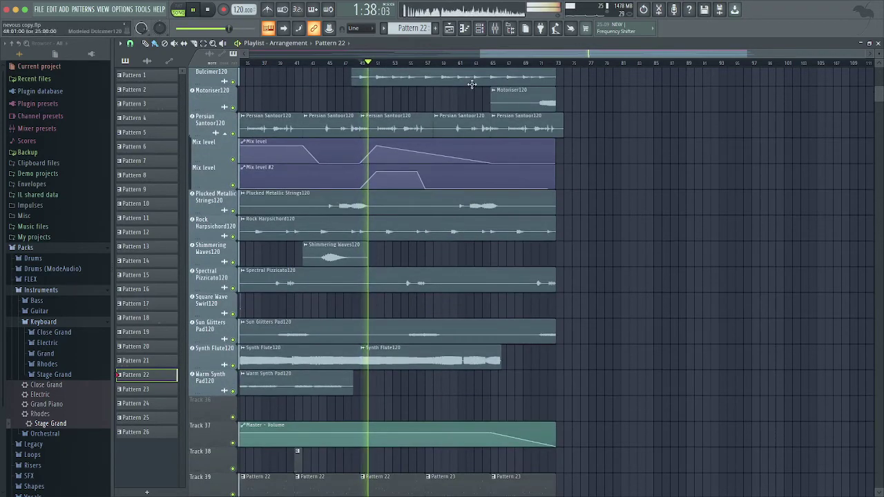
{"action": "scroll", "coordinate": [488, 89], "scroll_direction": "left", "scroll_amount": 5}
{"action": "scroll", "coordinate": [554, 116], "scroll_direction": "down", "scroll_amount": 5}
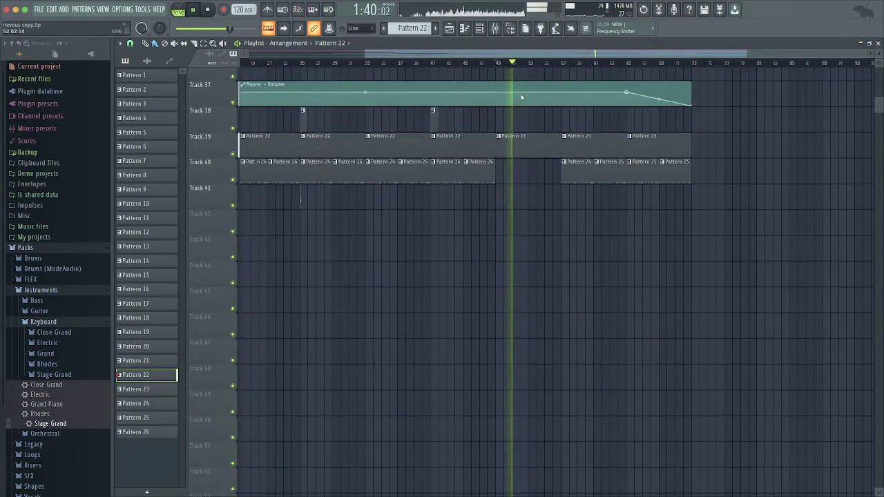
Open the Pattern 22 clip at bar 49 on Track 39, view its nitrous bouncy_(1) notes, and return to the Playlist
{"action": "double_click", "coordinate": [510, 148]}
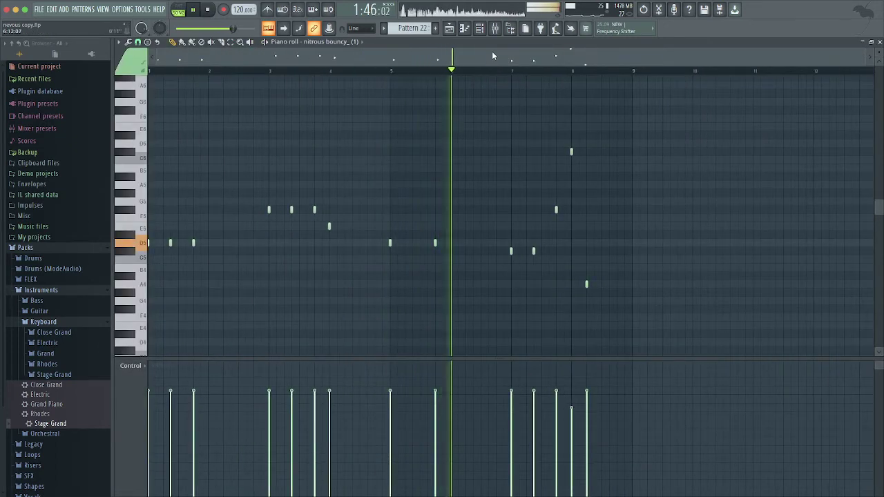
{"action": "left_click", "coordinate": [463, 31]}
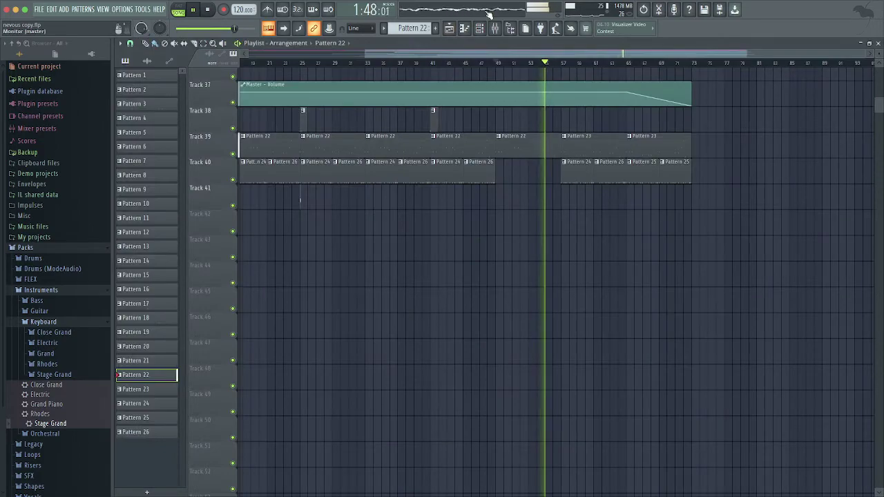
{"action": "scroll", "coordinate": [568, 118], "scroll_direction": "up", "scroll_amount": 5}
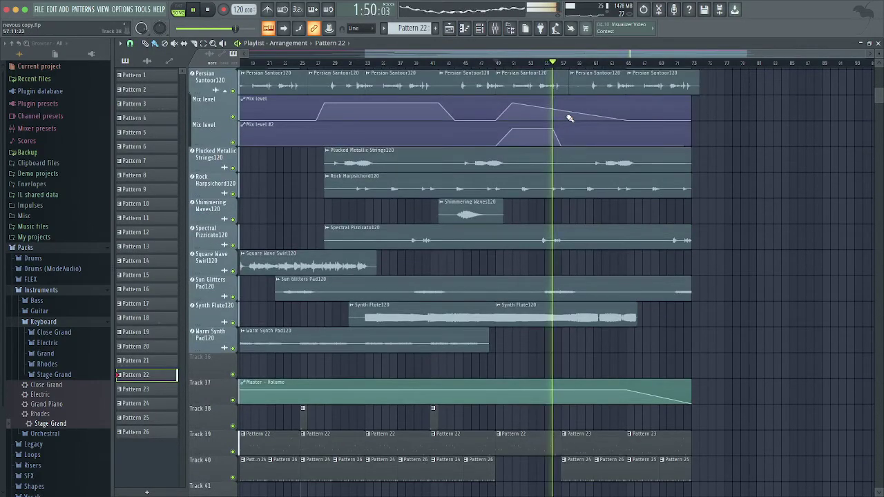
Follow the playback from about bar 57 to bar 61, viewing the stems, Mix level automation and pattern clips across the Playlist
{"action": "scroll", "coordinate": [571, 67], "scroll_direction": "up", "scroll_amount": 3}
{"action": "scroll", "coordinate": [570, 66], "scroll_direction": "down", "scroll_amount": 5}
{"action": "scroll", "coordinate": [563, 161], "scroll_direction": "up", "scroll_amount": 5}
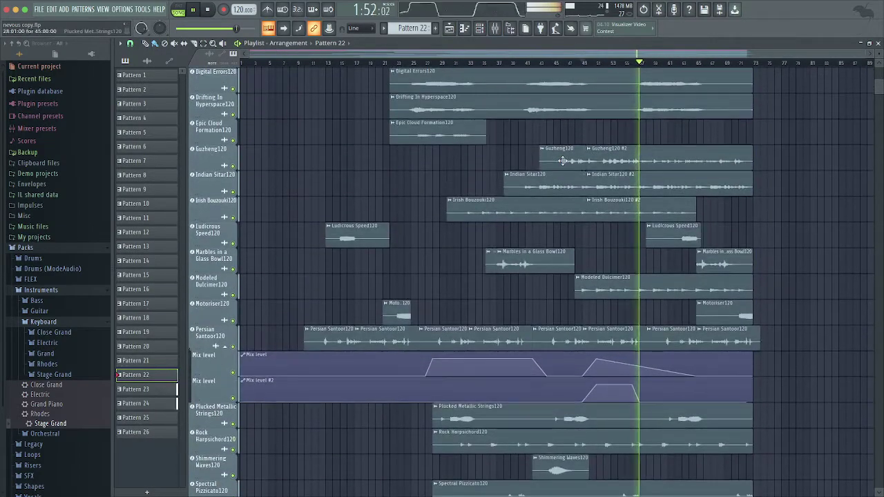
{"action": "scroll", "coordinate": [563, 161], "scroll_direction": "down", "scroll_amount": 8}
{"action": "scroll", "coordinate": [563, 160], "scroll_direction": "down", "scroll_amount": 2}
{"action": "scroll", "coordinate": [562, 160], "scroll_direction": "up", "scroll_amount": 10}
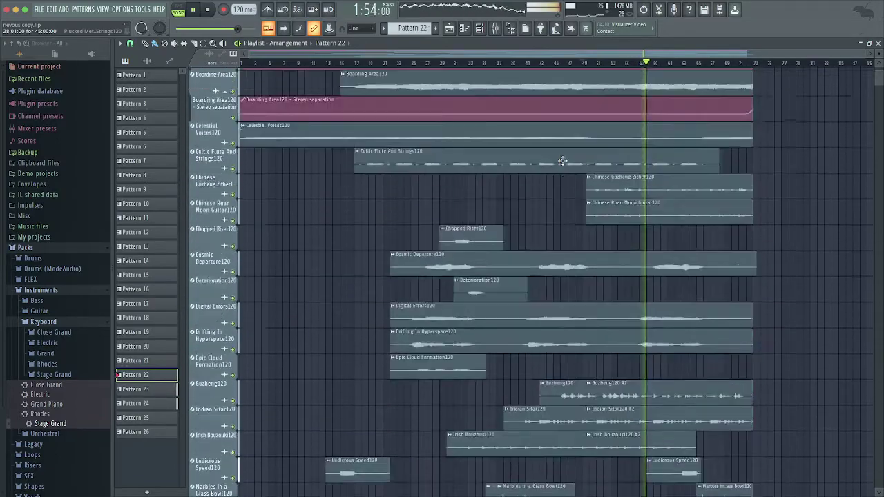
{"action": "scroll", "coordinate": [562, 160], "scroll_direction": "down", "scroll_amount": 10}
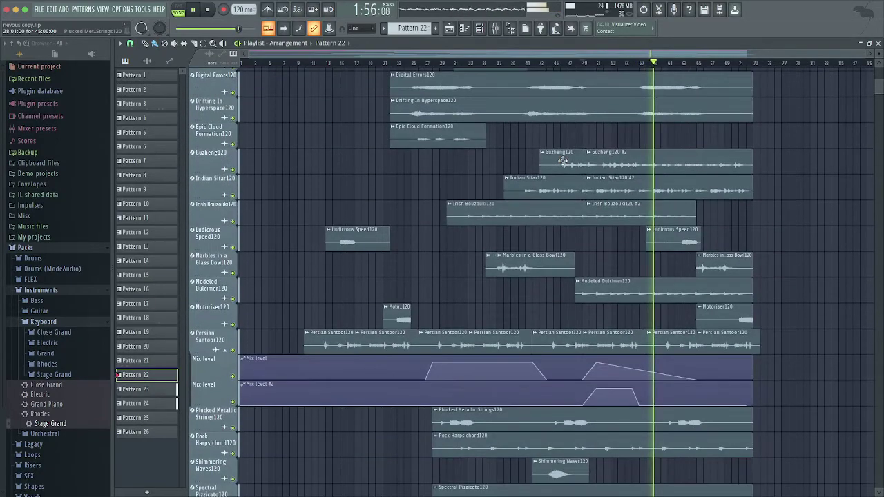
{"action": "scroll", "coordinate": [682, 166], "scroll_direction": "down", "scroll_amount": 10}
{"action": "scroll", "coordinate": [582, 193], "scroll_direction": "right", "scroll_amount": 4}
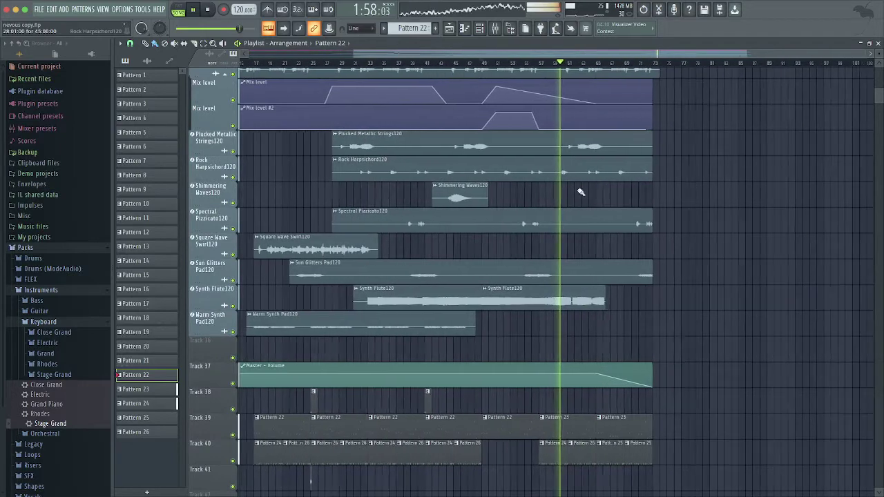
Solo and unsolo the Synth Flute120 track during playback, and stop the song with the playhead at bar 49
{"action": "right_click", "coordinate": [233, 306]}
{"action": "right_click", "coordinate": [233, 305]}
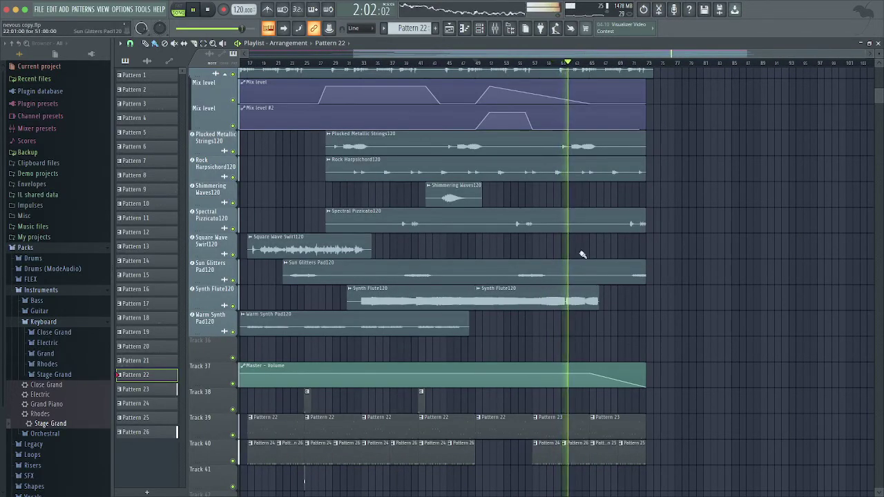
{"action": "left_click", "coordinate": [483, 66]}
{"action": "key", "text": "space"}
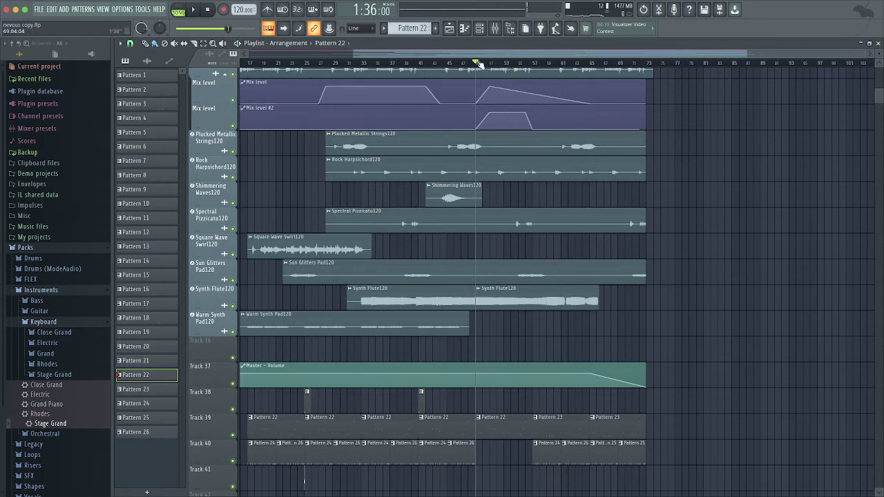
Play the section again from bar 49 and examine the stem levels on the mixer tracks
{"action": "scroll", "coordinate": [479, 64], "scroll_direction": "left", "scroll_amount": 3}
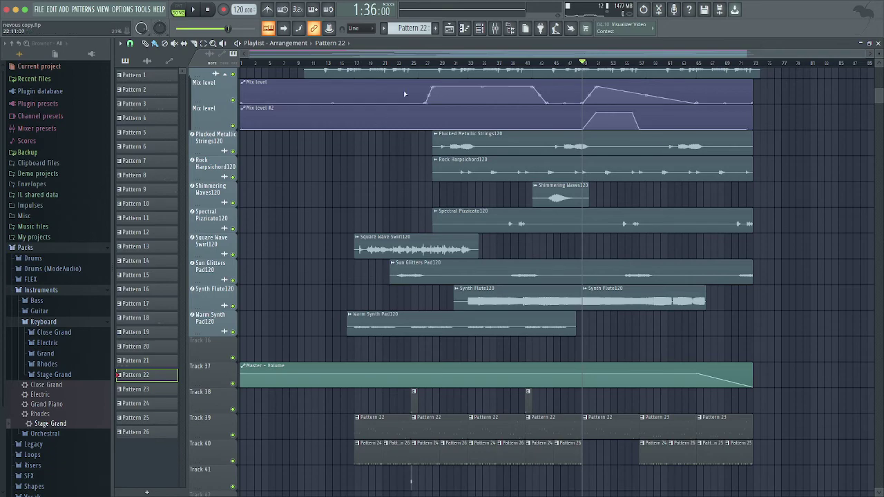
{"action": "scroll", "coordinate": [732, 207], "scroll_direction": "up", "scroll_amount": 15}
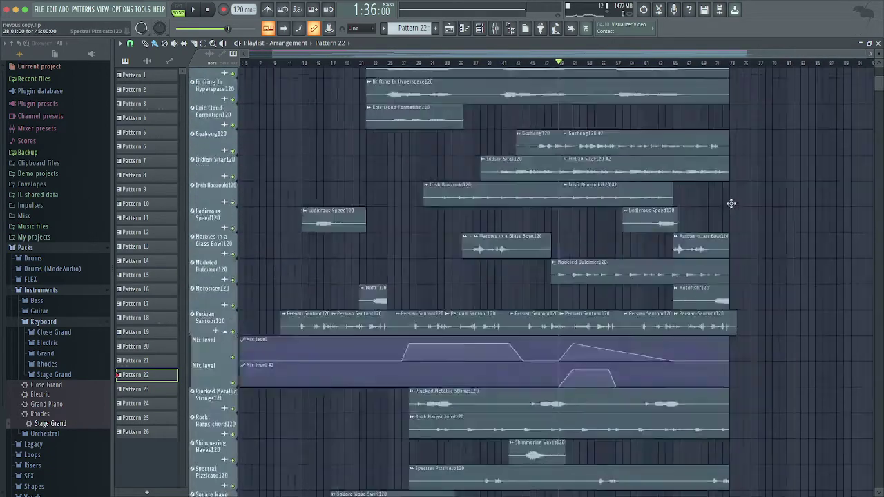
{"action": "key", "text": "space"}
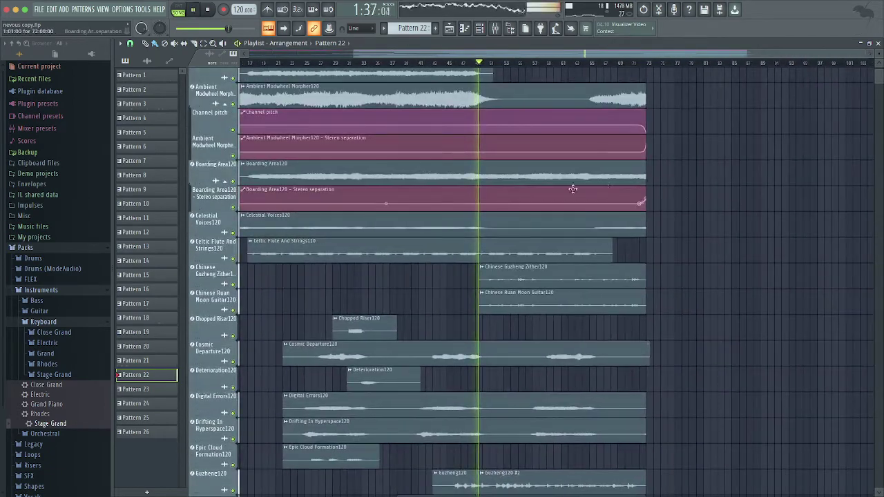
{"action": "key", "text": "F9"}
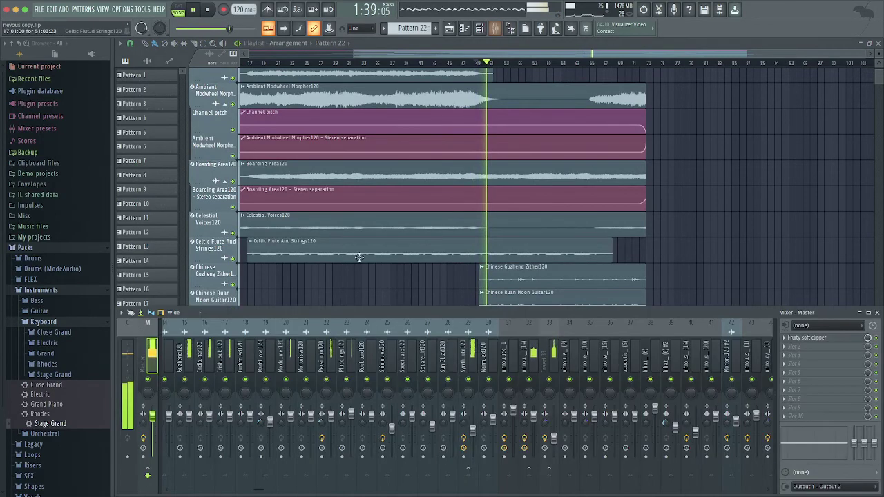
{"action": "scroll", "coordinate": [525, 339], "scroll_direction": "up", "scroll_amount": 3}
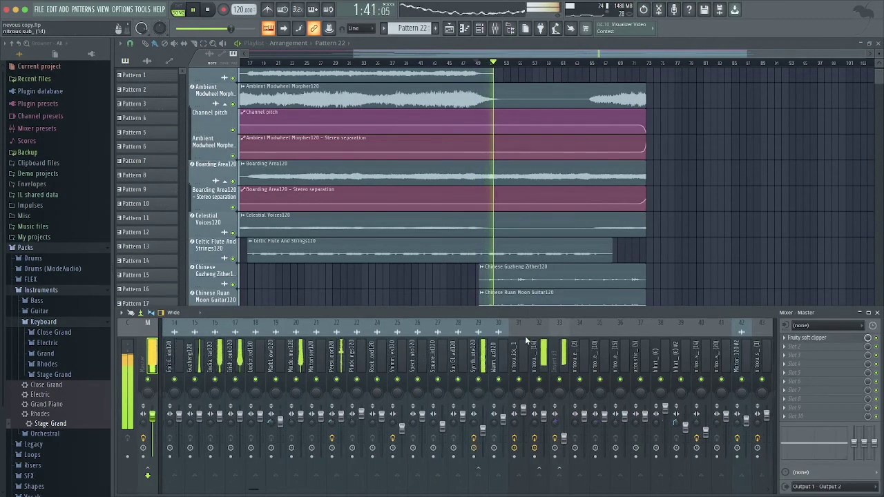
{"action": "scroll", "coordinate": [525, 339], "scroll_direction": "up", "scroll_amount": 4}
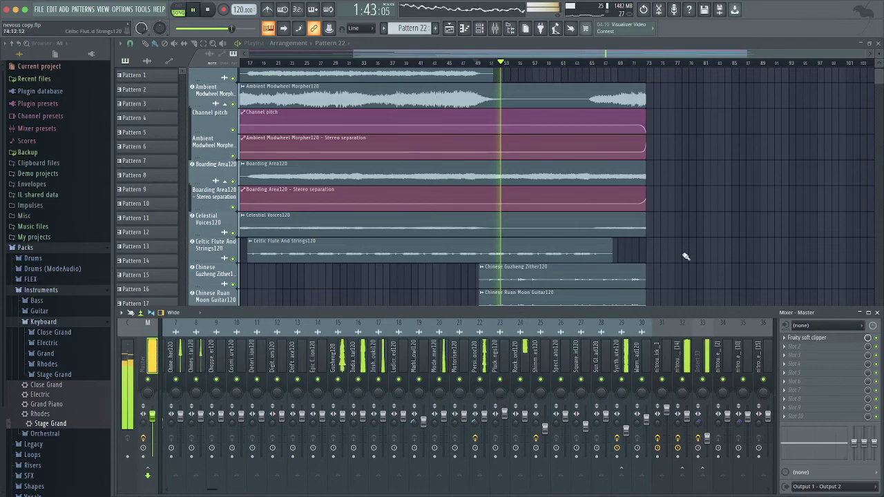
Follow the section down to the Master - Volume automation and pattern clips on Tracks 37 to 41, then stop playback and close the mixer
{"action": "scroll", "coordinate": [682, 252], "scroll_direction": "down", "scroll_amount": 3}
{"action": "scroll", "coordinate": [682, 250], "scroll_direction": "down", "scroll_amount": 3}
{"action": "scroll", "coordinate": [682, 250], "scroll_direction": "down", "scroll_amount": 9}
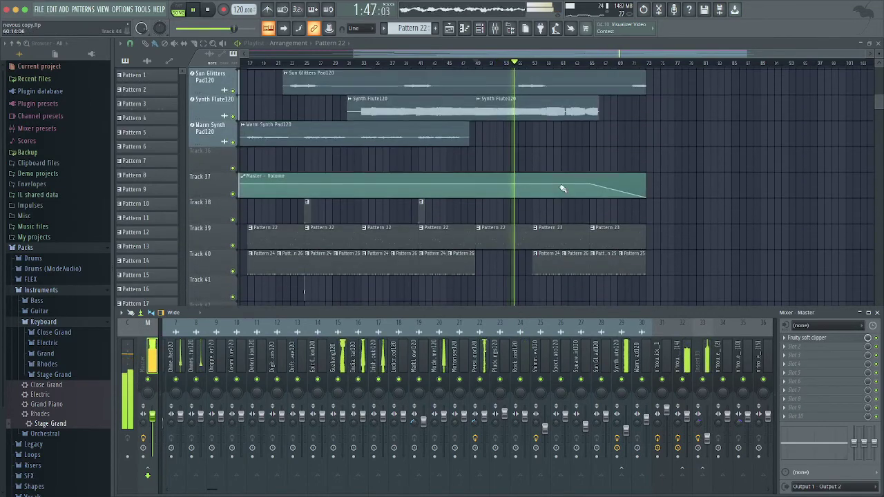
{"action": "scroll", "coordinate": [563, 188], "scroll_direction": "down", "scroll_amount": 3}
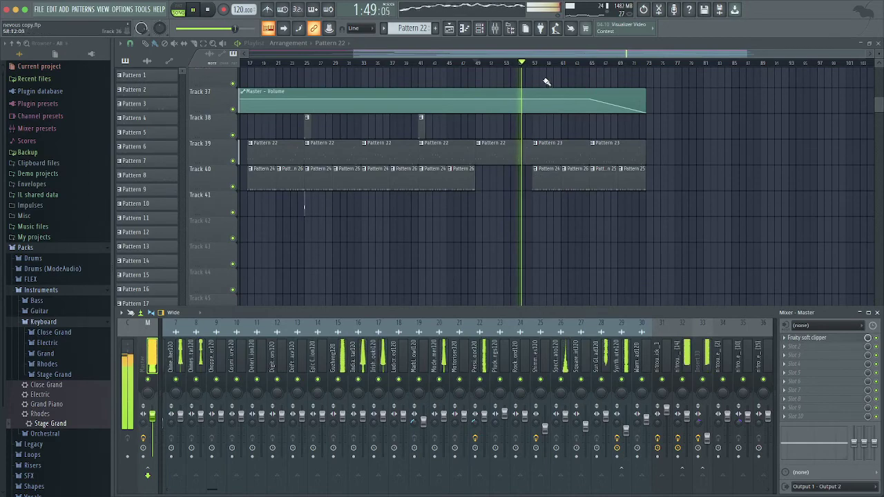
{"action": "scroll", "coordinate": [543, 76], "scroll_direction": "left", "scroll_amount": 5}
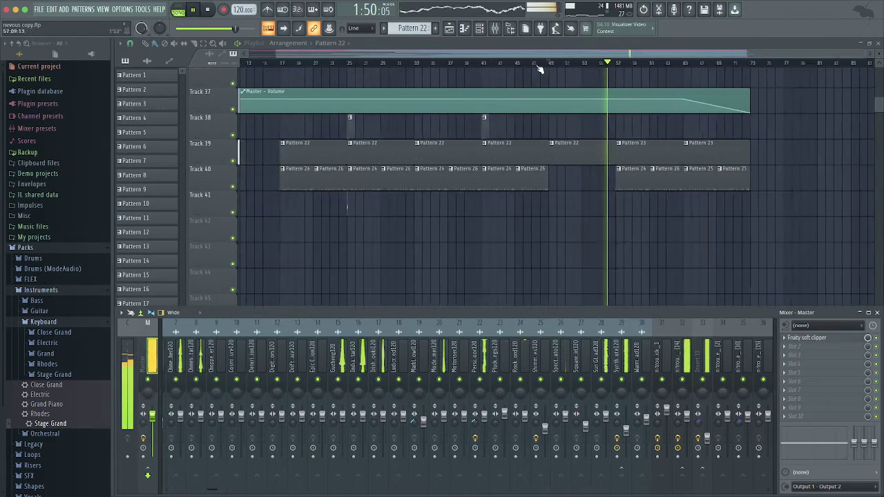
{"action": "left_click", "coordinate": [602, 54]}
{"action": "scroll", "coordinate": [655, 142], "scroll_direction": "up", "scroll_amount": 10}
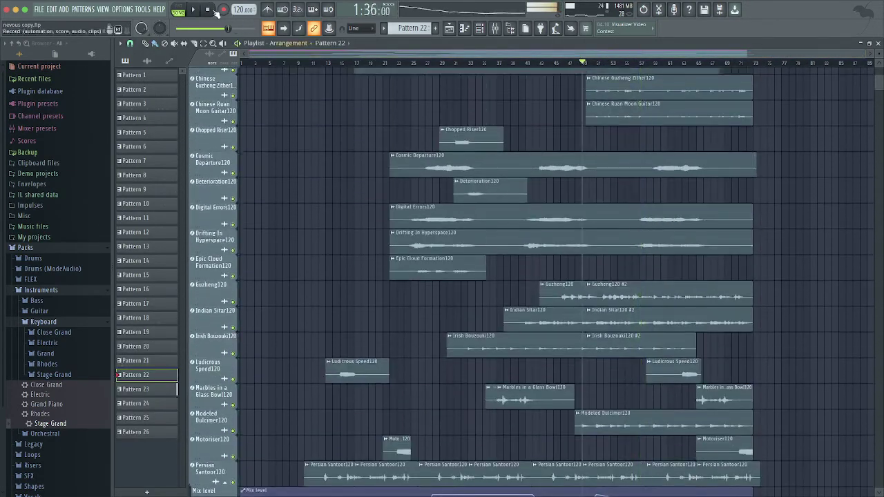
Return the playhead to the song start and review the stems from the Channel pitch automation down to Square Wave Swirl120
{"action": "mouse_move", "coordinate": [480, 494]}
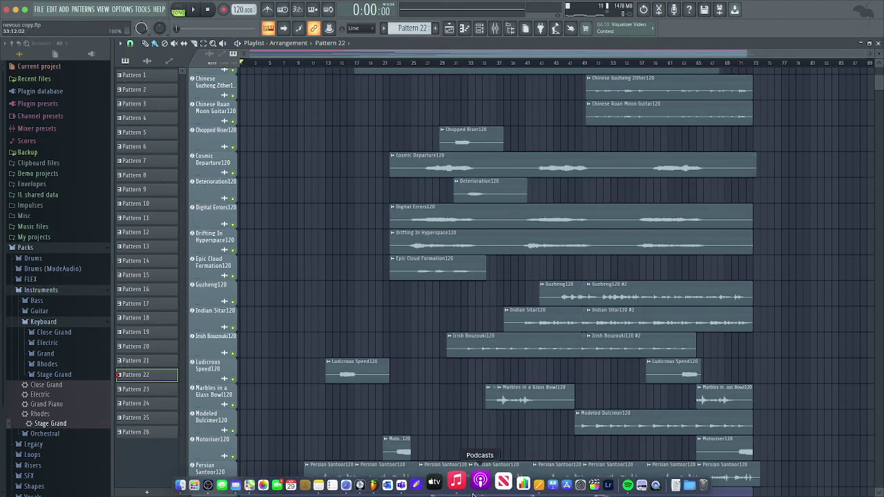
{"action": "scroll", "coordinate": [529, 375], "scroll_direction": "up", "scroll_amount": 9}
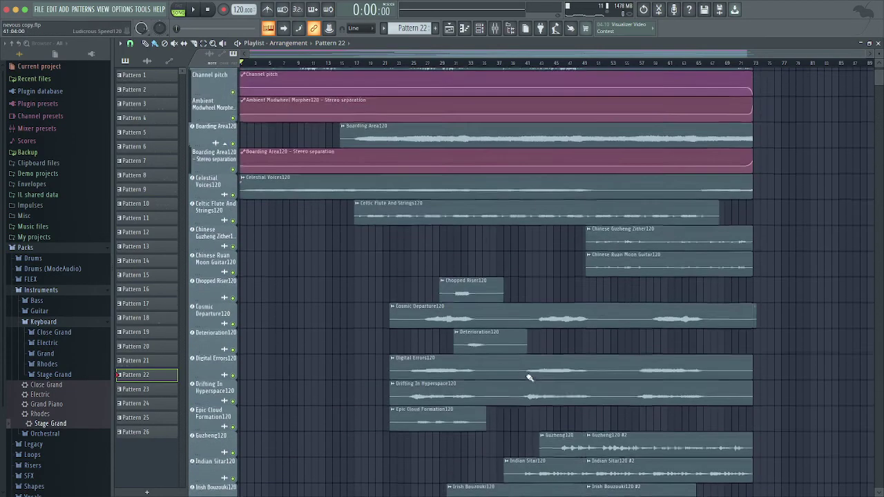
{"action": "scroll", "coordinate": [460, 351], "scroll_direction": "down", "scroll_amount": 10}
{"action": "scroll", "coordinate": [459, 351], "scroll_direction": "down", "scroll_amount": 5}
{"action": "scroll", "coordinate": [460, 351], "scroll_direction": "up", "scroll_amount": 5}
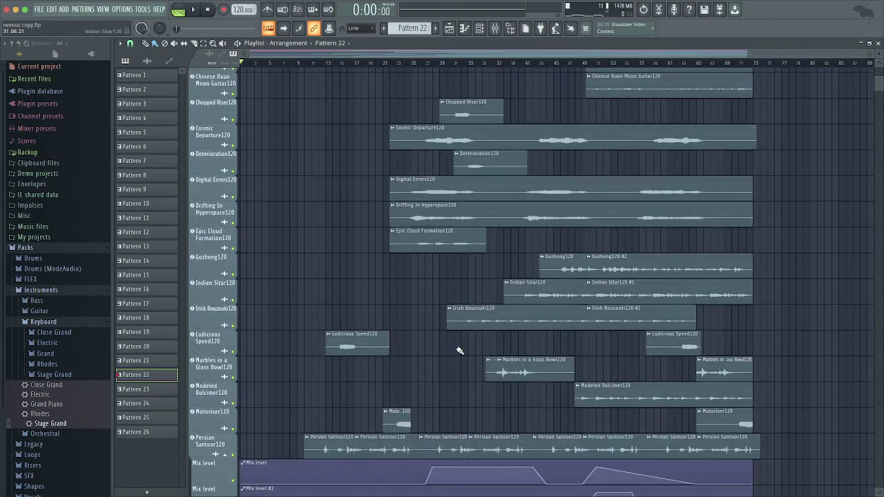
{"action": "scroll", "coordinate": [457, 382], "scroll_direction": "up", "scroll_amount": 4}
{"action": "scroll", "coordinate": [372, 312], "scroll_direction": "down", "scroll_amount": 7}
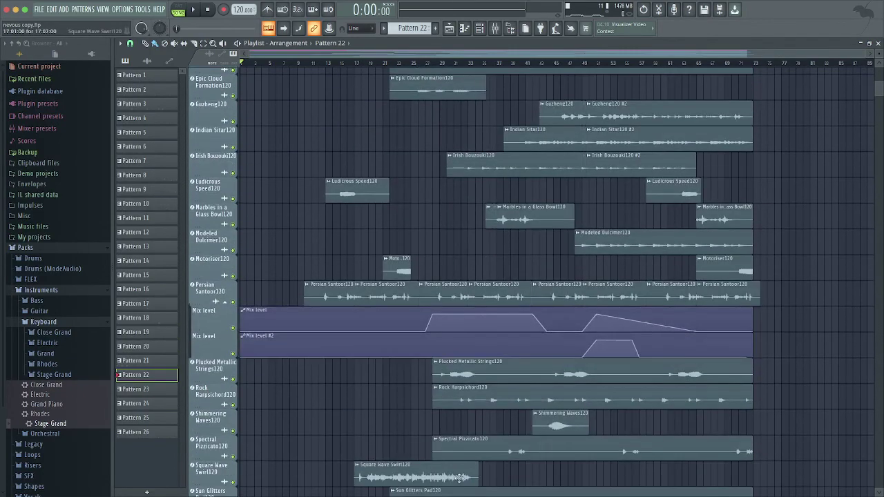
Switch to OBS
{"action": "mouse_move", "coordinate": [261, 485]}
{"action": "left_click", "coordinate": [230, 481]}
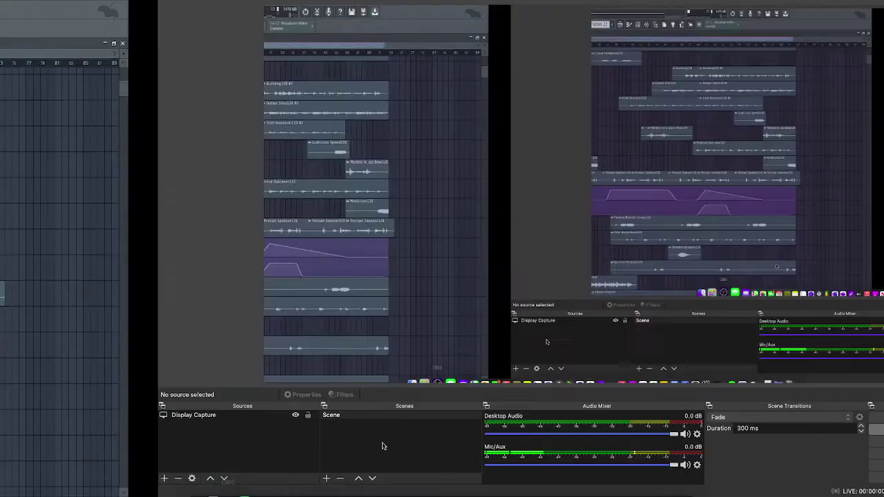